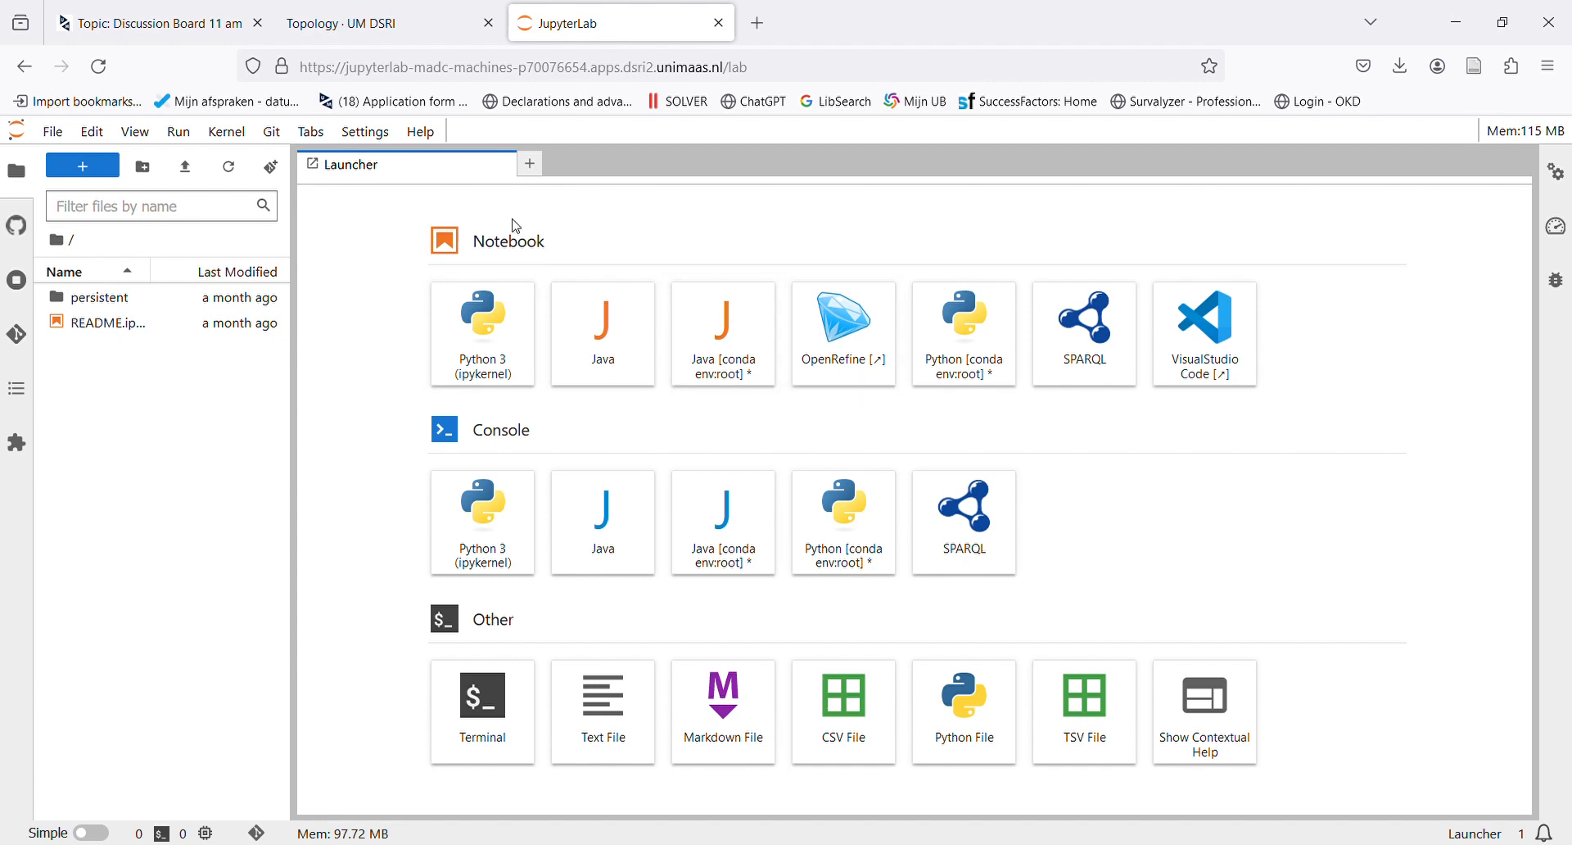
Open the ScrapeApplePodcastReviews_allCountries.ipynb notebook from the persistent/dcu4008-machines-of-knowledge/notebooks folder.
{"action": "left_click", "coordinate": [311, 131]}
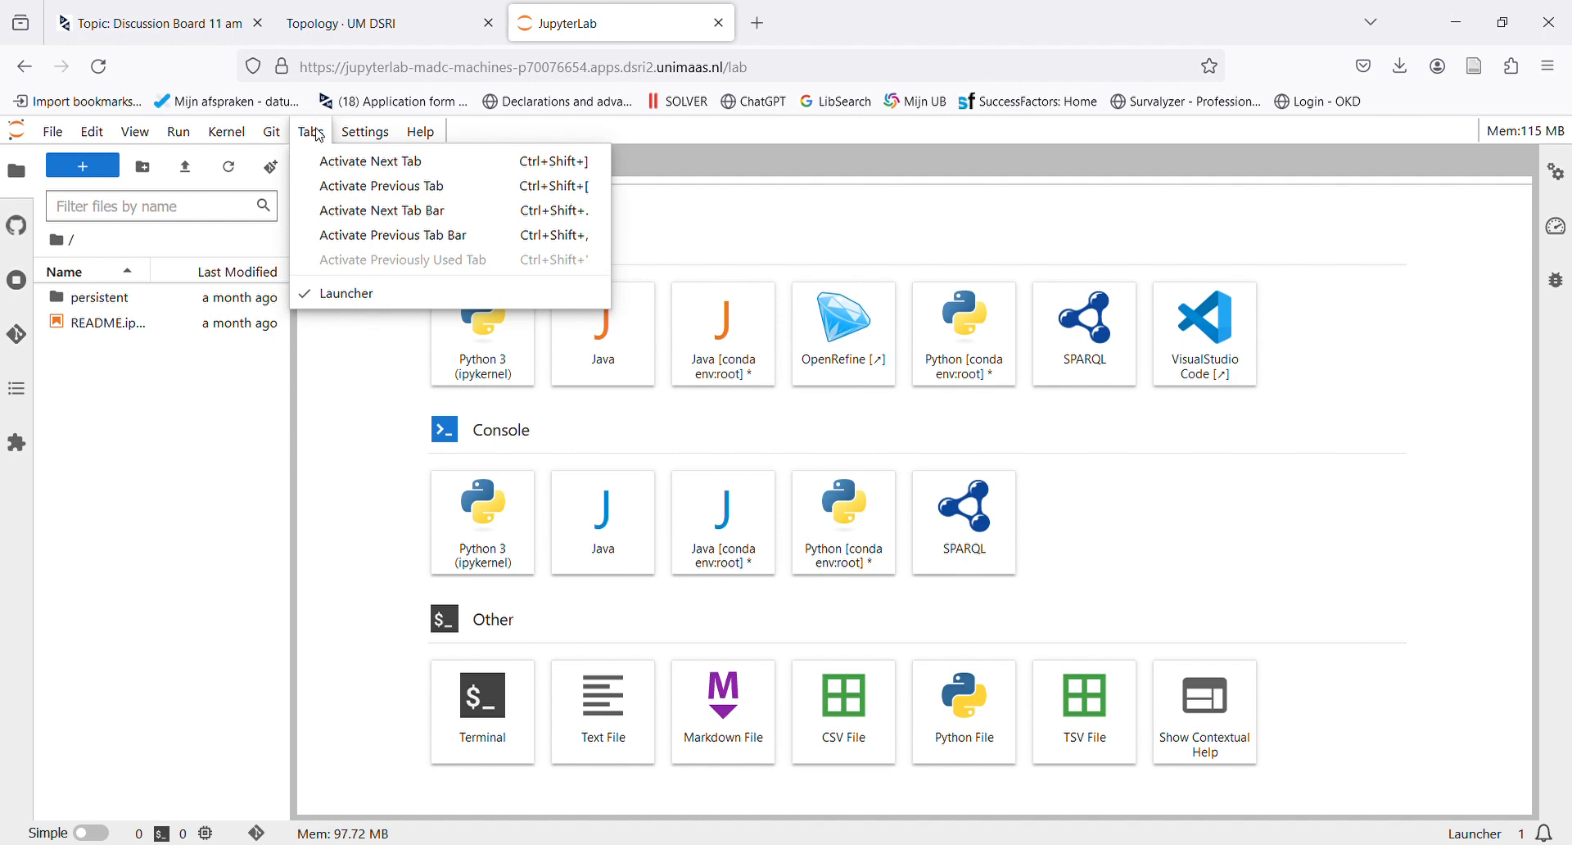
{"action": "left_click", "coordinate": [344, 294]}
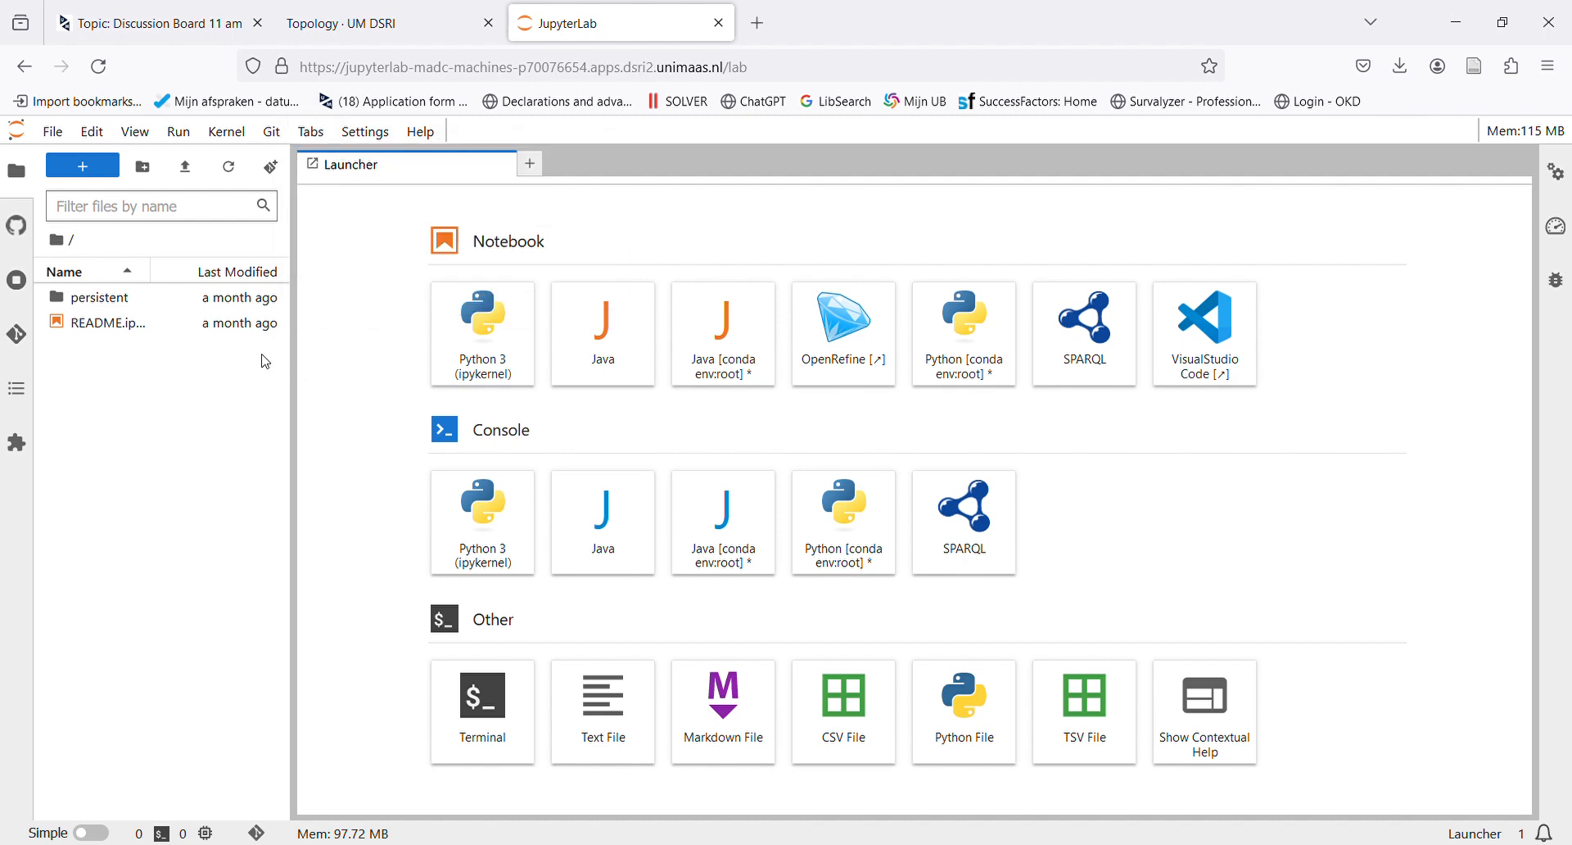
{"action": "double_click", "coordinate": [107, 299]}
{"action": "double_click", "coordinate": [111, 299]}
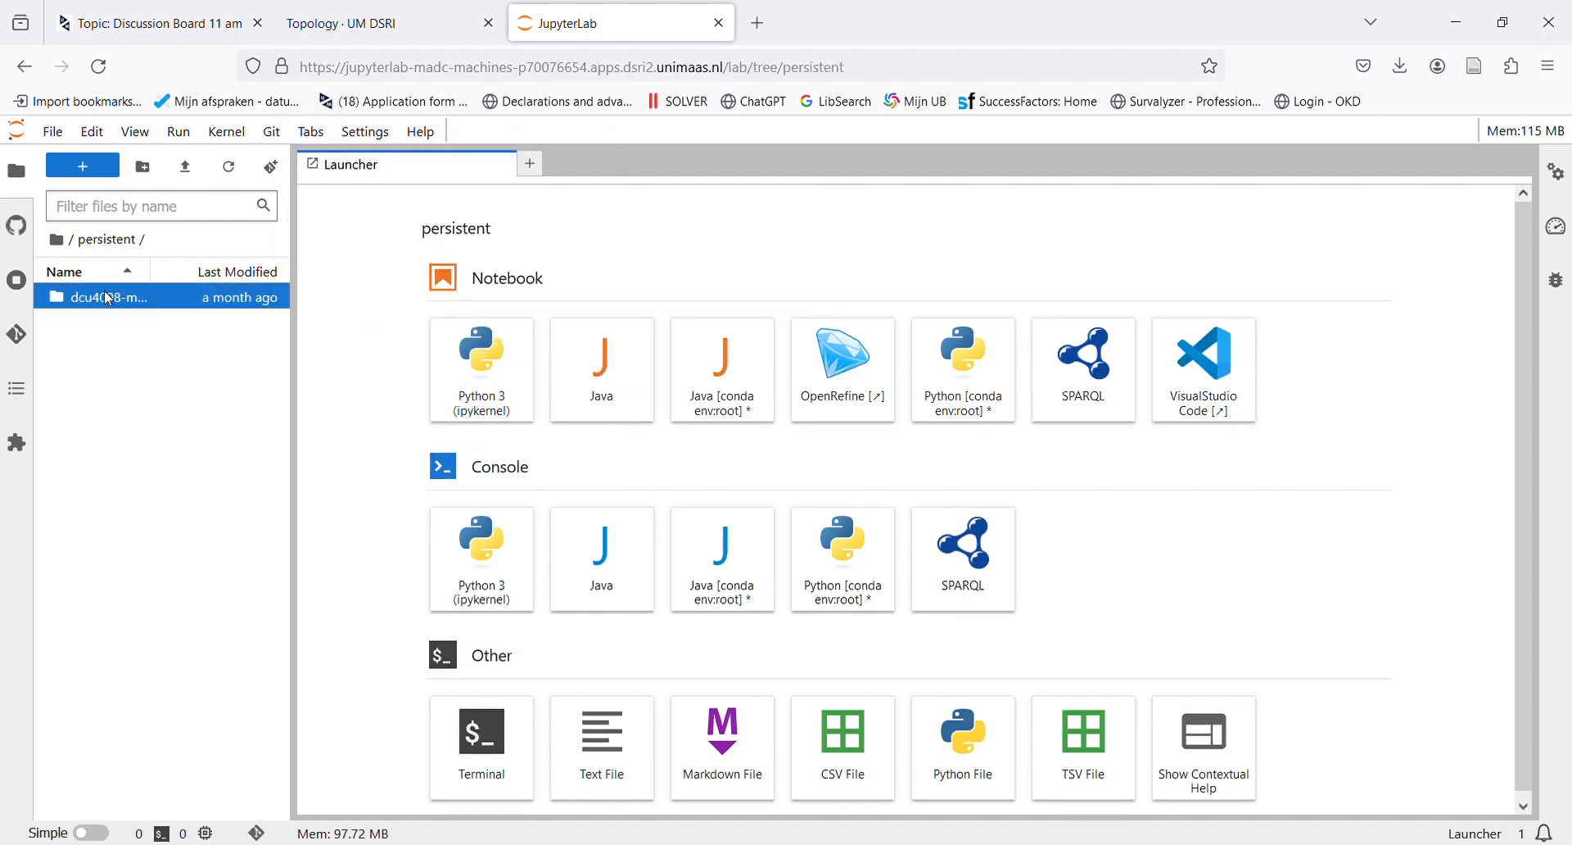
{"action": "double_click", "coordinate": [86, 391]}
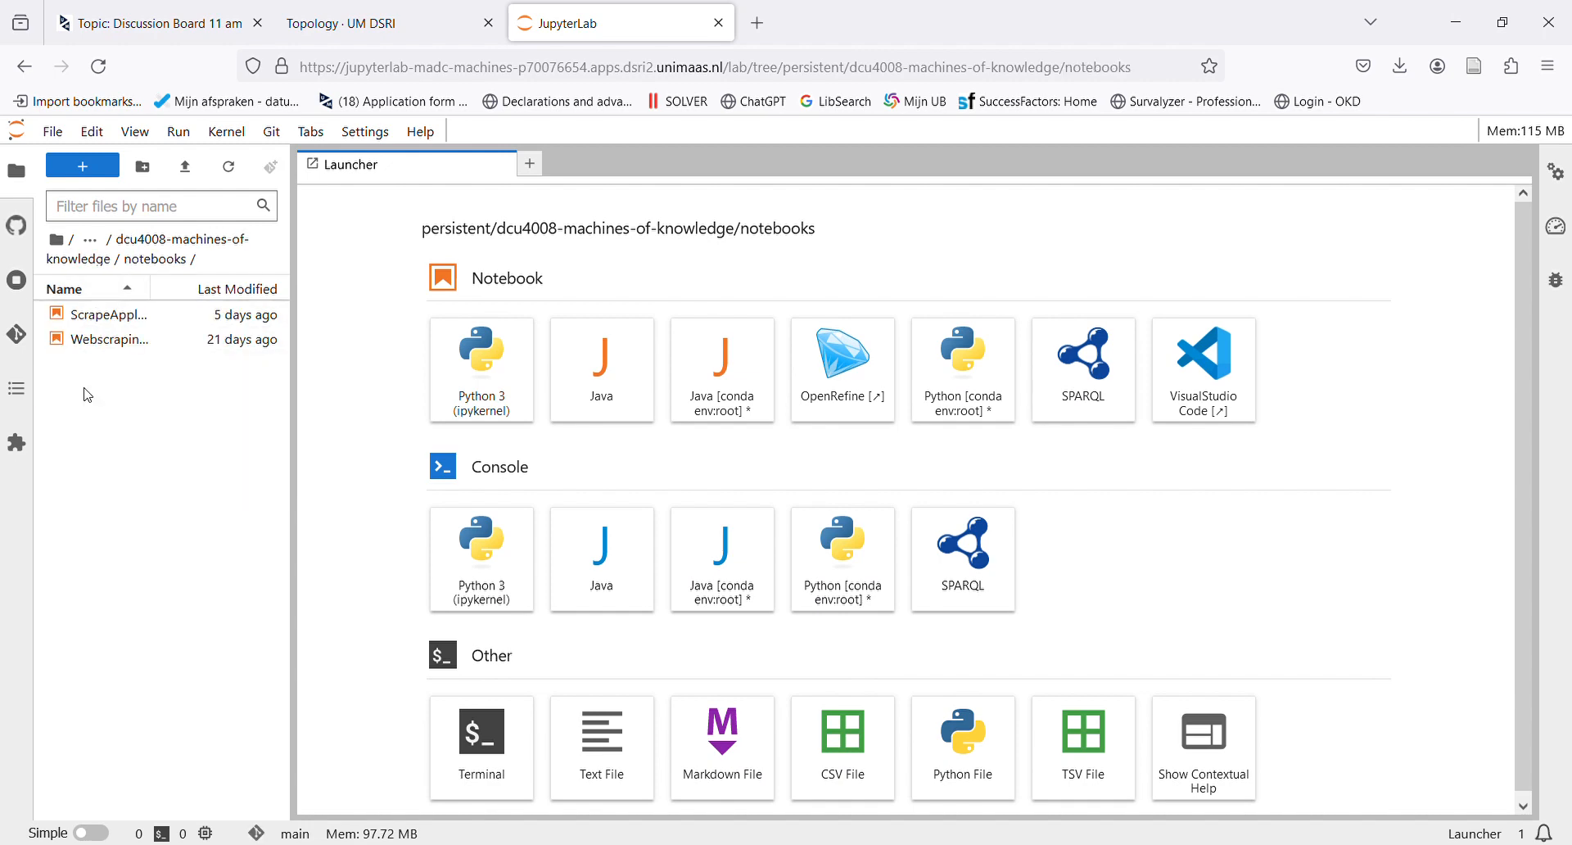
{"action": "double_click", "coordinate": [90, 321]}
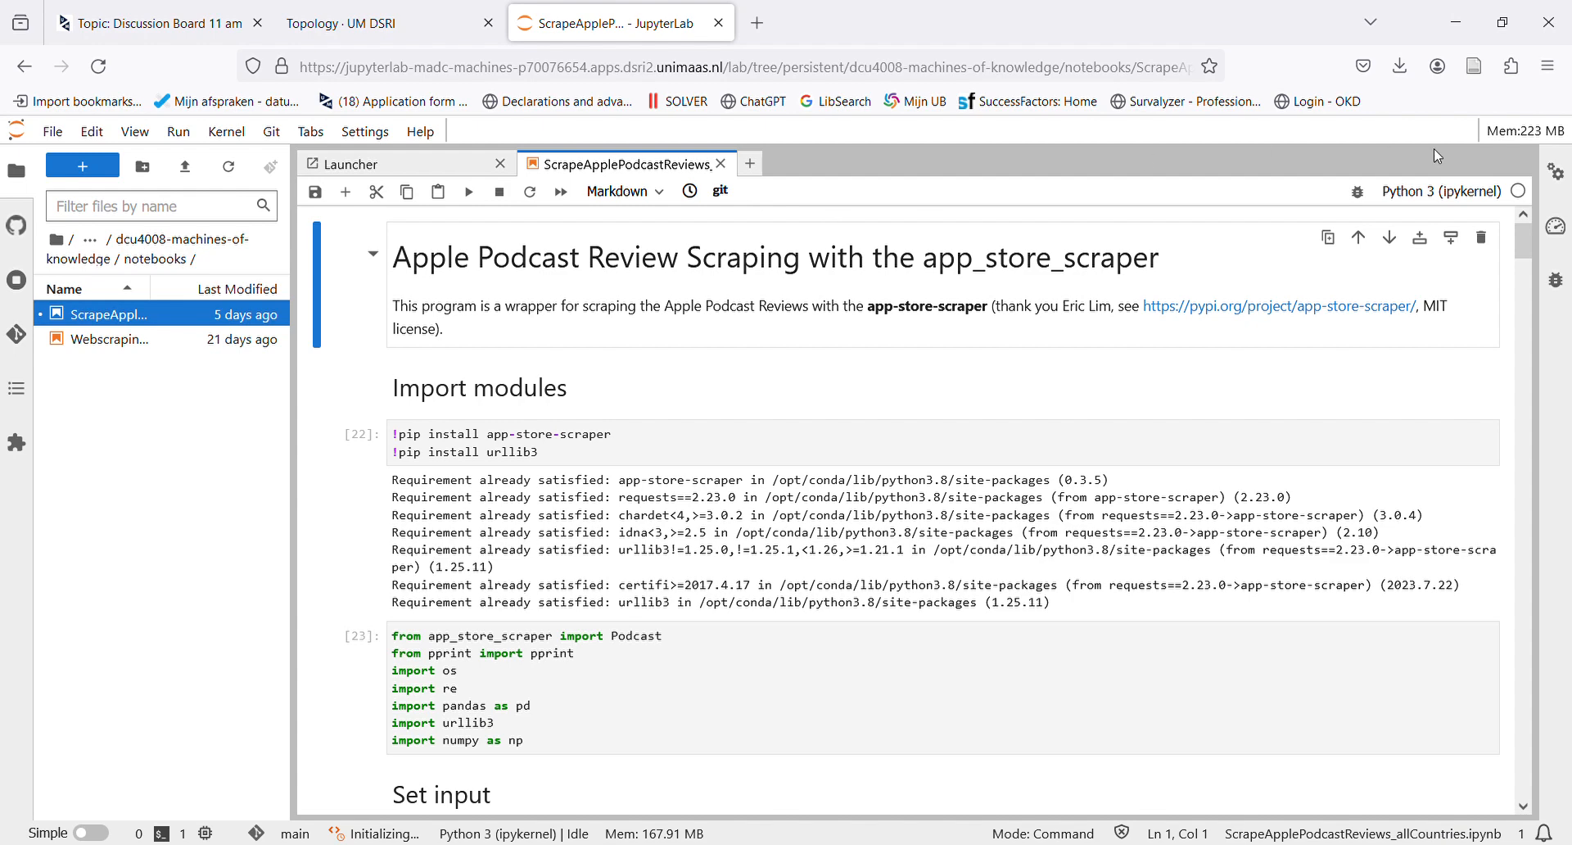
Return to the Launcher and start OpenRefine from it.
{"action": "left_click", "coordinate": [311, 132]}
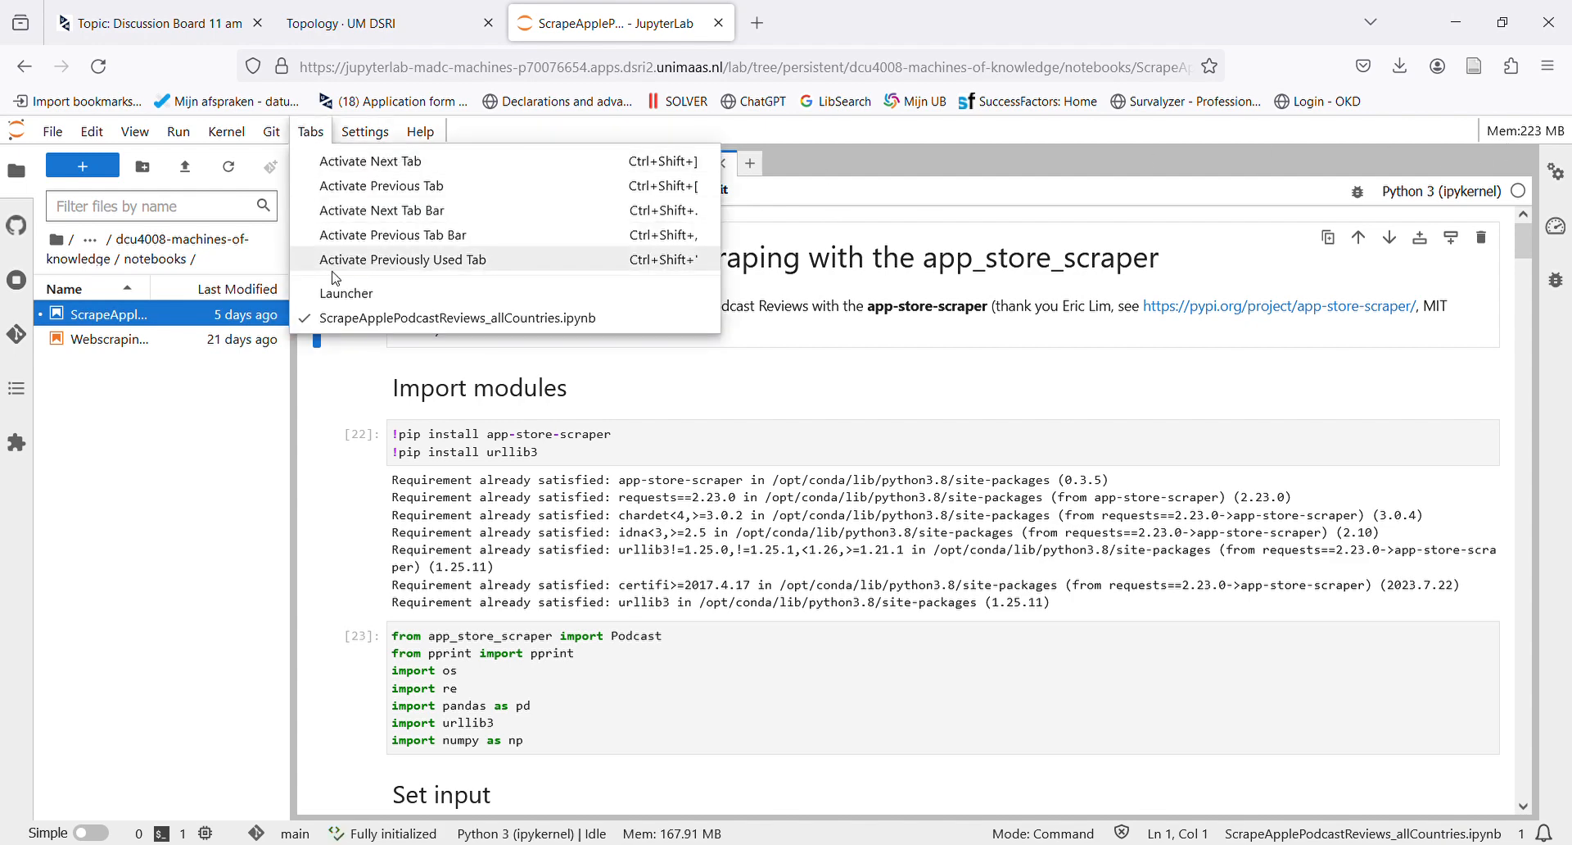
{"action": "left_click", "coordinate": [336, 293]}
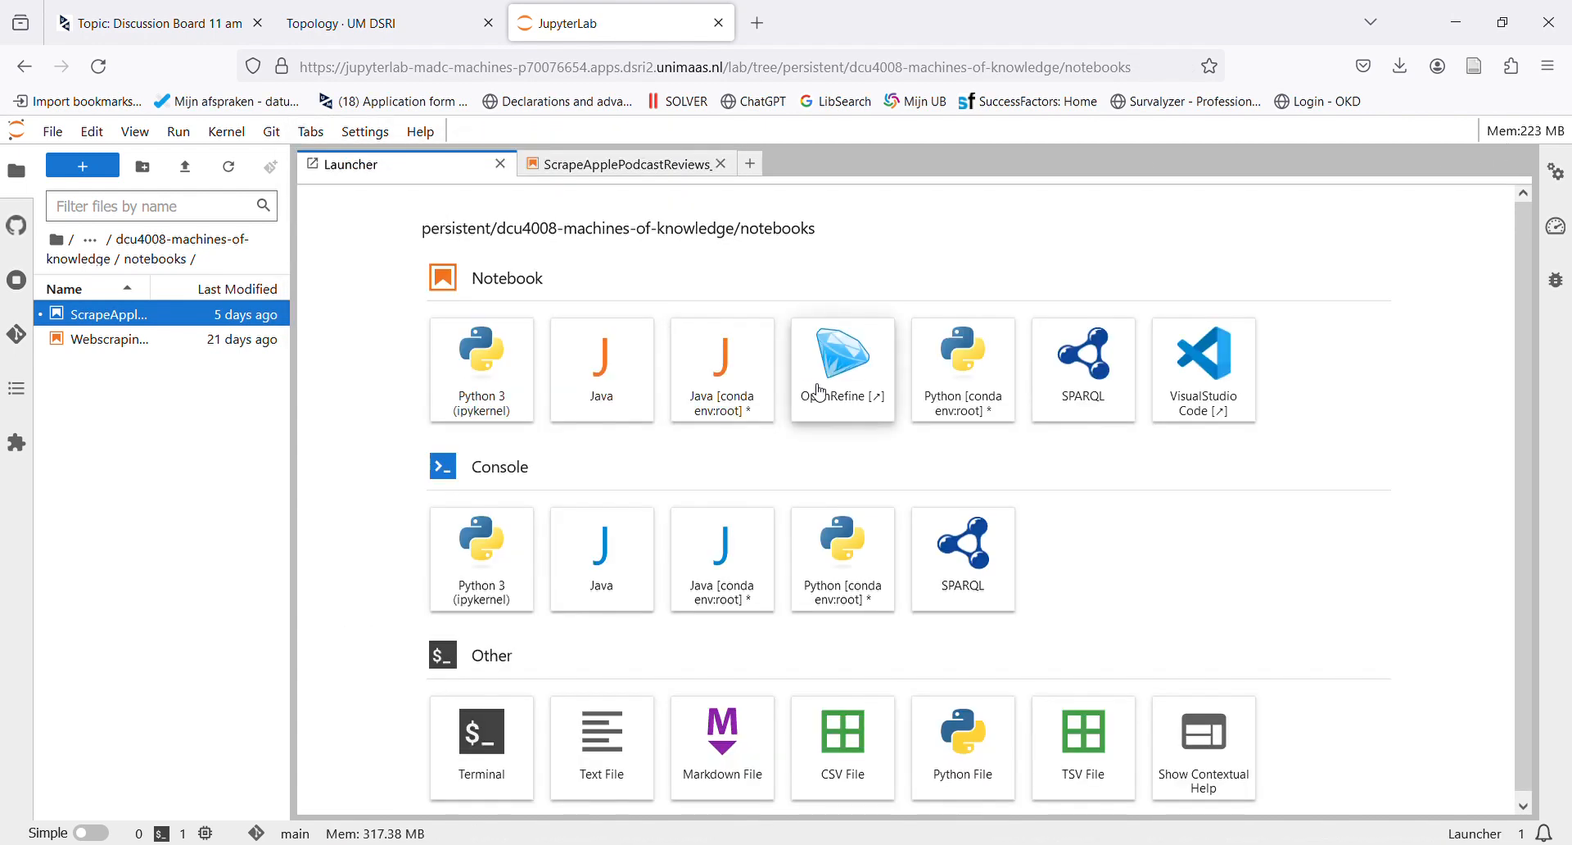
{"action": "left_click", "coordinate": [850, 385]}
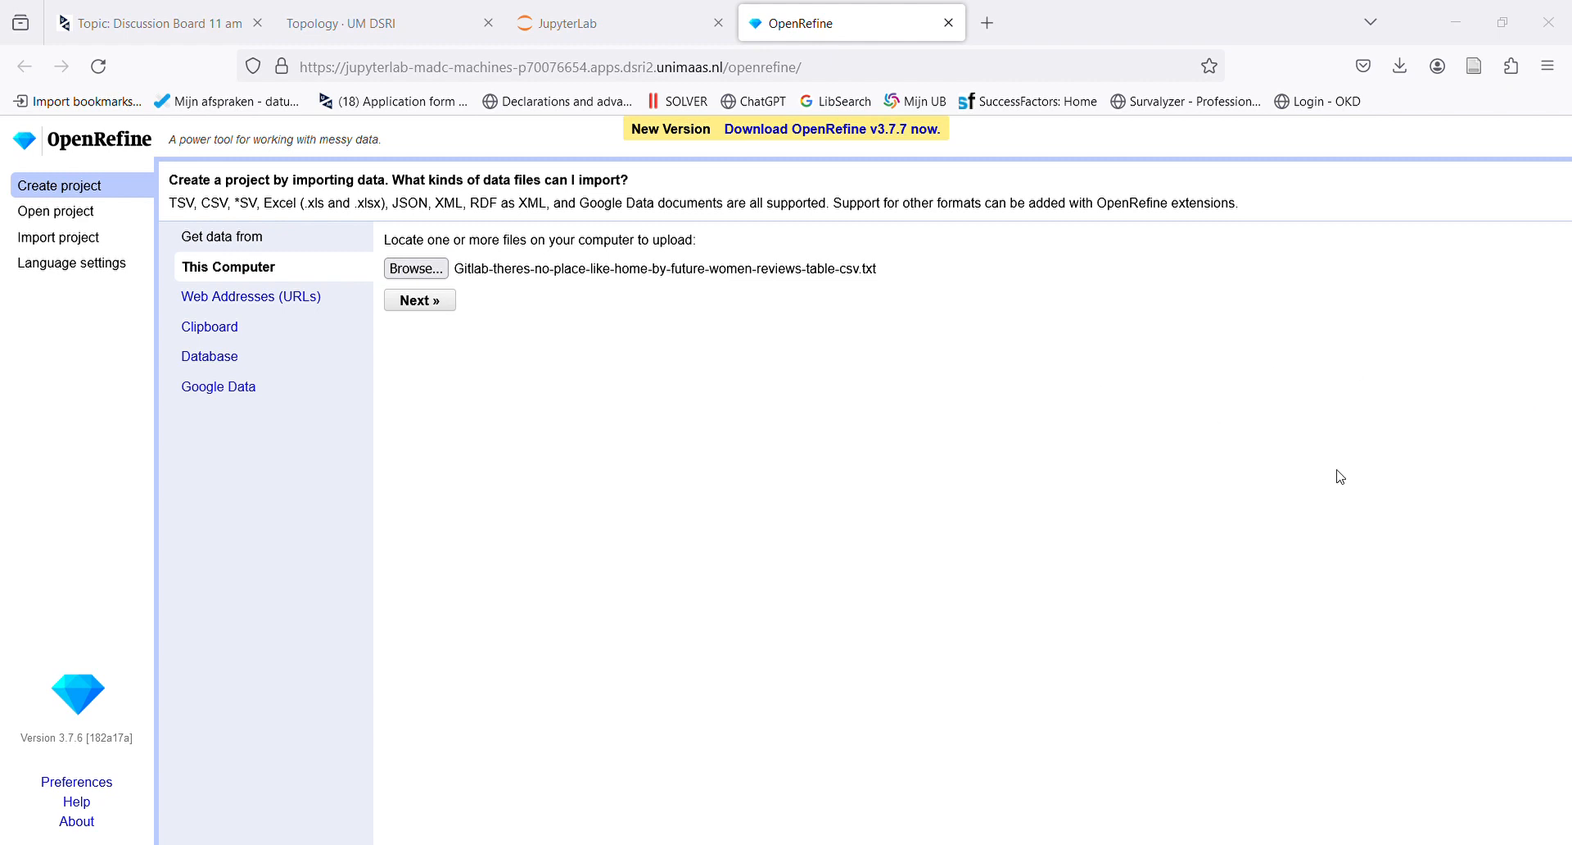
Create an OpenRefine project from the local file Gitlab_narcissist-apocalypse_reviews_table.csv, parsed as tab-separated text.
{"action": "left_click", "coordinate": [1355, 493]}
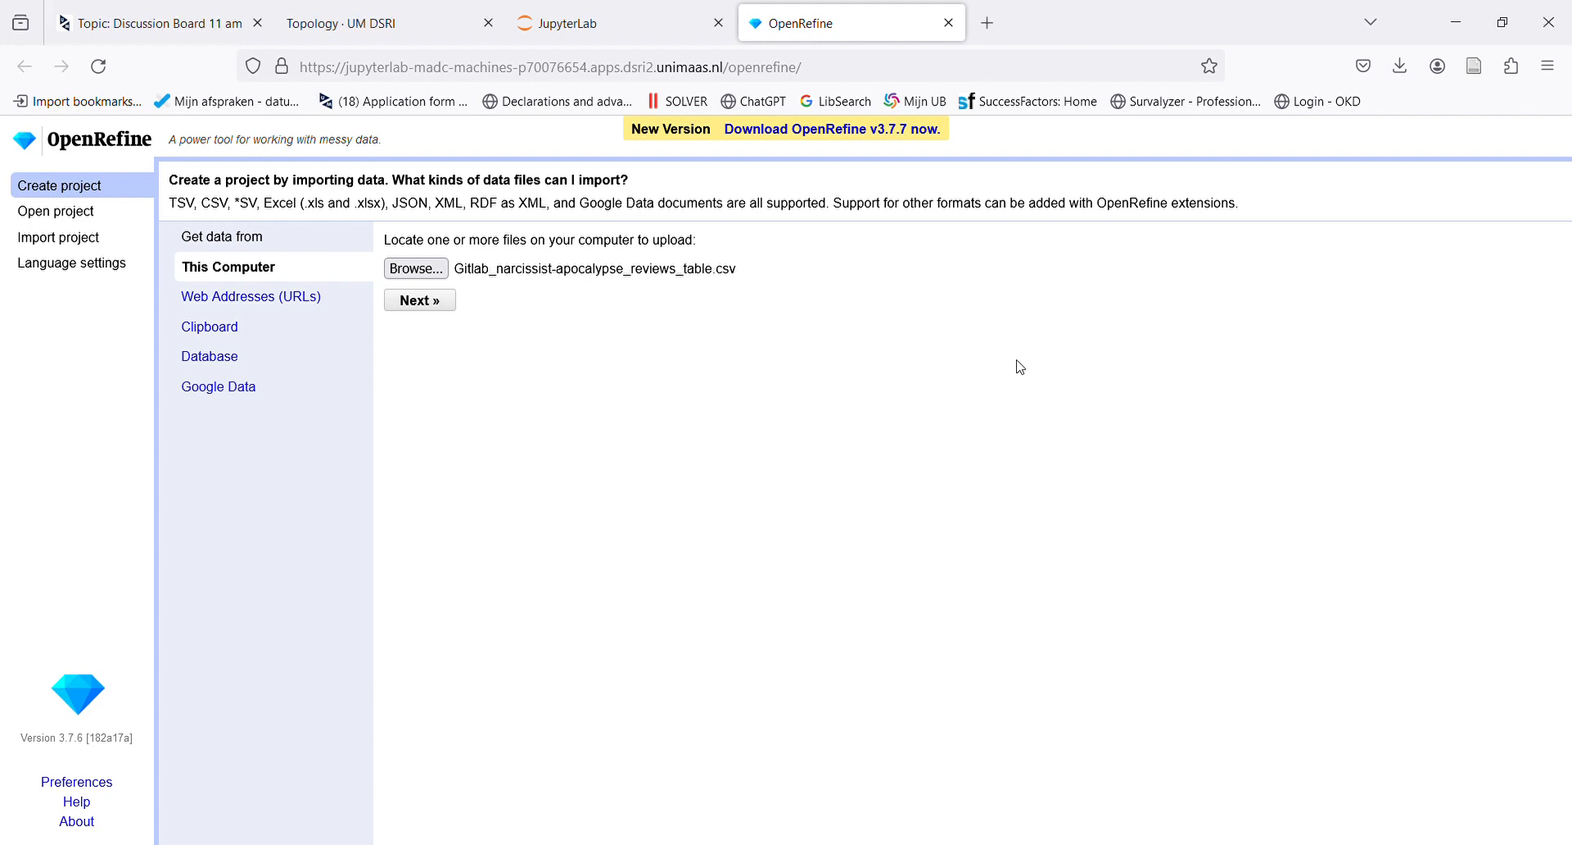
{"action": "left_click", "coordinate": [435, 305]}
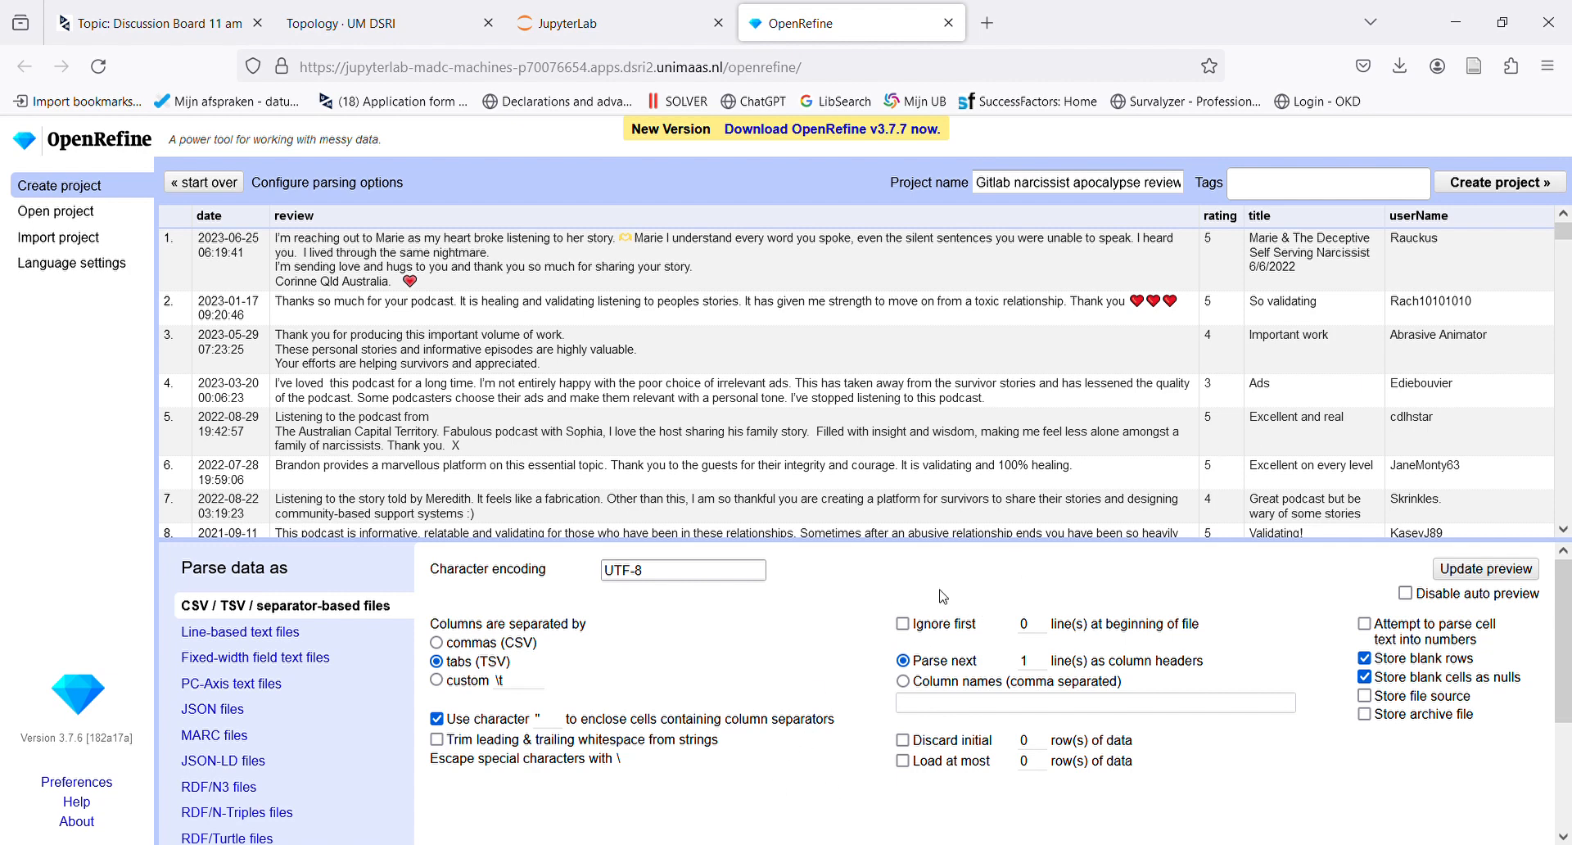
{"action": "left_click", "coordinate": [1499, 181]}
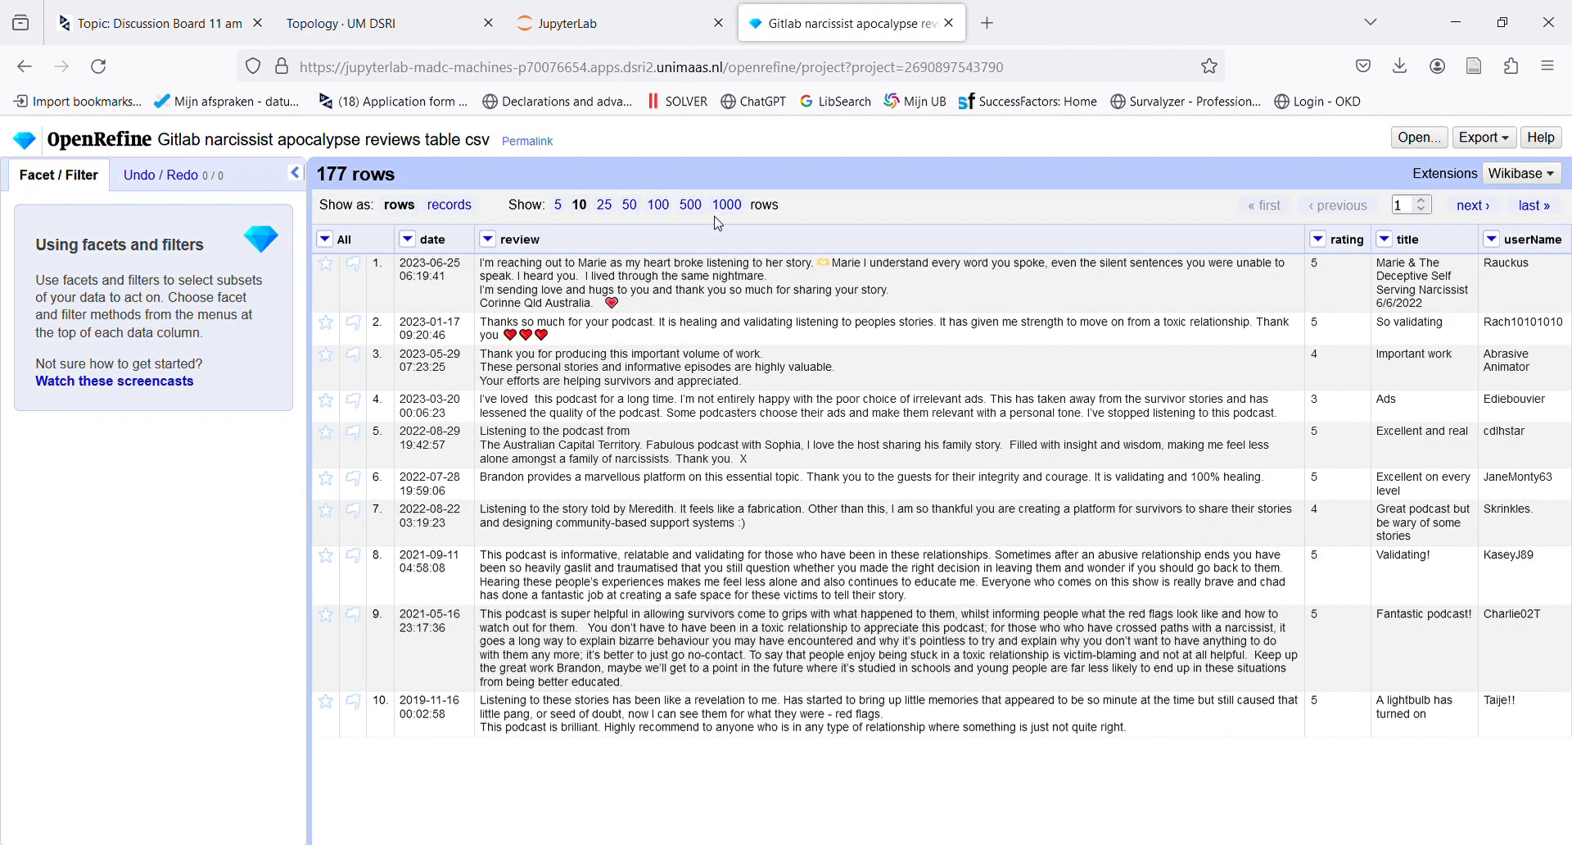
{"action": "left_click", "coordinate": [488, 239]}
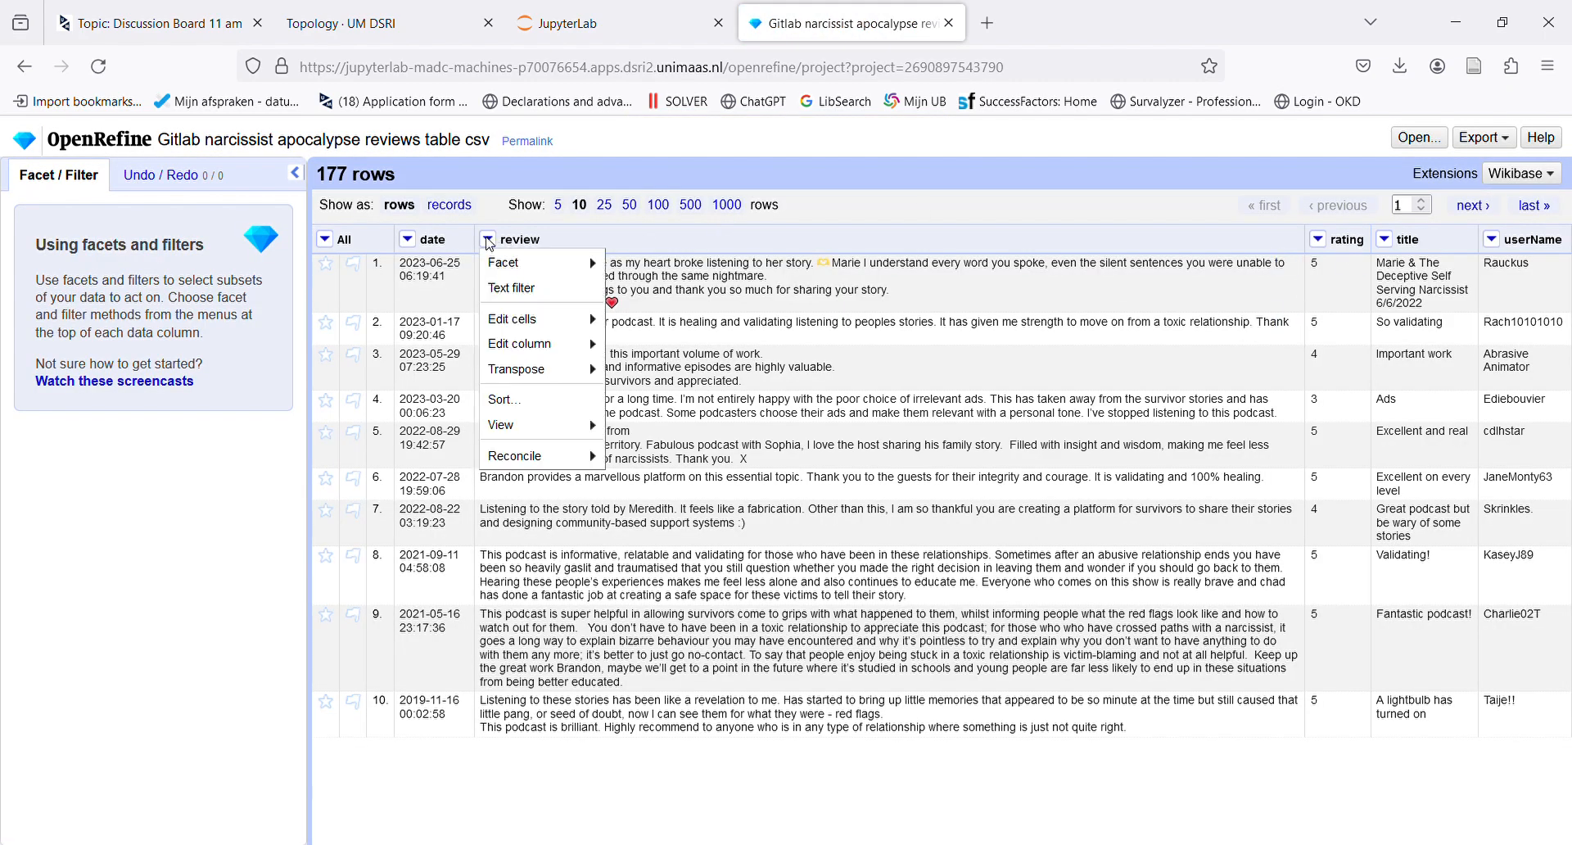
{"action": "mouse_move", "coordinate": [514, 272]}
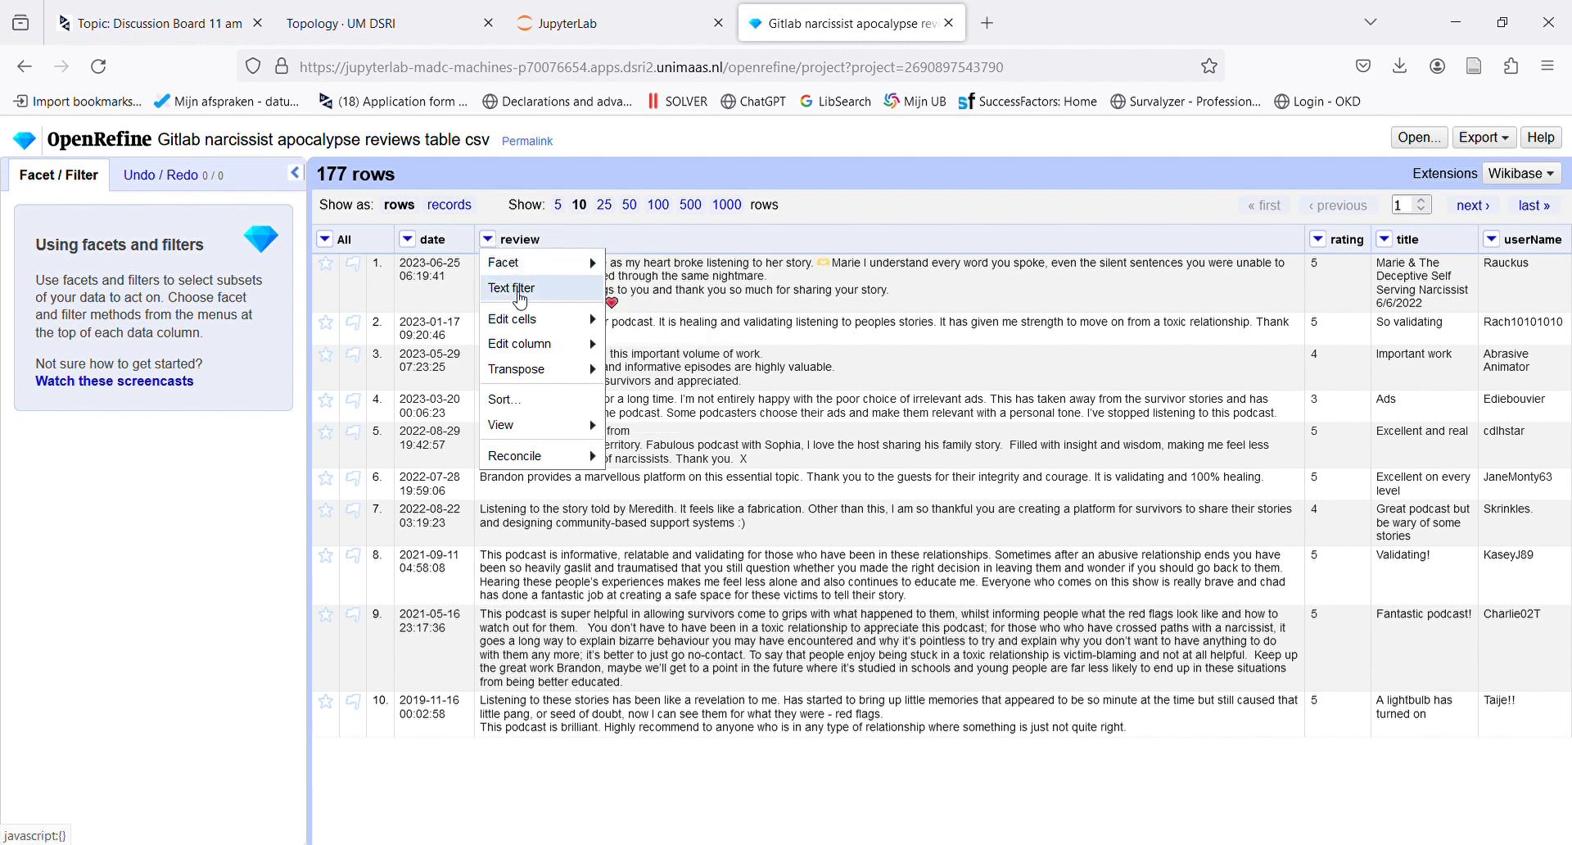
{"action": "left_click", "coordinate": [1506, 142]}
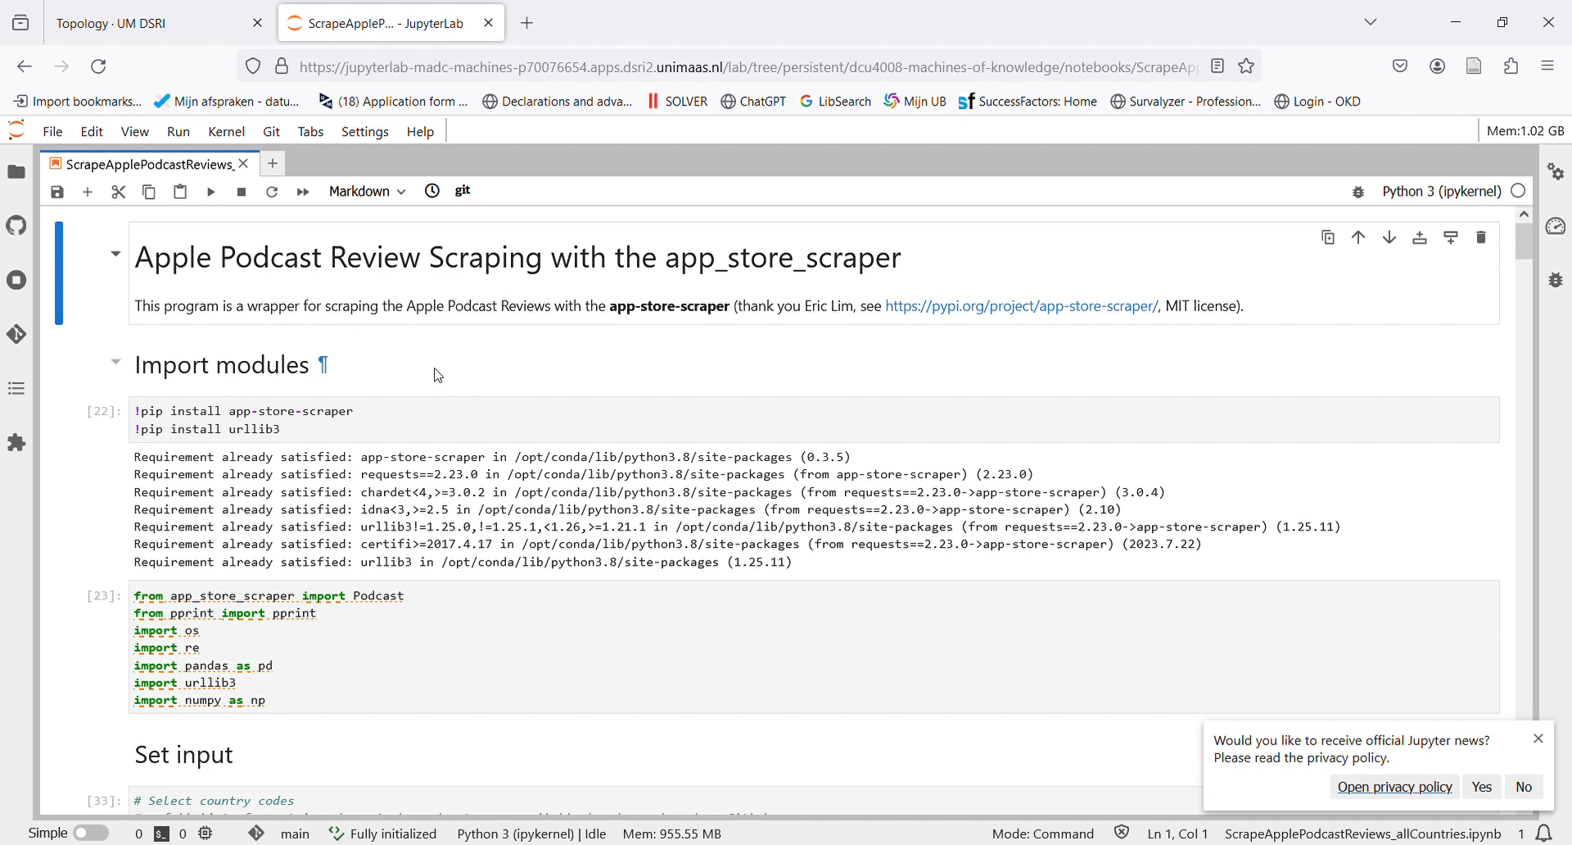
{"action": "left_click", "coordinate": [311, 132]}
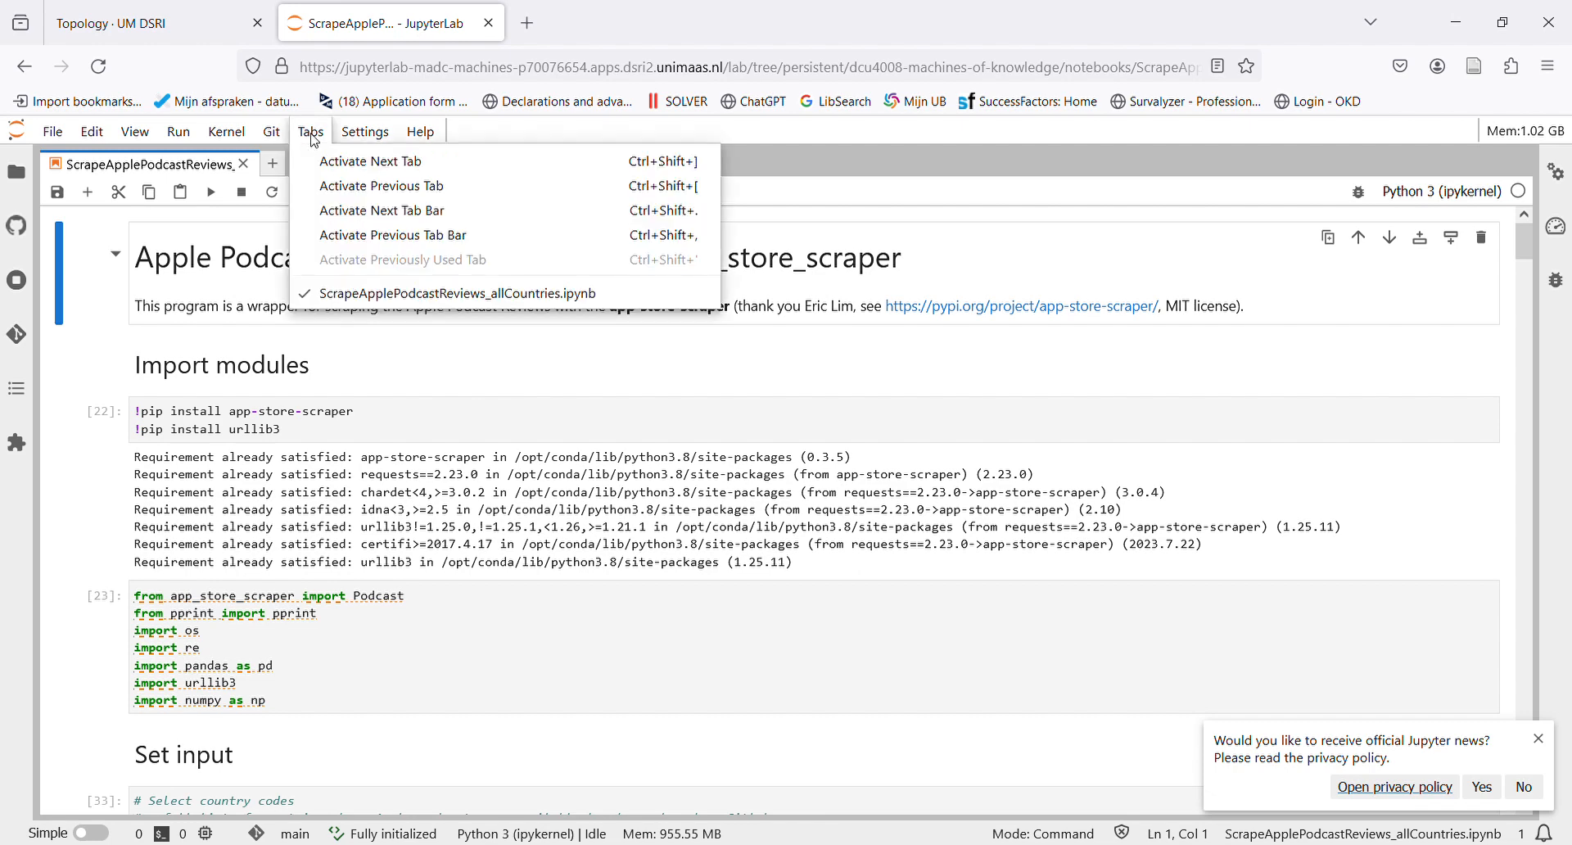
{"action": "left_click", "coordinate": [274, 174]}
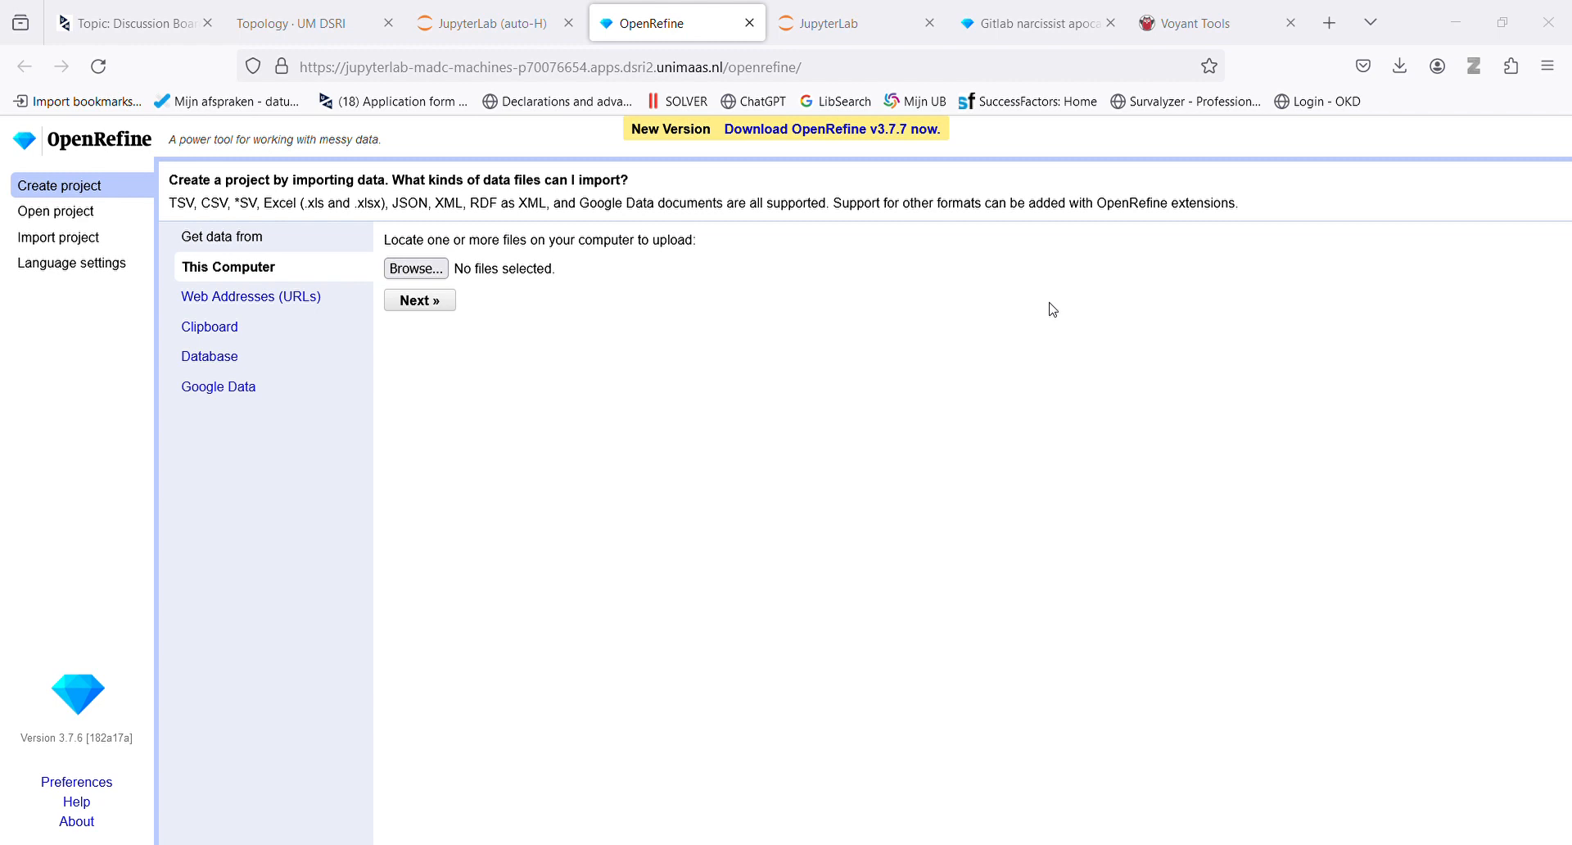
Upload Gitlab_narcissist-apocalypse_reviews_table.csv from the computer and create a project with the default parsing options.
{"action": "left_click", "coordinate": [1357, 492]}
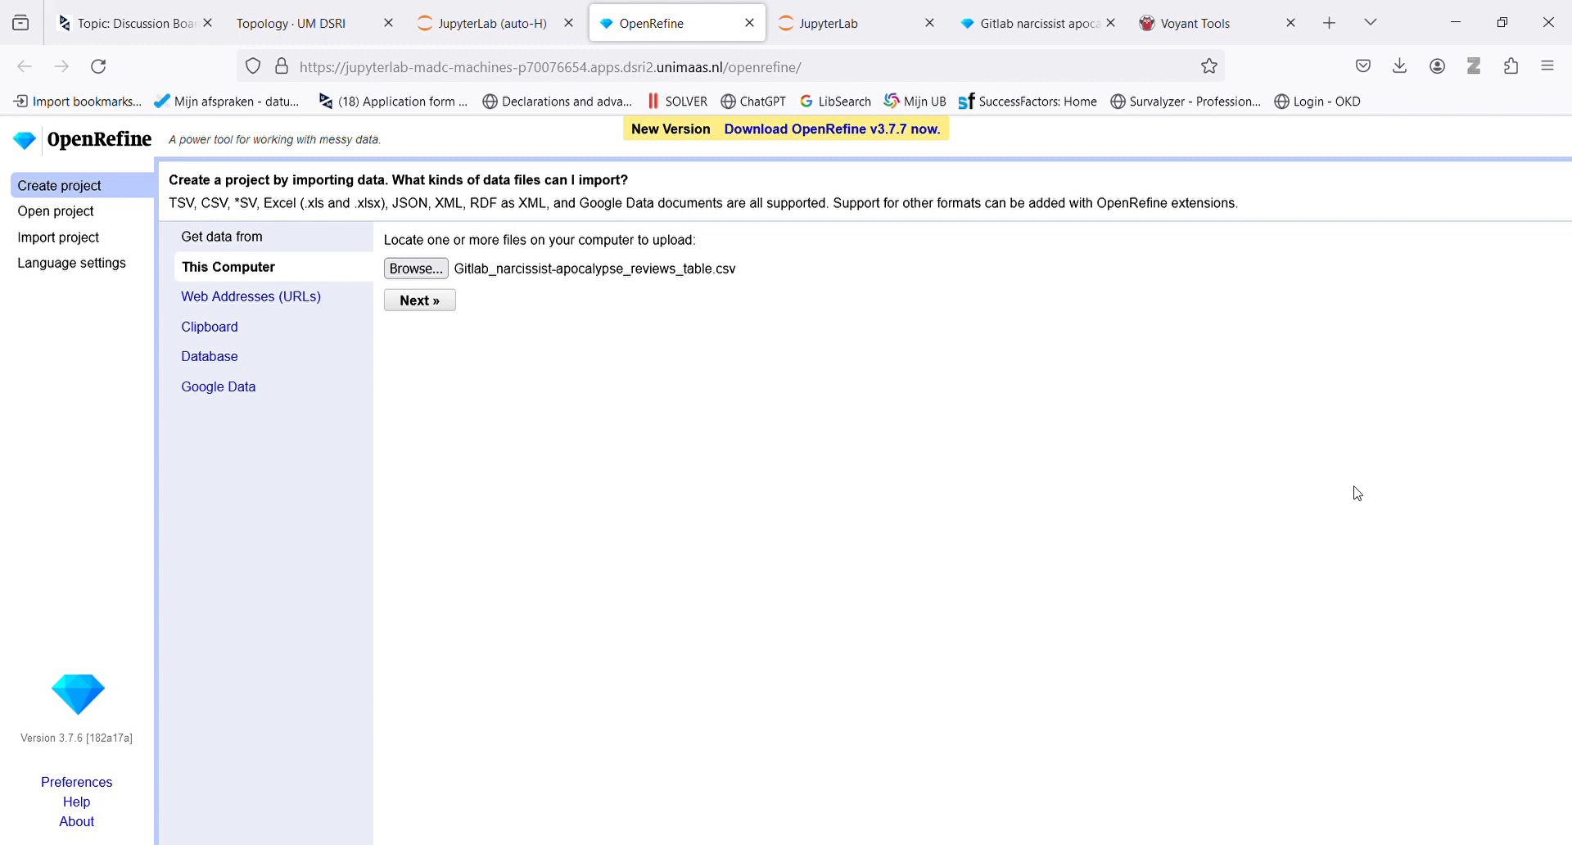
{"action": "left_click", "coordinate": [436, 304]}
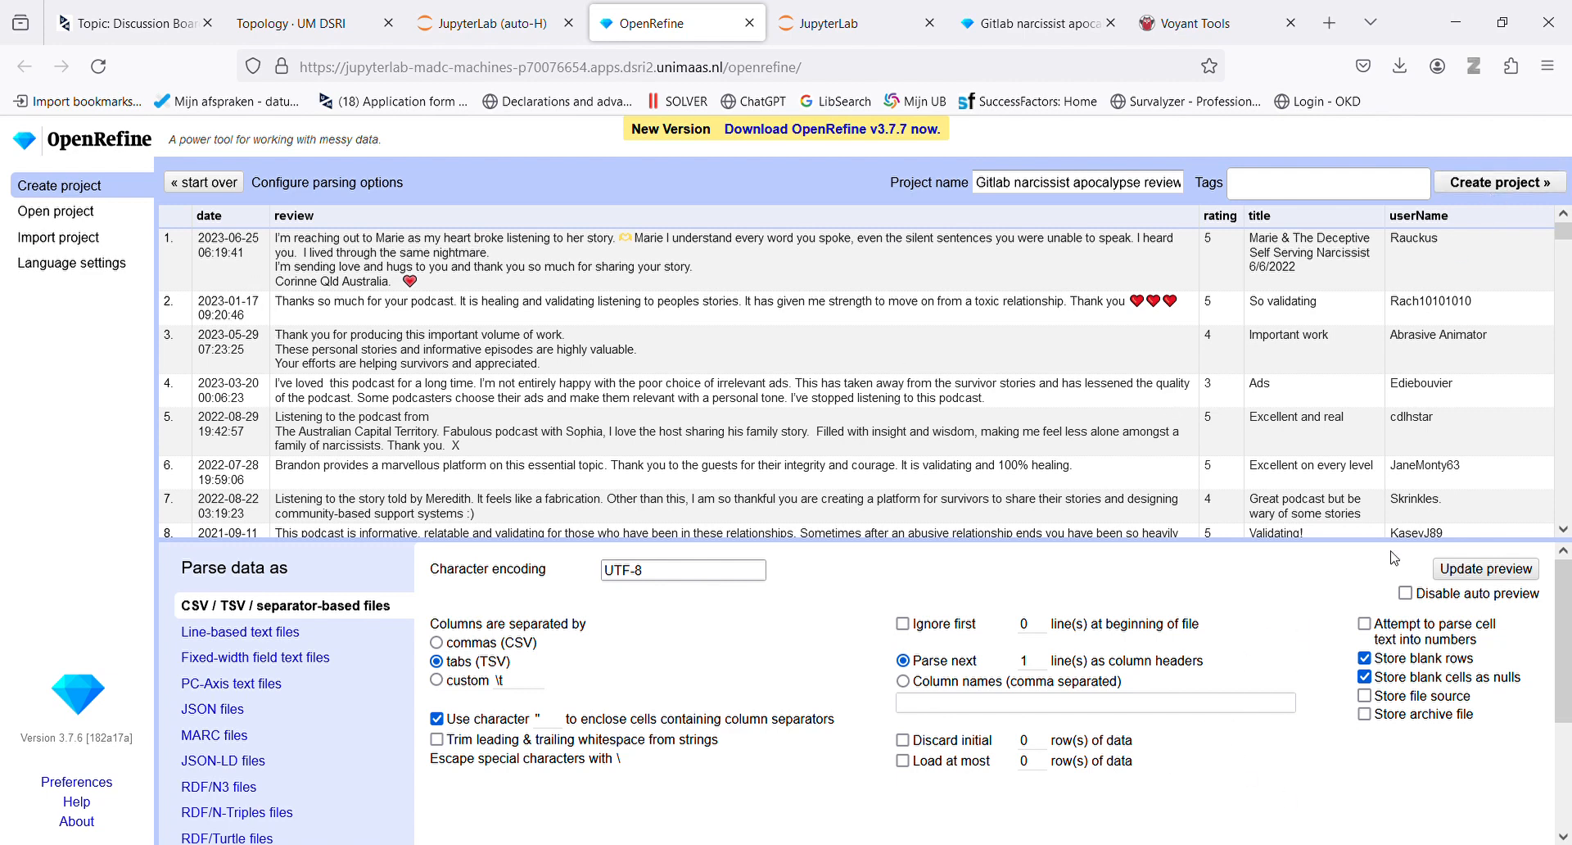
{"action": "left_click", "coordinate": [1489, 184]}
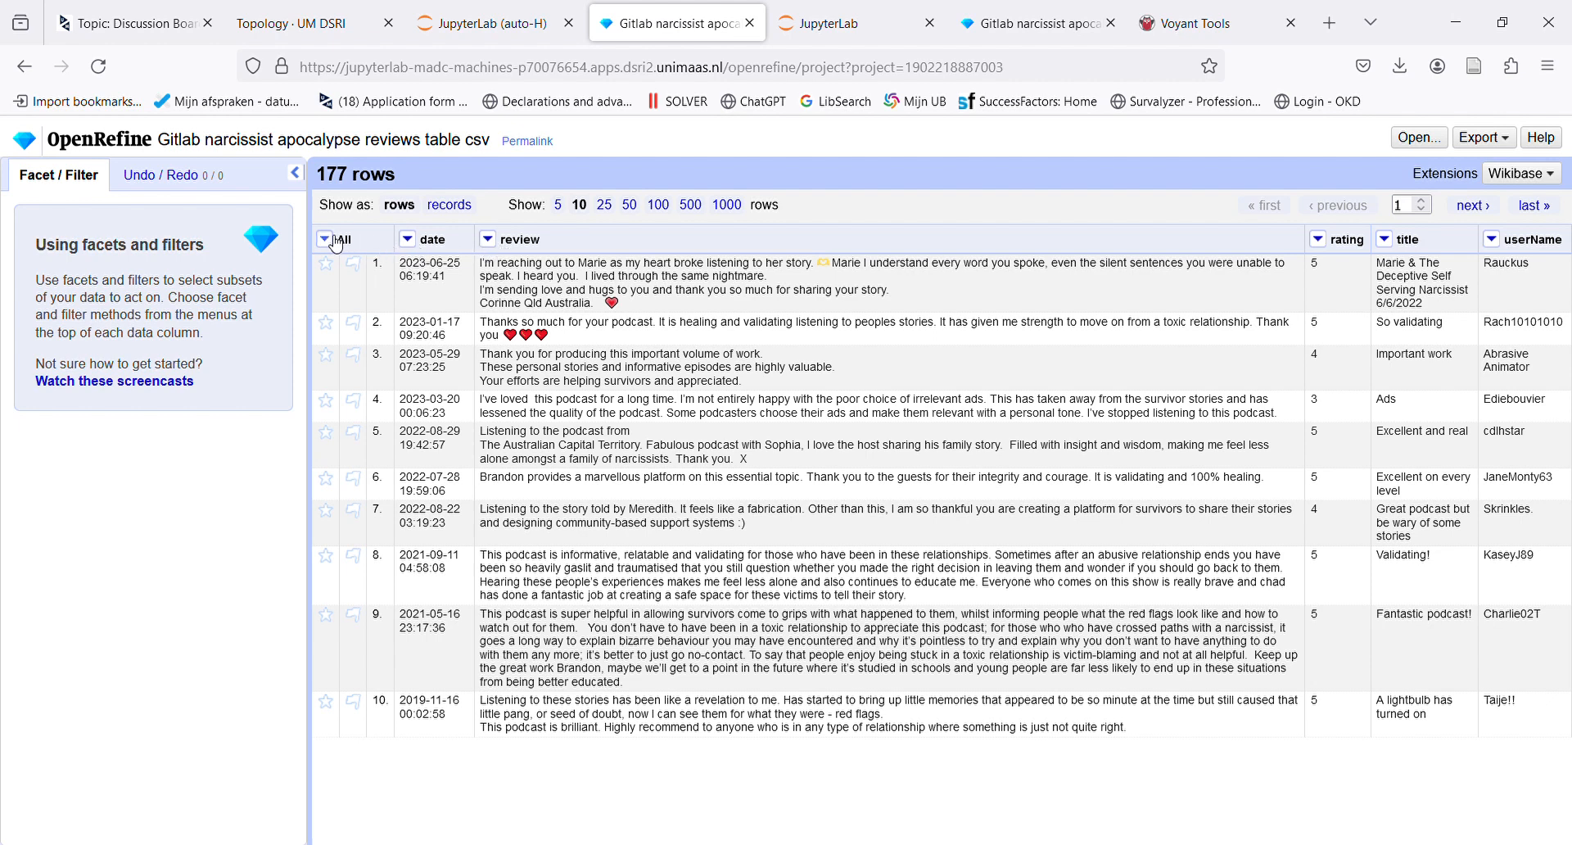
Filter the review column by the text "heart".
{"action": "left_click", "coordinate": [408, 239]}
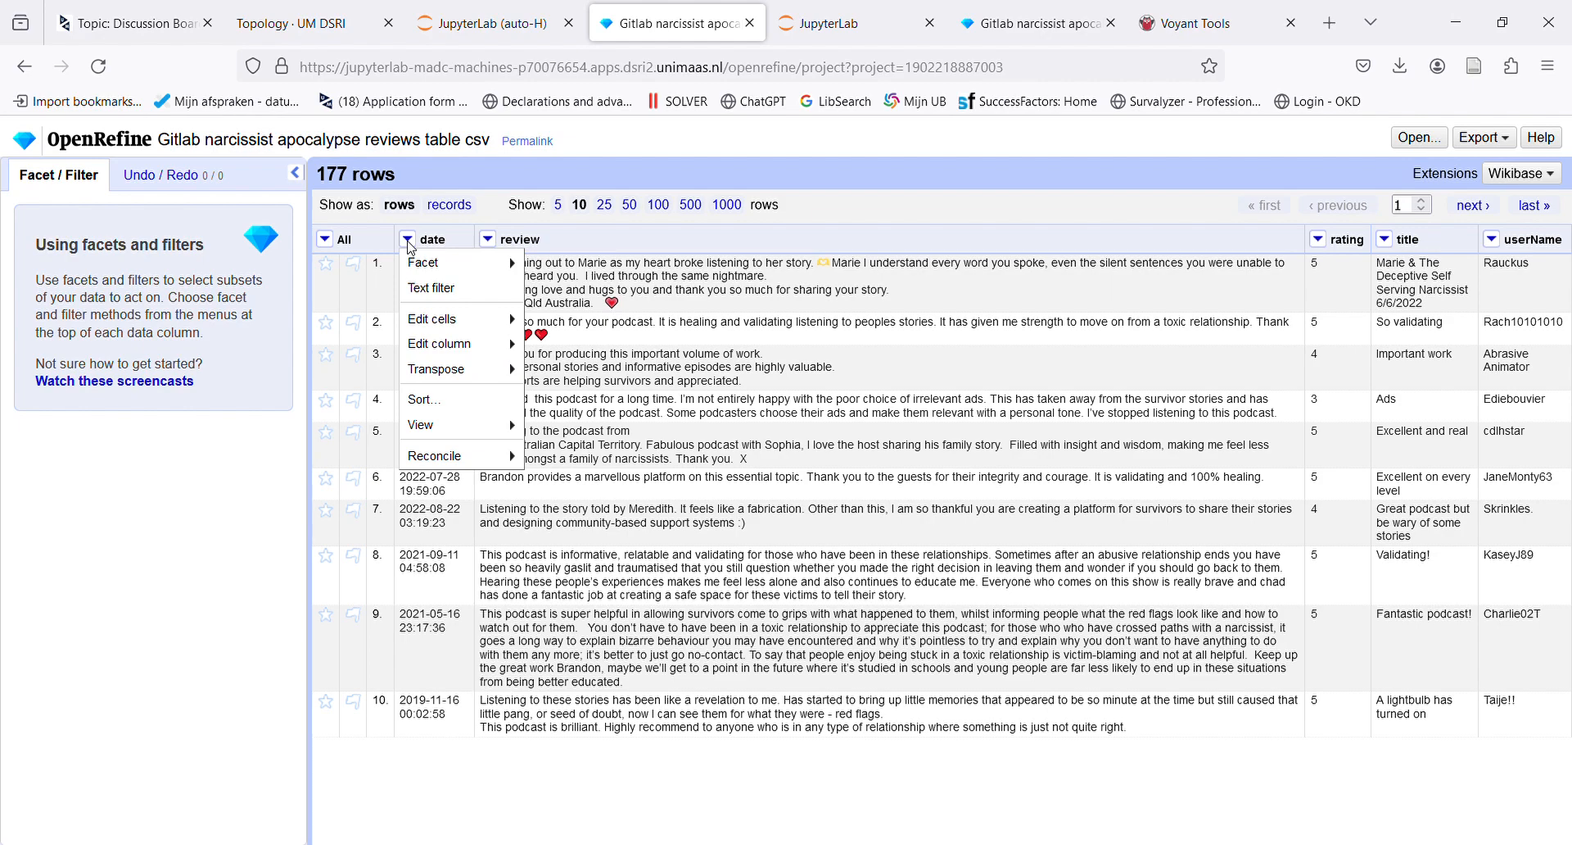
{"action": "left_click", "coordinate": [410, 245]}
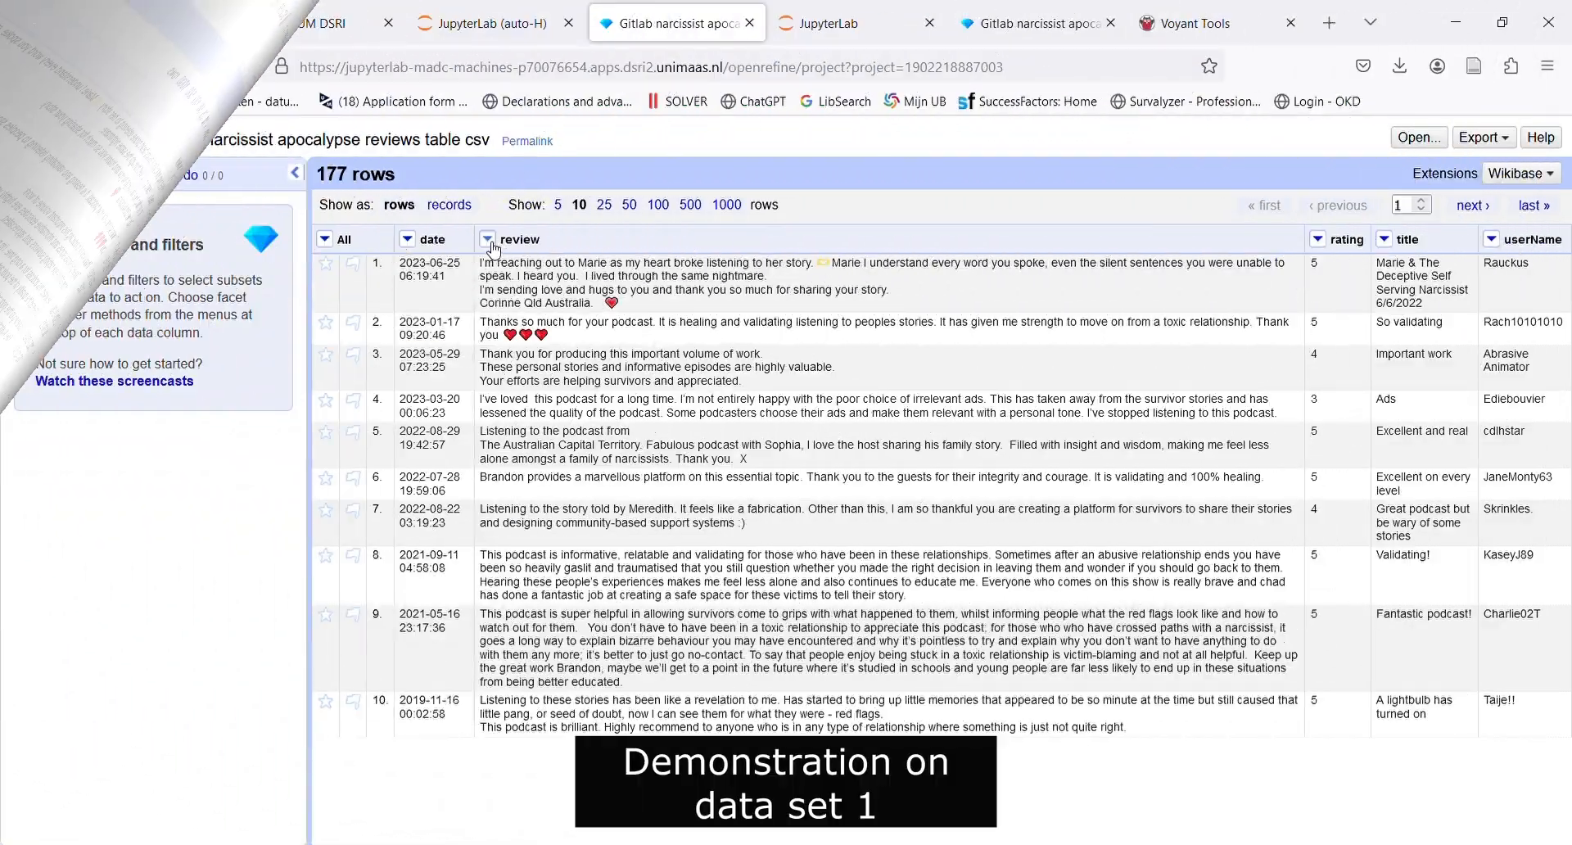
{"action": "left_click", "coordinate": [488, 242]}
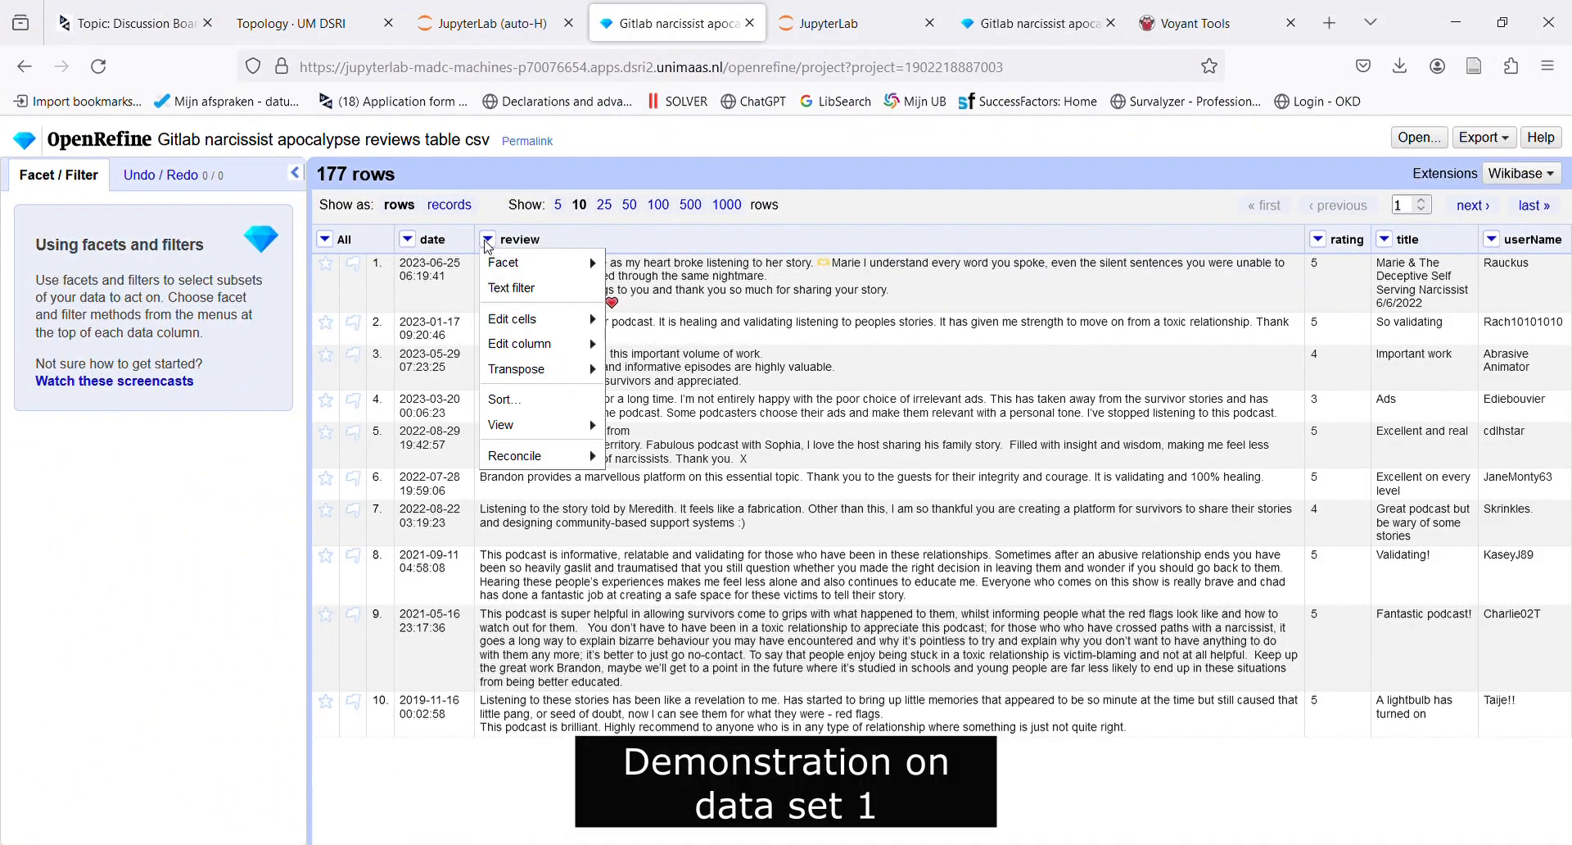
{"action": "left_click", "coordinate": [505, 289]}
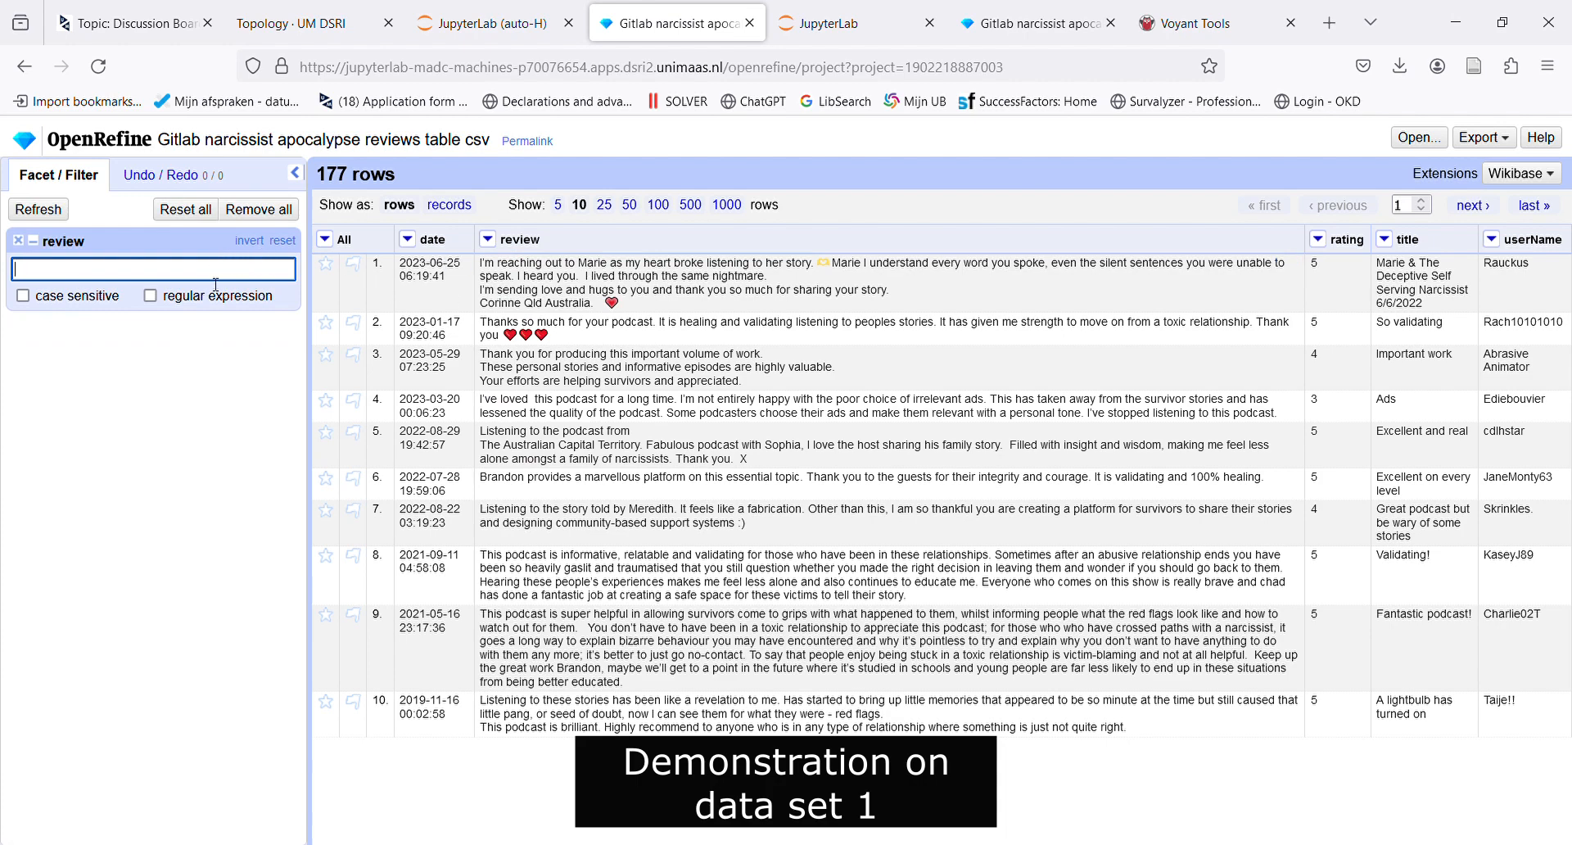
{"action": "type", "text": "heart"}
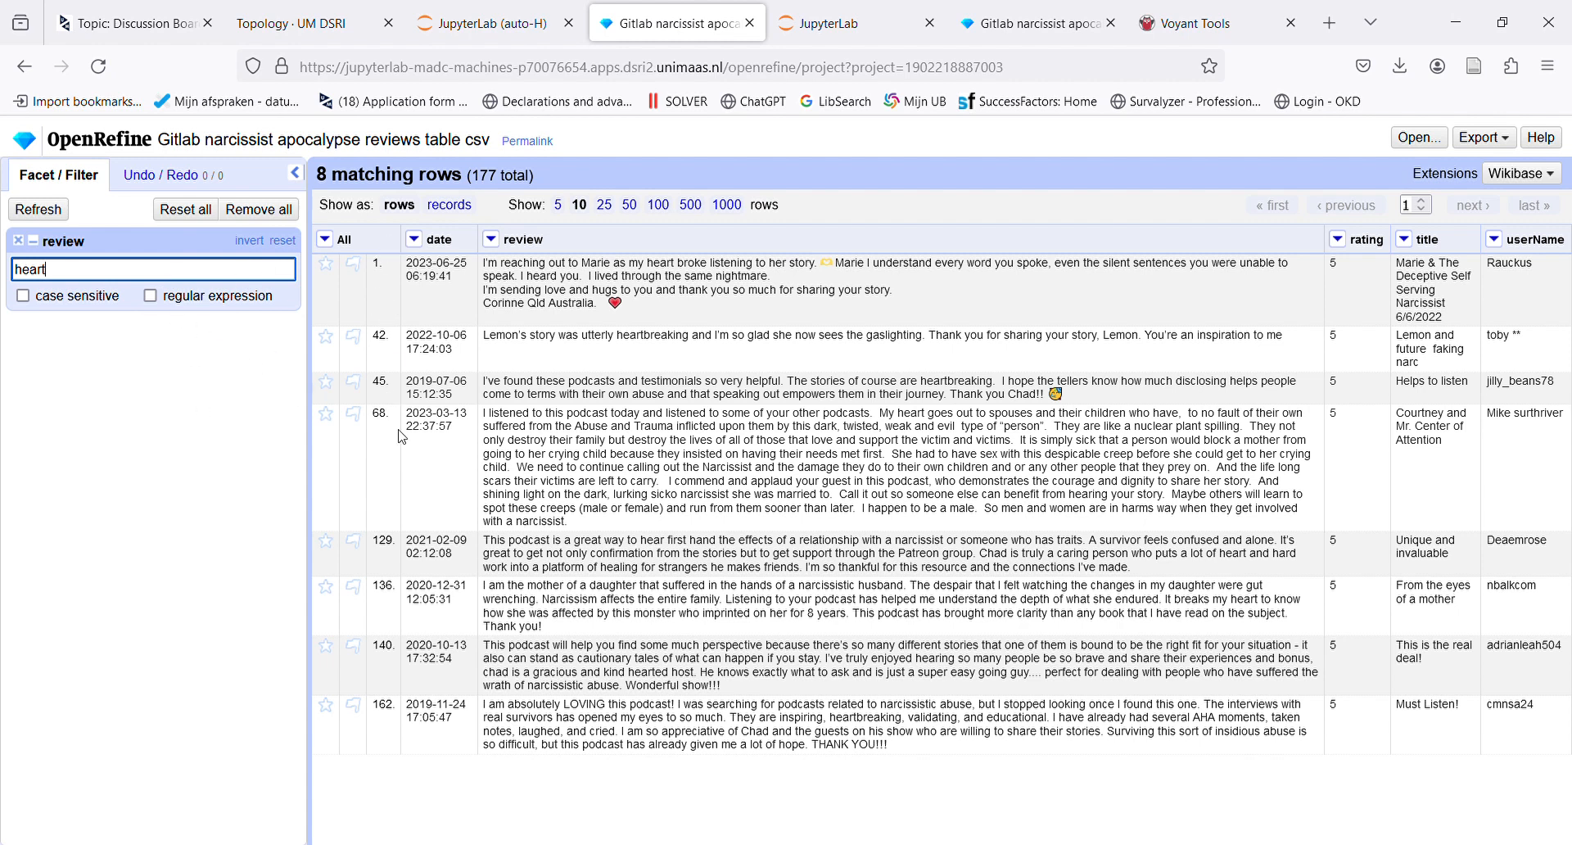
Look over the available export formats and remove the text filter from the review column.
{"action": "left_click", "coordinate": [1497, 144]}
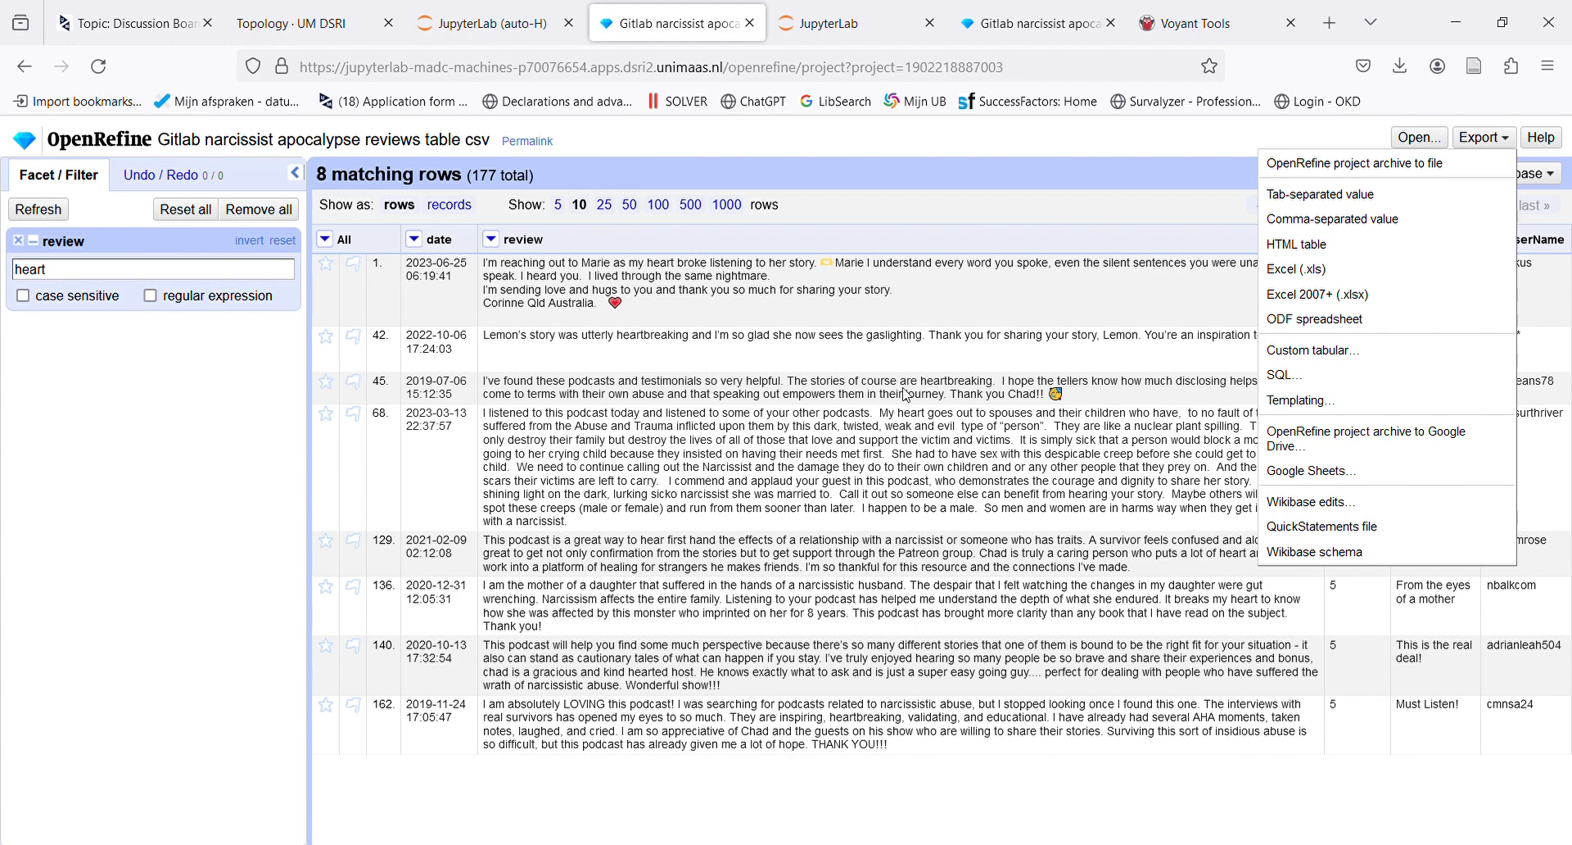
{"action": "left_click", "coordinate": [205, 467]}
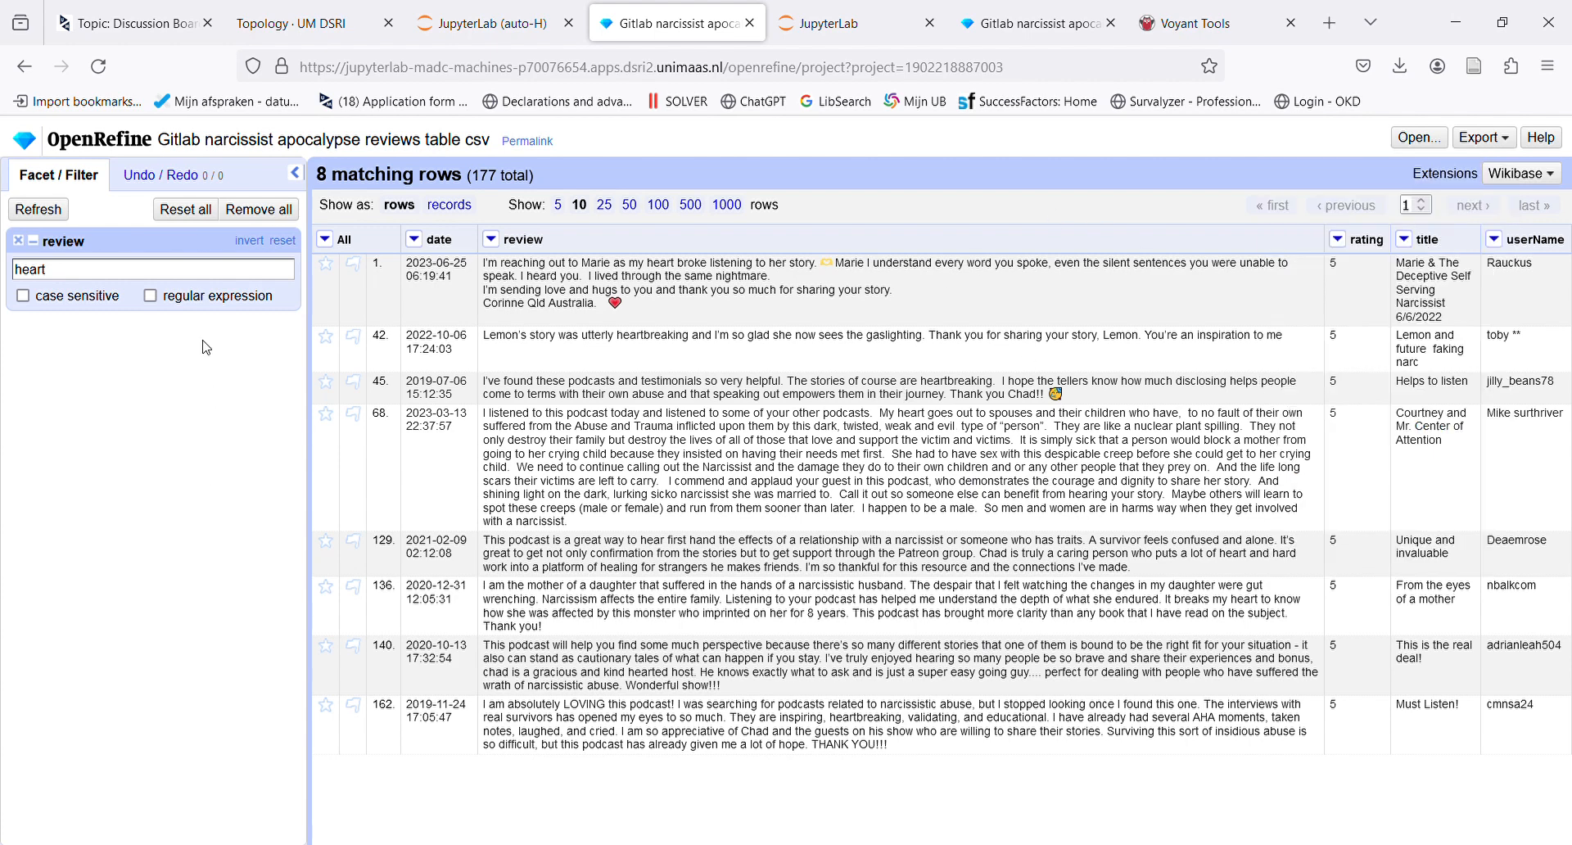
{"action": "left_click", "coordinate": [258, 209]}
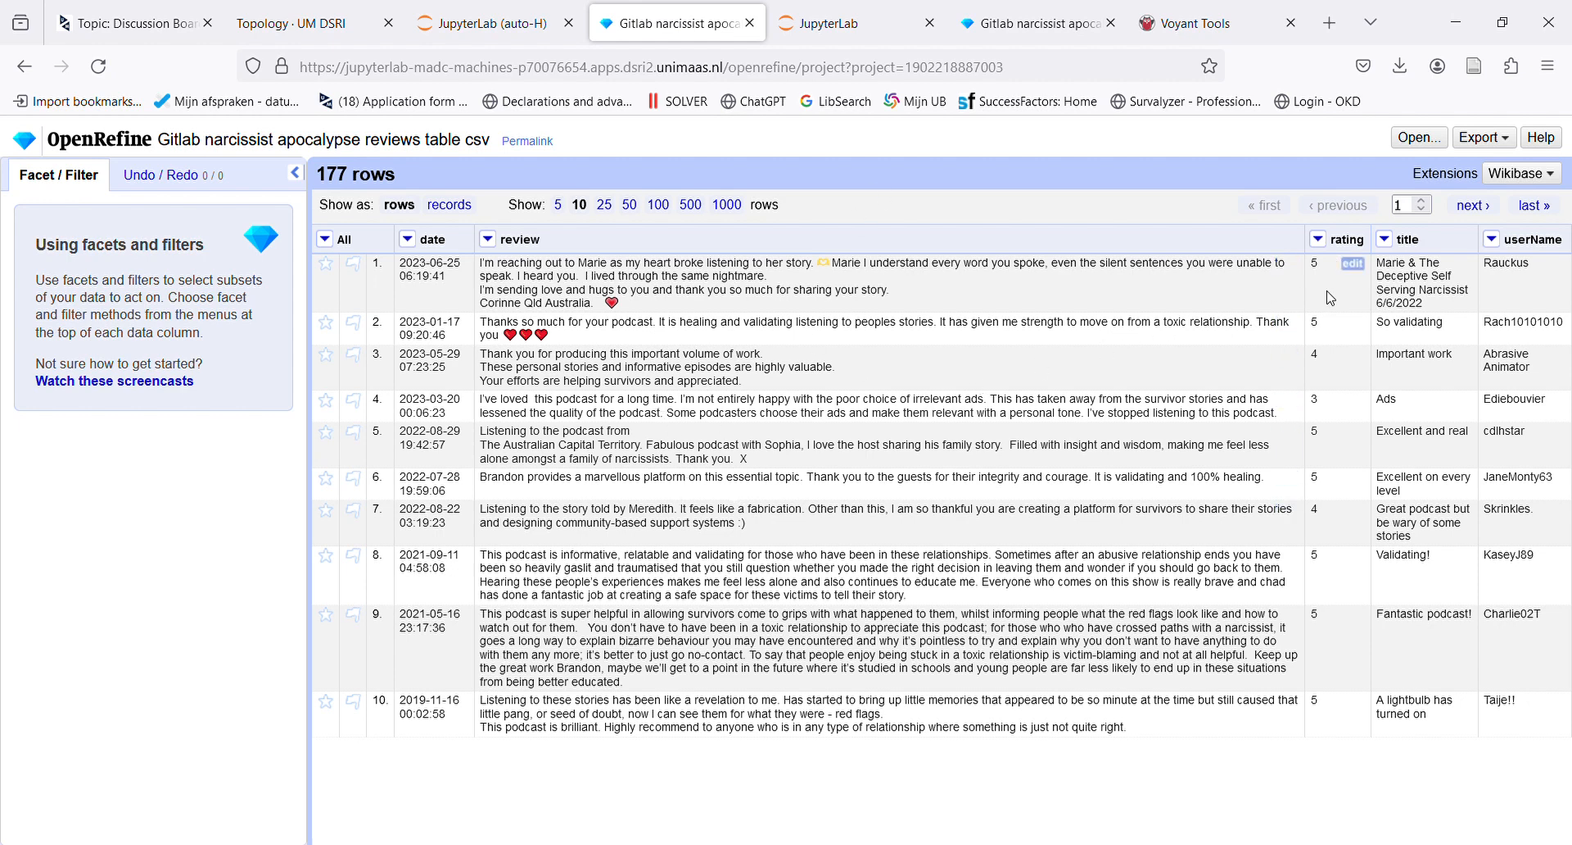
Add a text facet on the rating column.
{"action": "left_click", "coordinate": [1317, 240]}
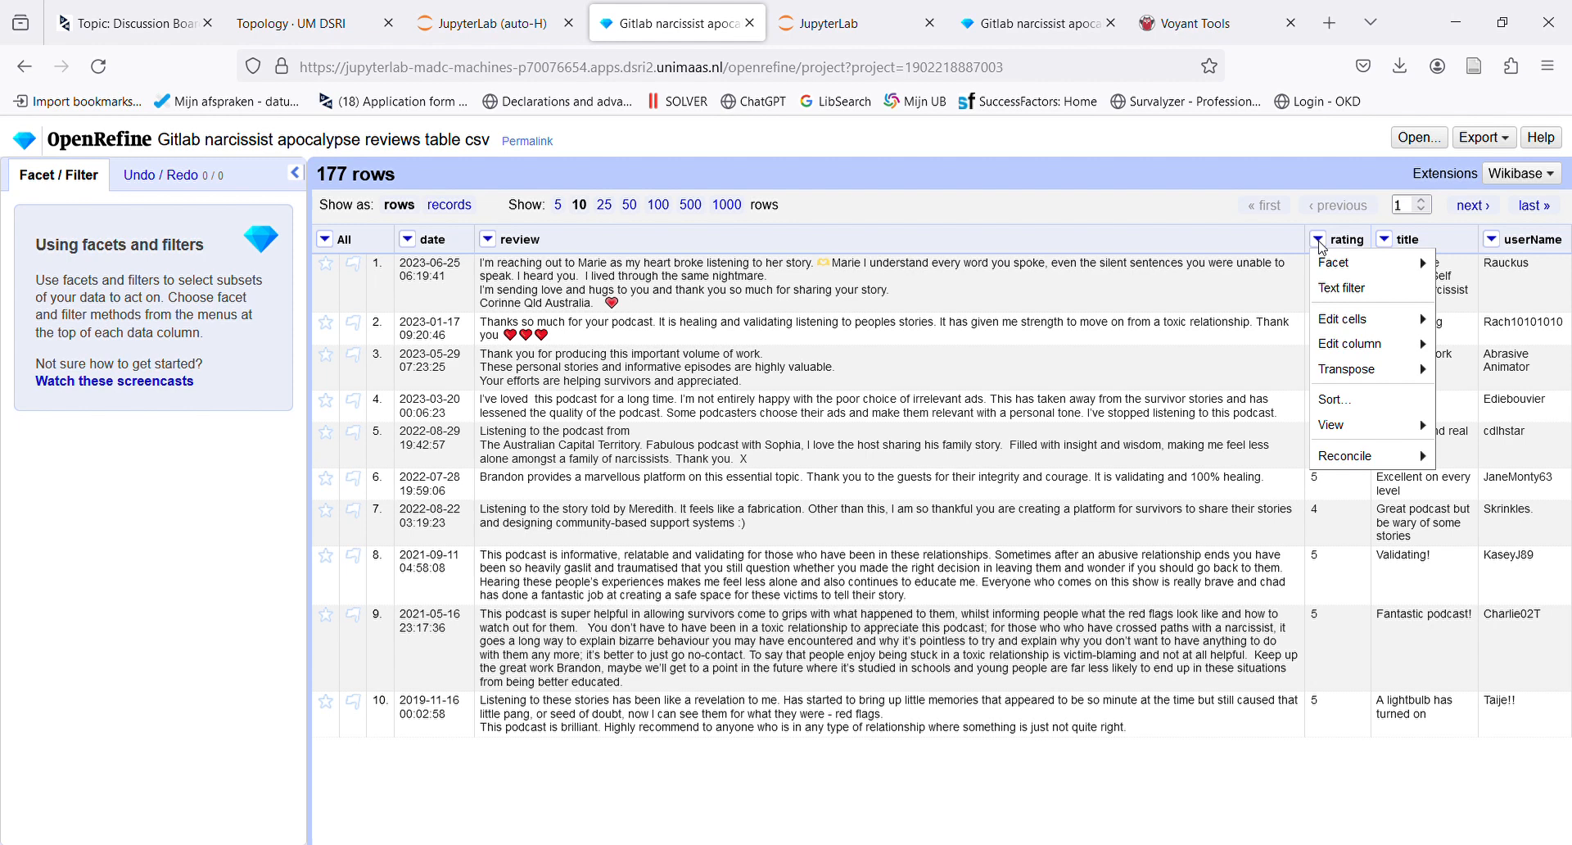
{"action": "left_click", "coordinate": [1321, 246]}
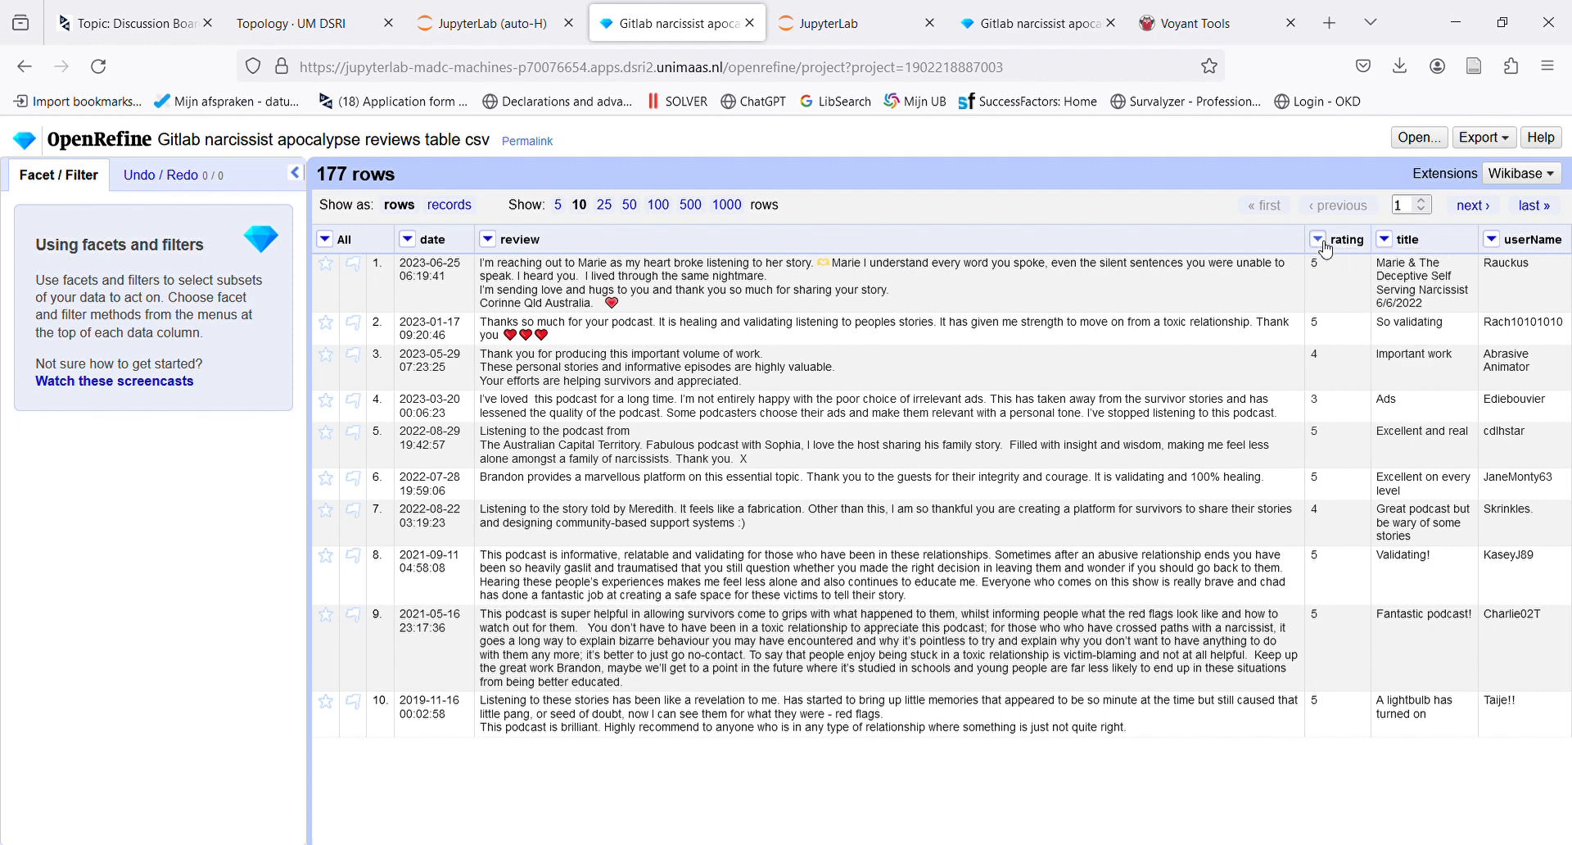
{"action": "left_click", "coordinate": [1324, 244]}
{"action": "mouse_move", "coordinate": [1336, 266]}
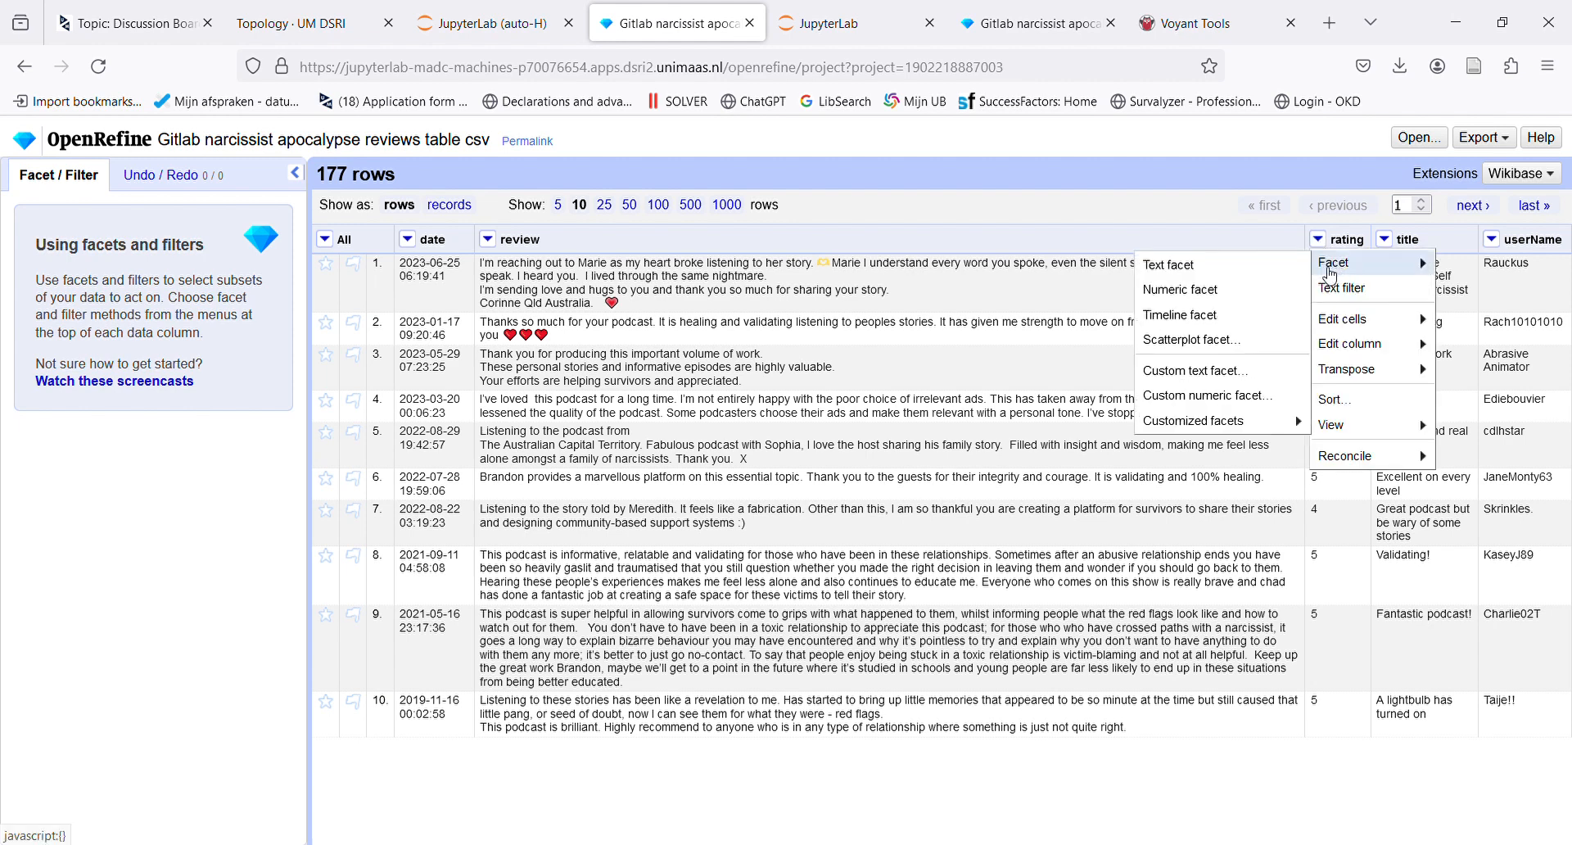
{"action": "left_click", "coordinate": [1292, 273]}
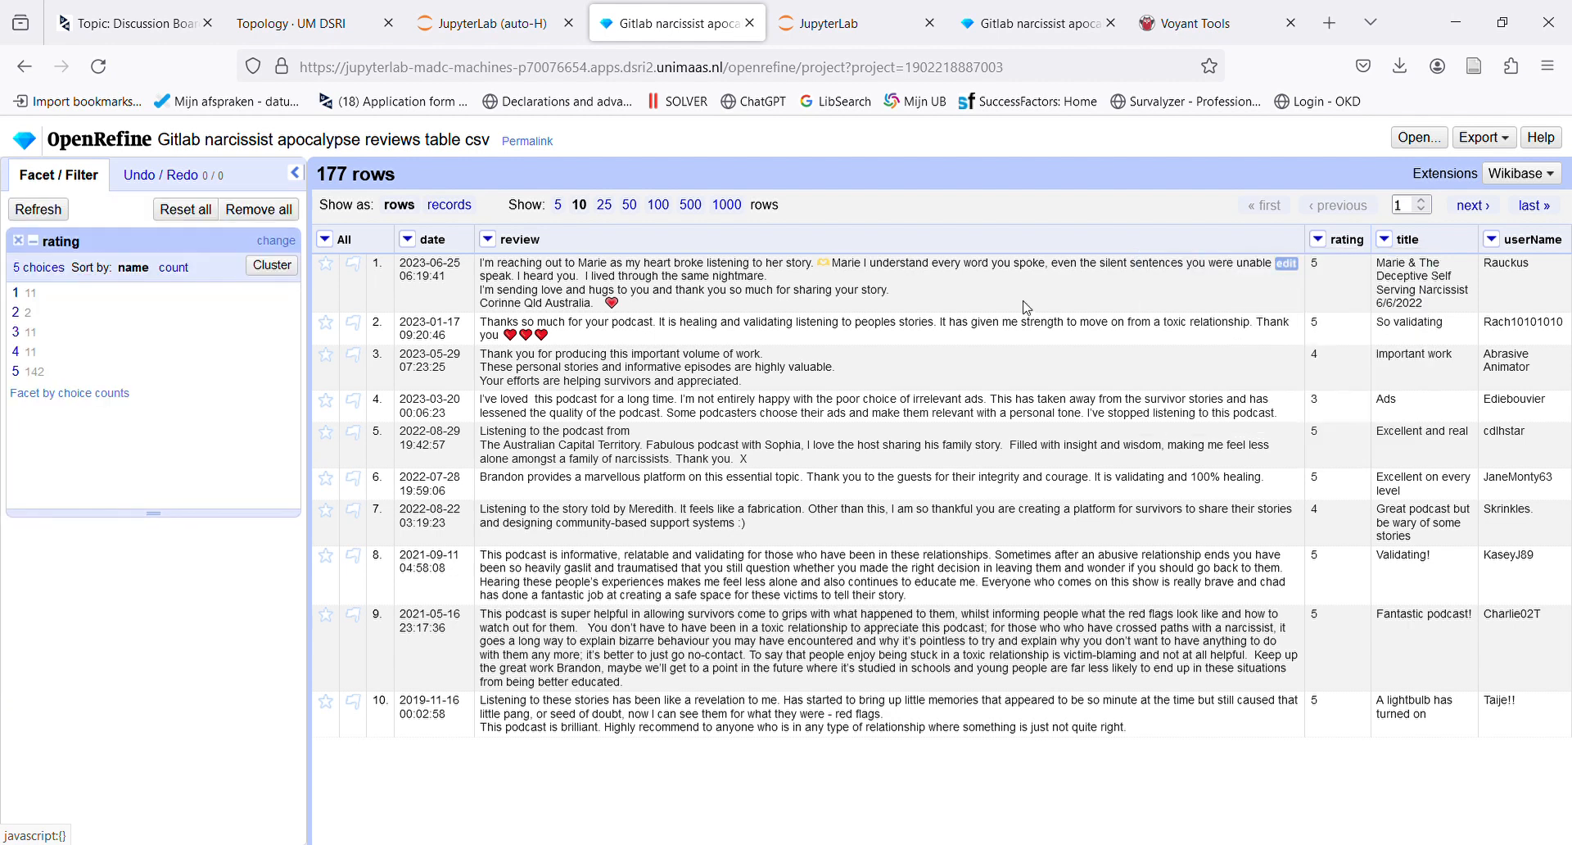
Restrict the table to reviews rated 5 and show 500 rows per page.
{"action": "left_click", "coordinate": [15, 371]}
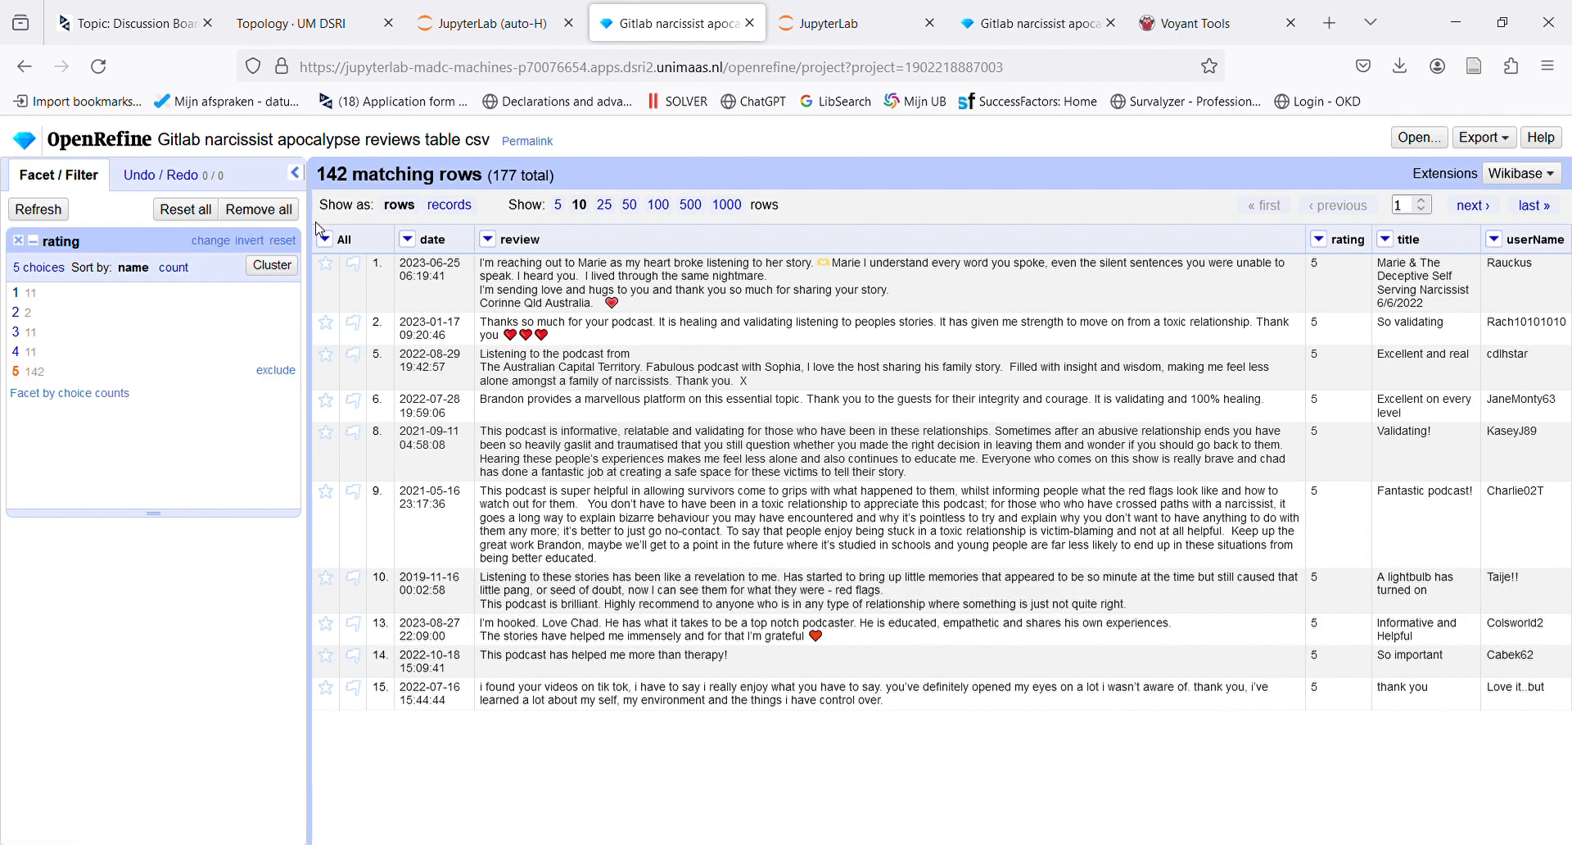
{"action": "left_click", "coordinate": [691, 206]}
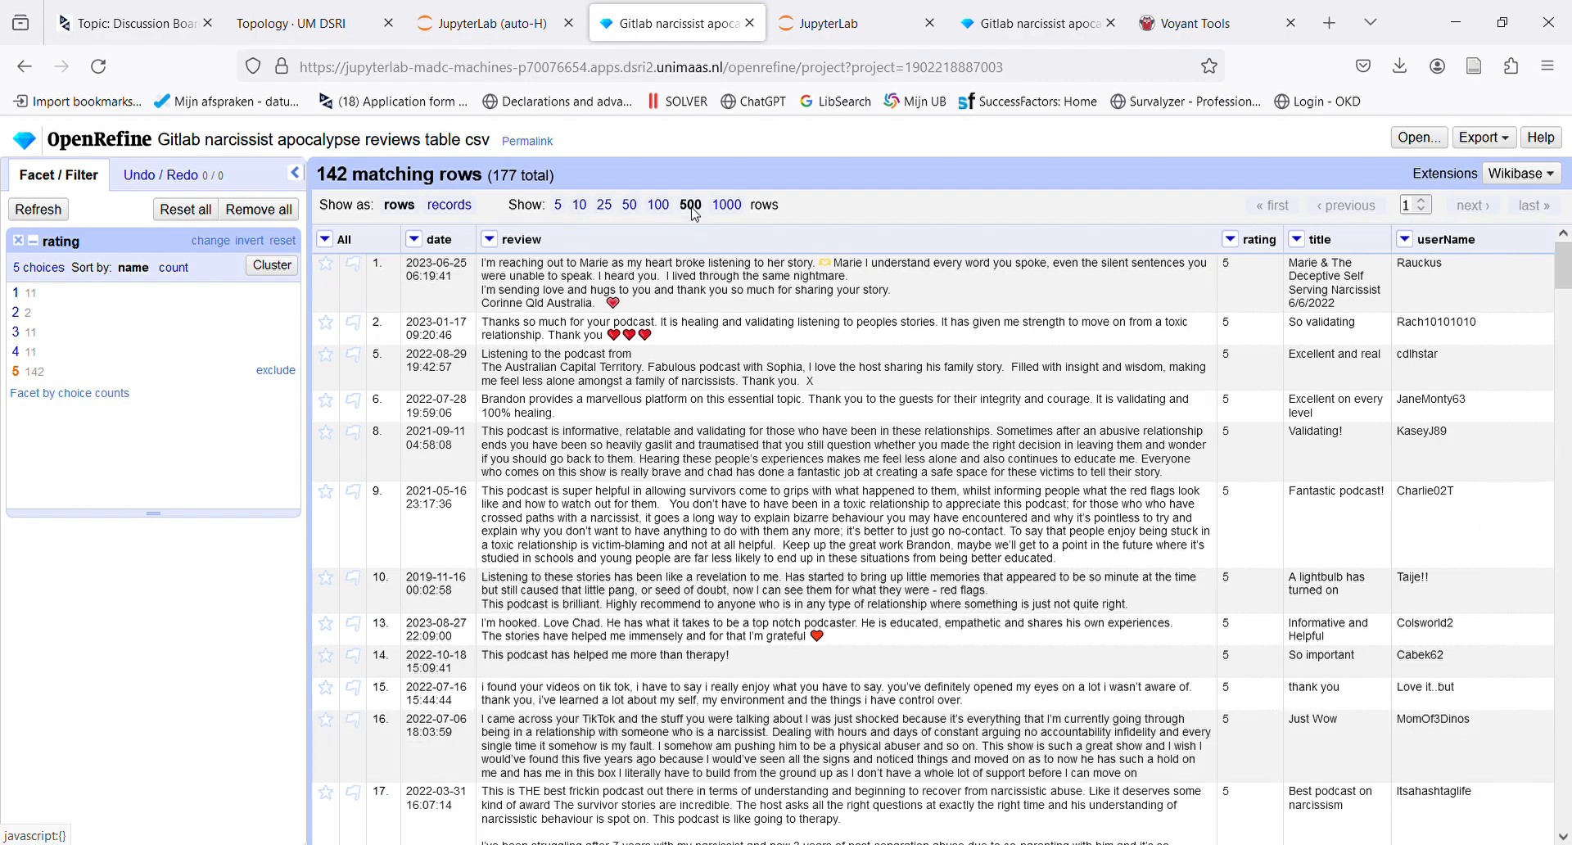
{"action": "mouse_move", "coordinate": [1563, 267]}
{"action": "left_mouse_down"}
{"action": "mouse_move", "coordinate": [1565, 806]}
{"action": "mouse_move", "coordinate": [1565, 262]}
{"action": "left_mouse_up"}
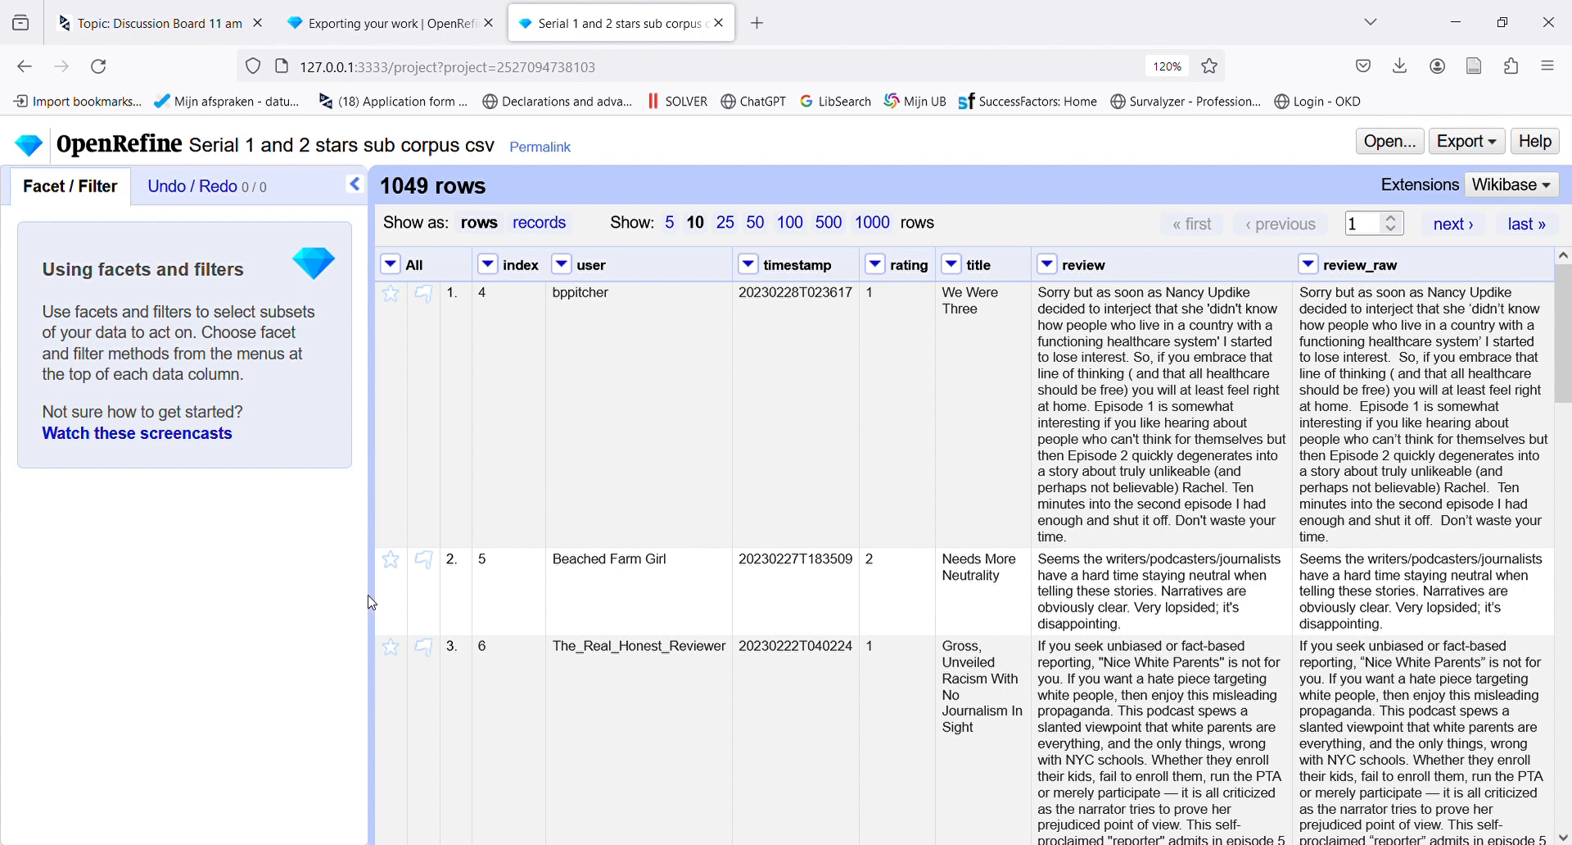
Filter the review column by the first name of the woman criticised in the first review.
{"action": "left_click", "coordinate": [1050, 270]}
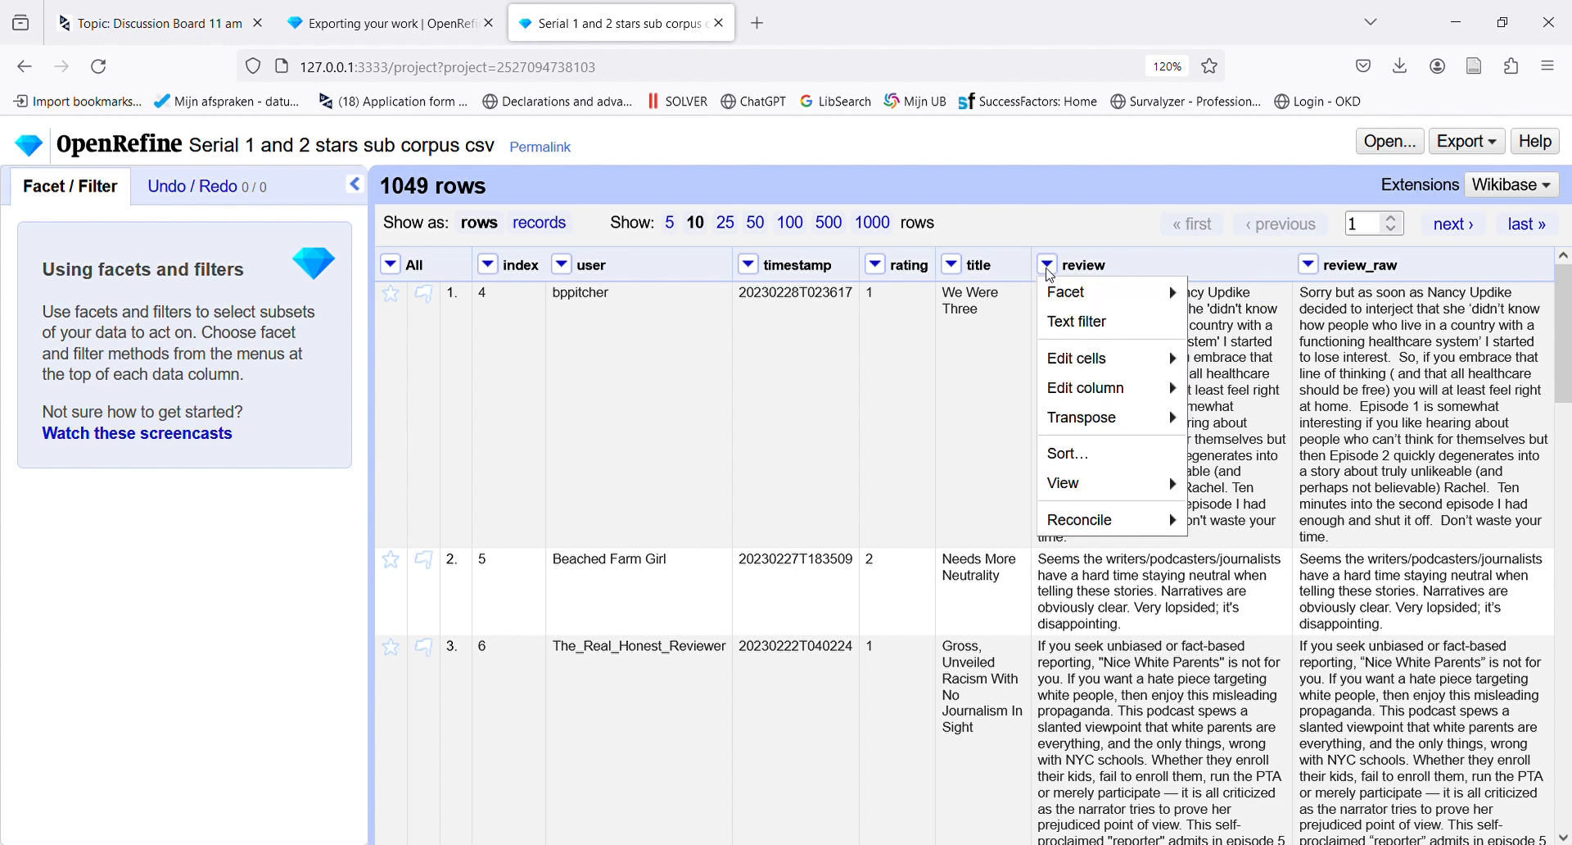
{"action": "left_click", "coordinate": [1081, 324]}
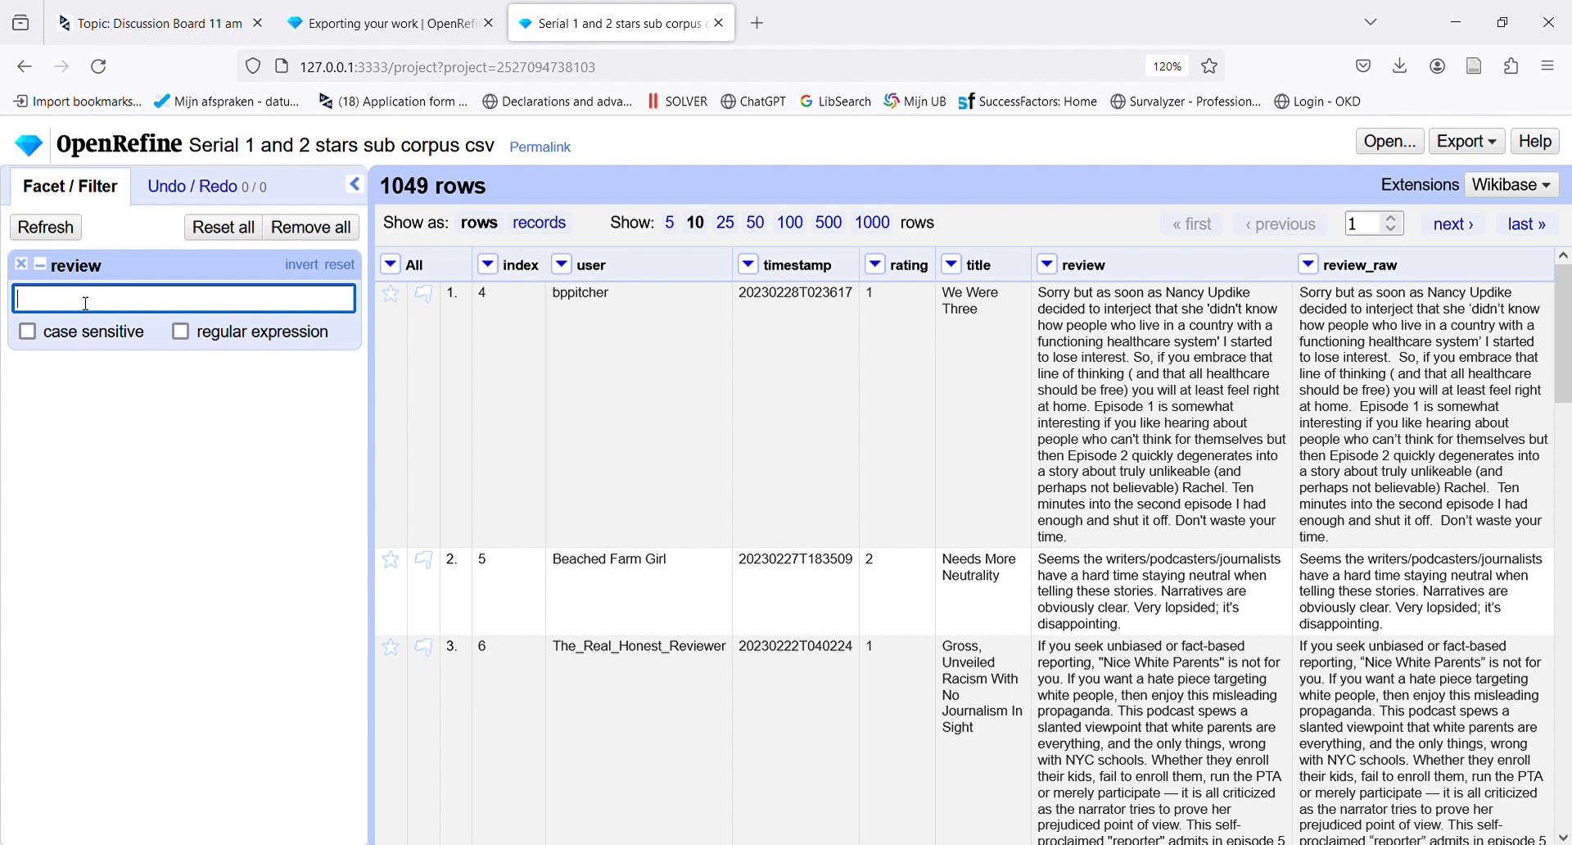
{"action": "type", "text": "Rachel"}
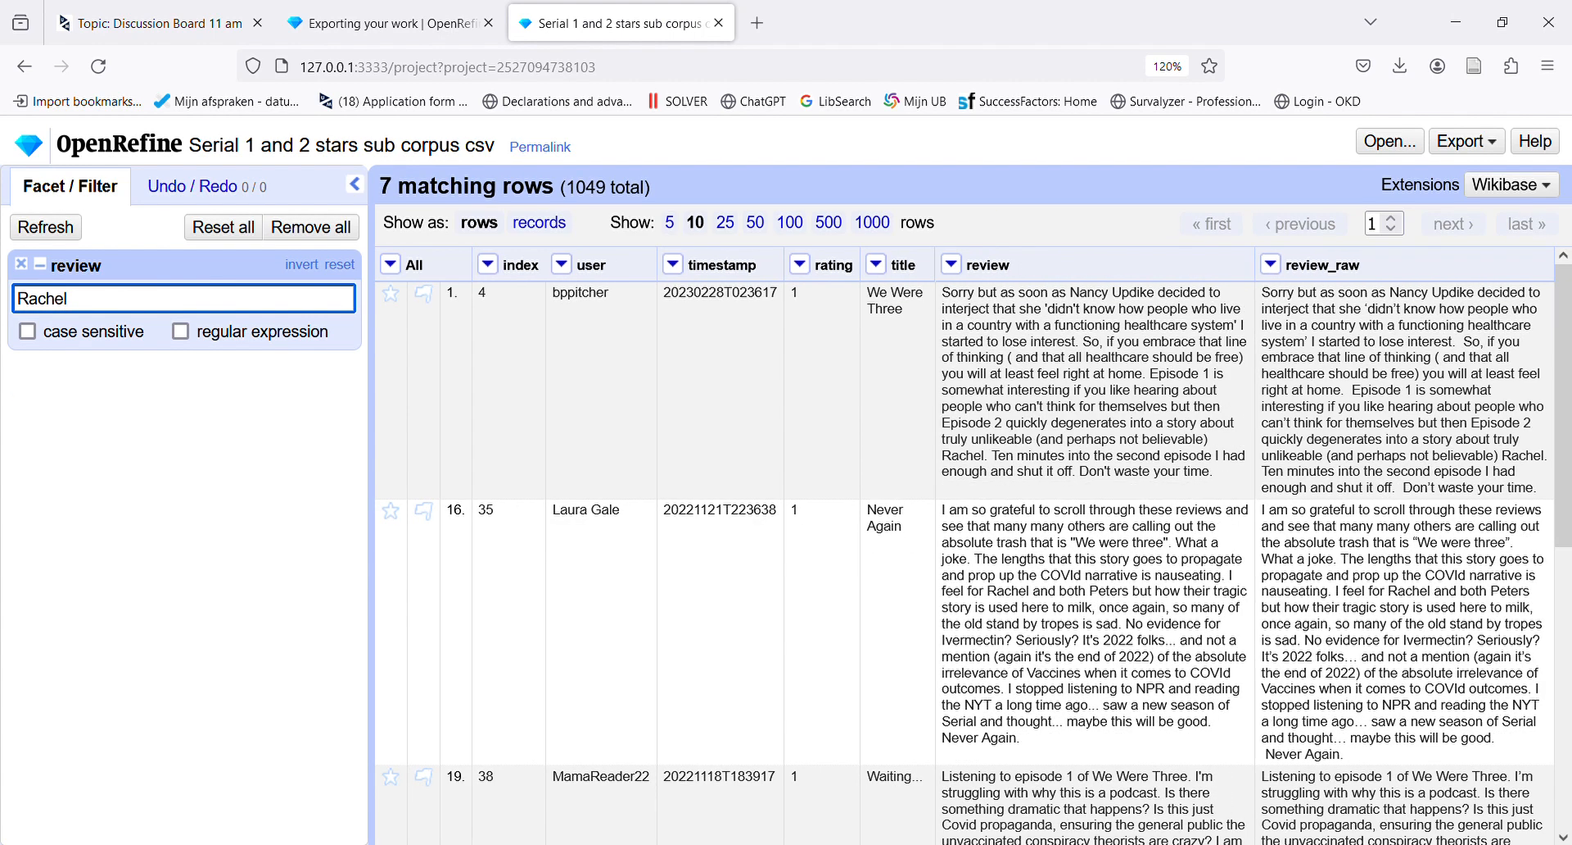
{"action": "left_click", "coordinate": [121, 409]}
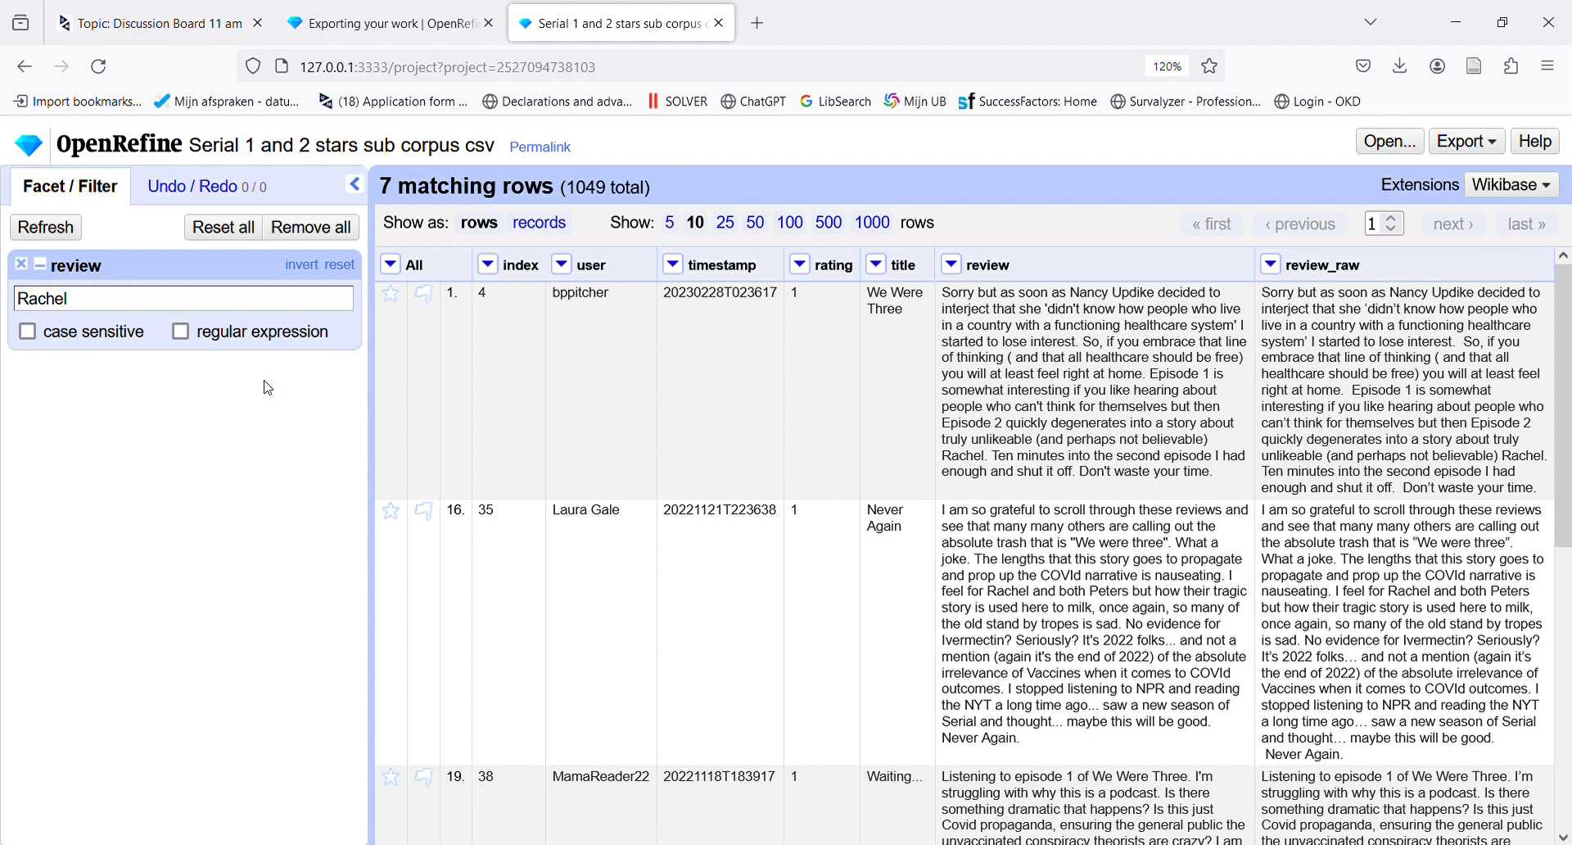
{"action": "left_click", "coordinate": [219, 308]}
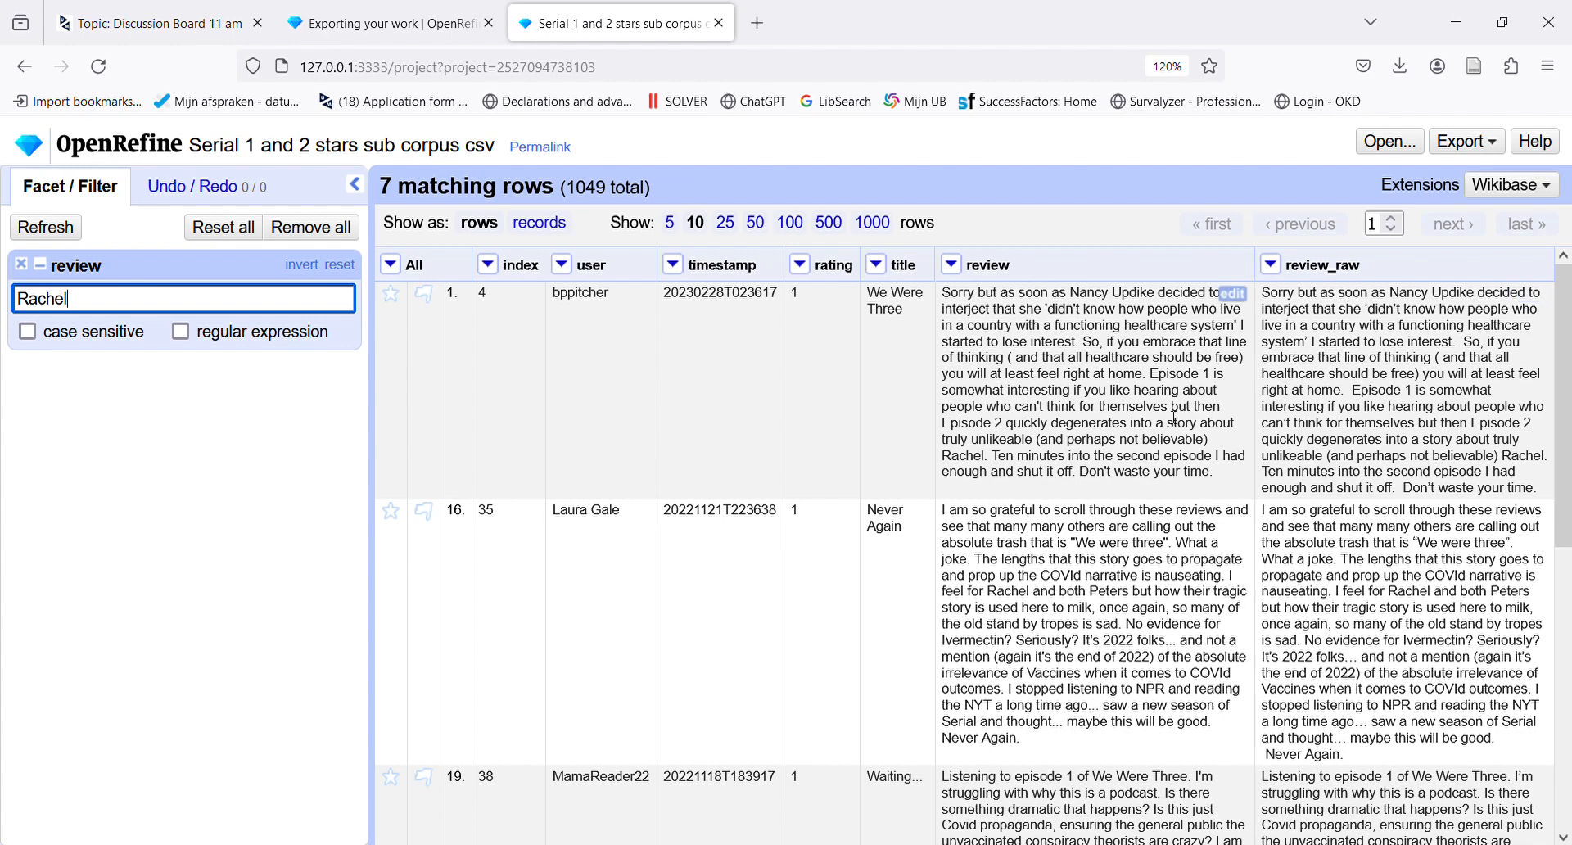
Read through the filtered reviews and highlight one mention of the filtered name in the final matching review.
{"action": "scroll", "coordinate": [1538, 459], "scroll_direction": "down", "scroll_amount": 4}
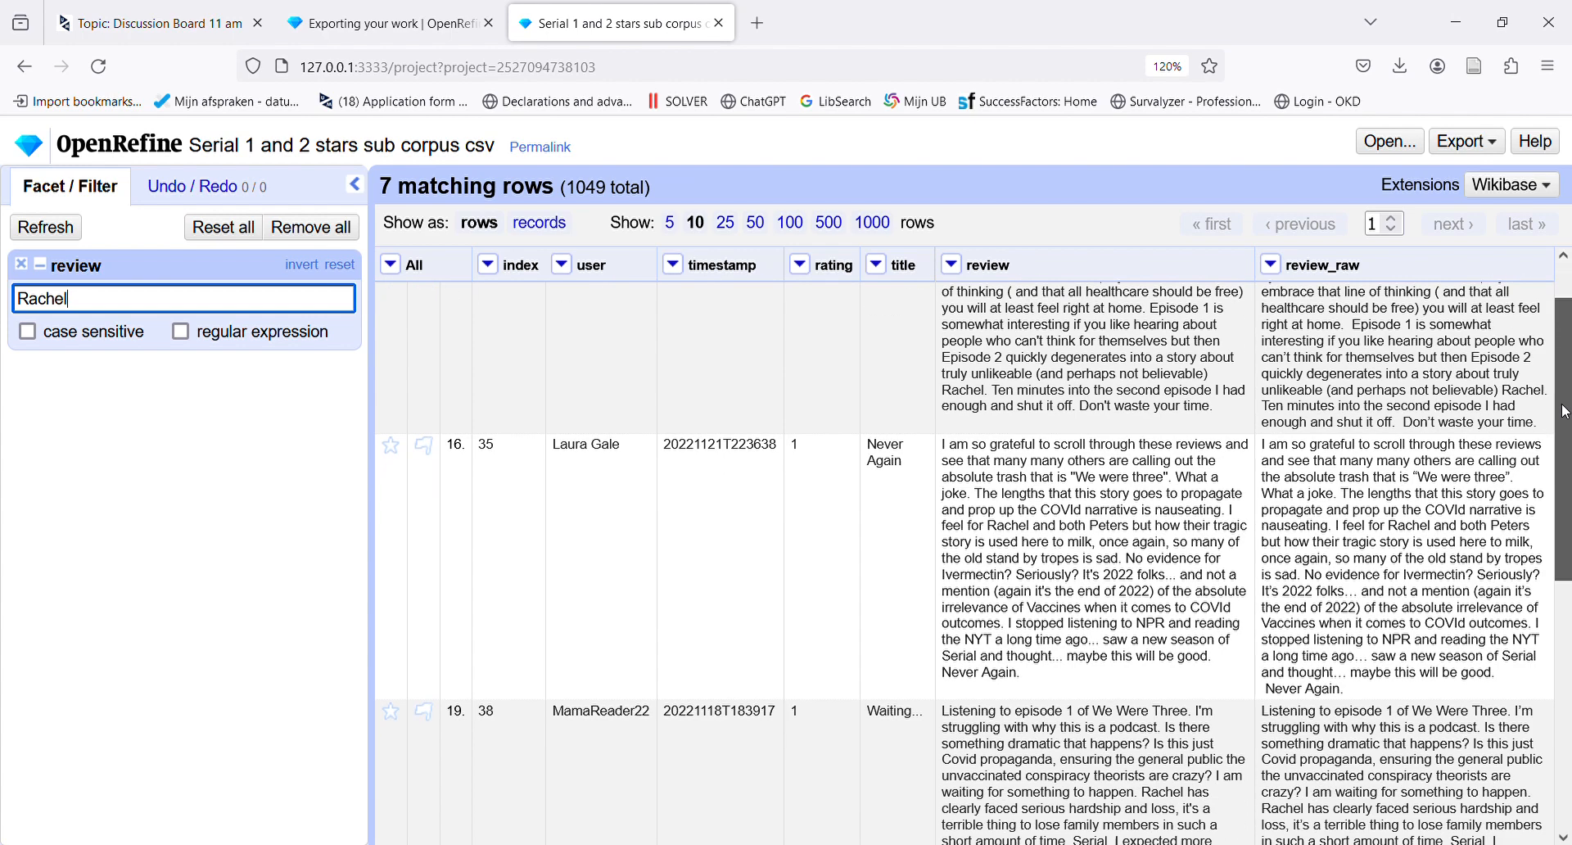
{"action": "scroll", "coordinate": [1537, 556], "scroll_direction": "down", "scroll_amount": 3}
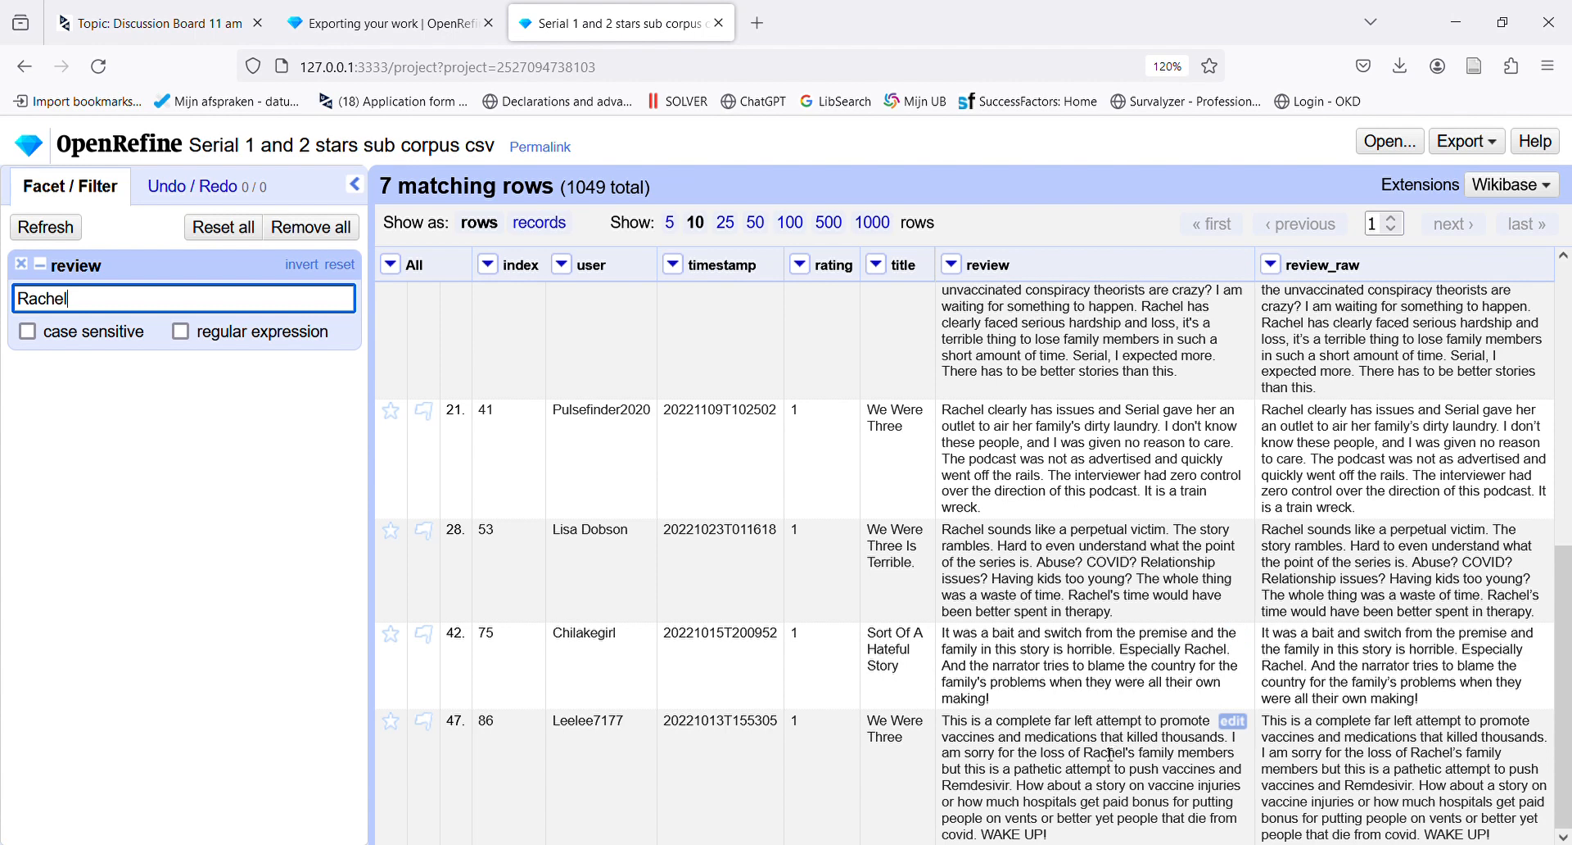
{"action": "left_click_drag", "start_coordinate": [1085, 757], "coordinate": [1185, 761]}
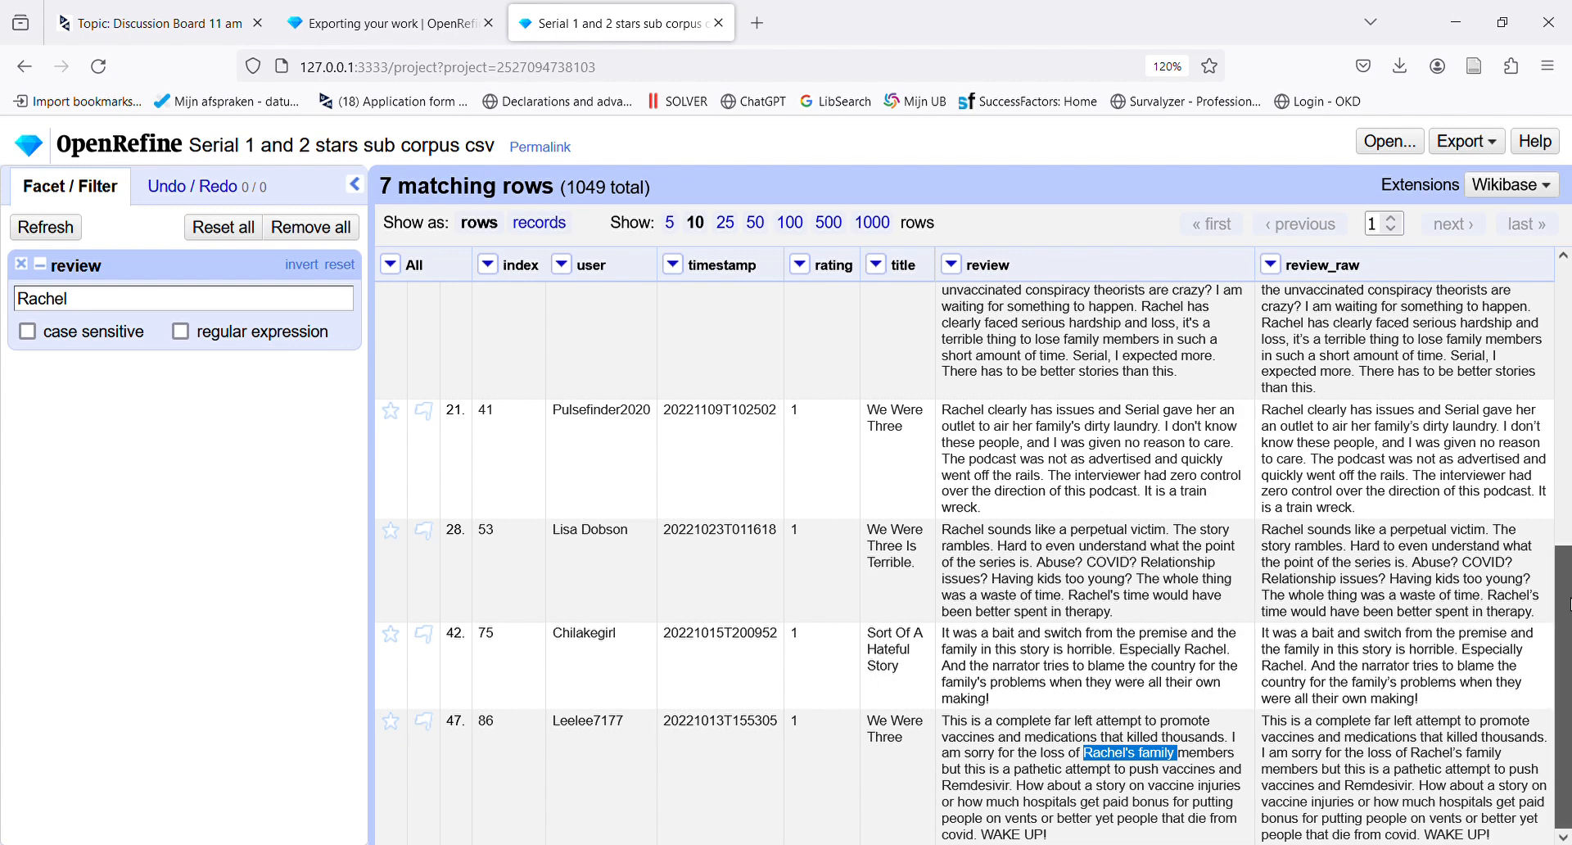
{"action": "scroll", "coordinate": [1565, 475], "scroll_direction": "up", "scroll_amount": 3}
{"action": "left_click_drag", "start_coordinate": [1568, 471], "coordinate": [1569, 303]}
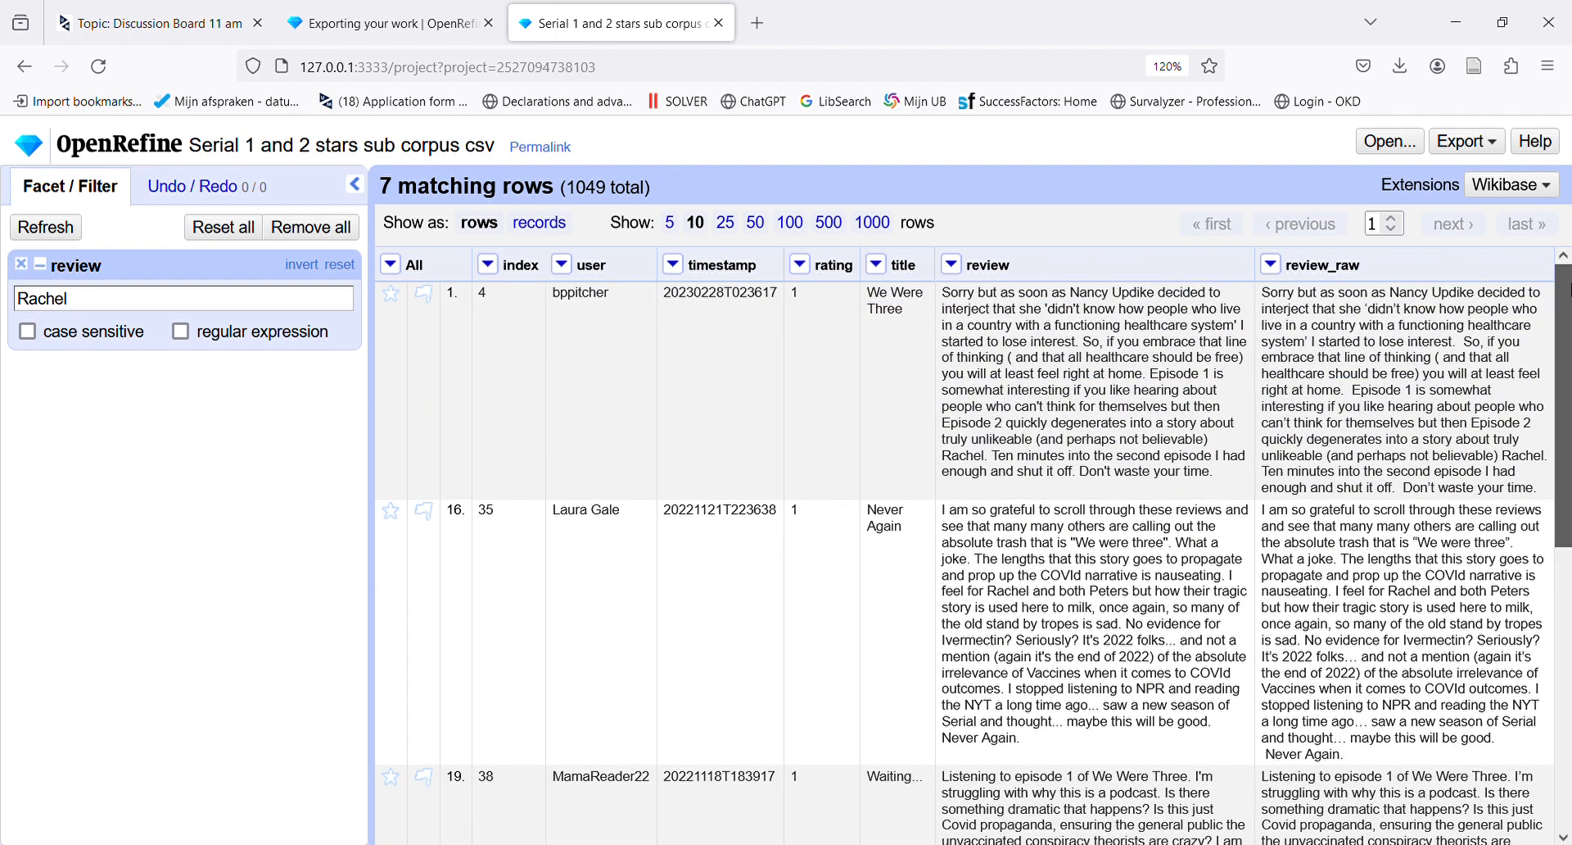
{"action": "left_click_drag", "start_coordinate": [1570, 310], "coordinate": [1534, 617]}
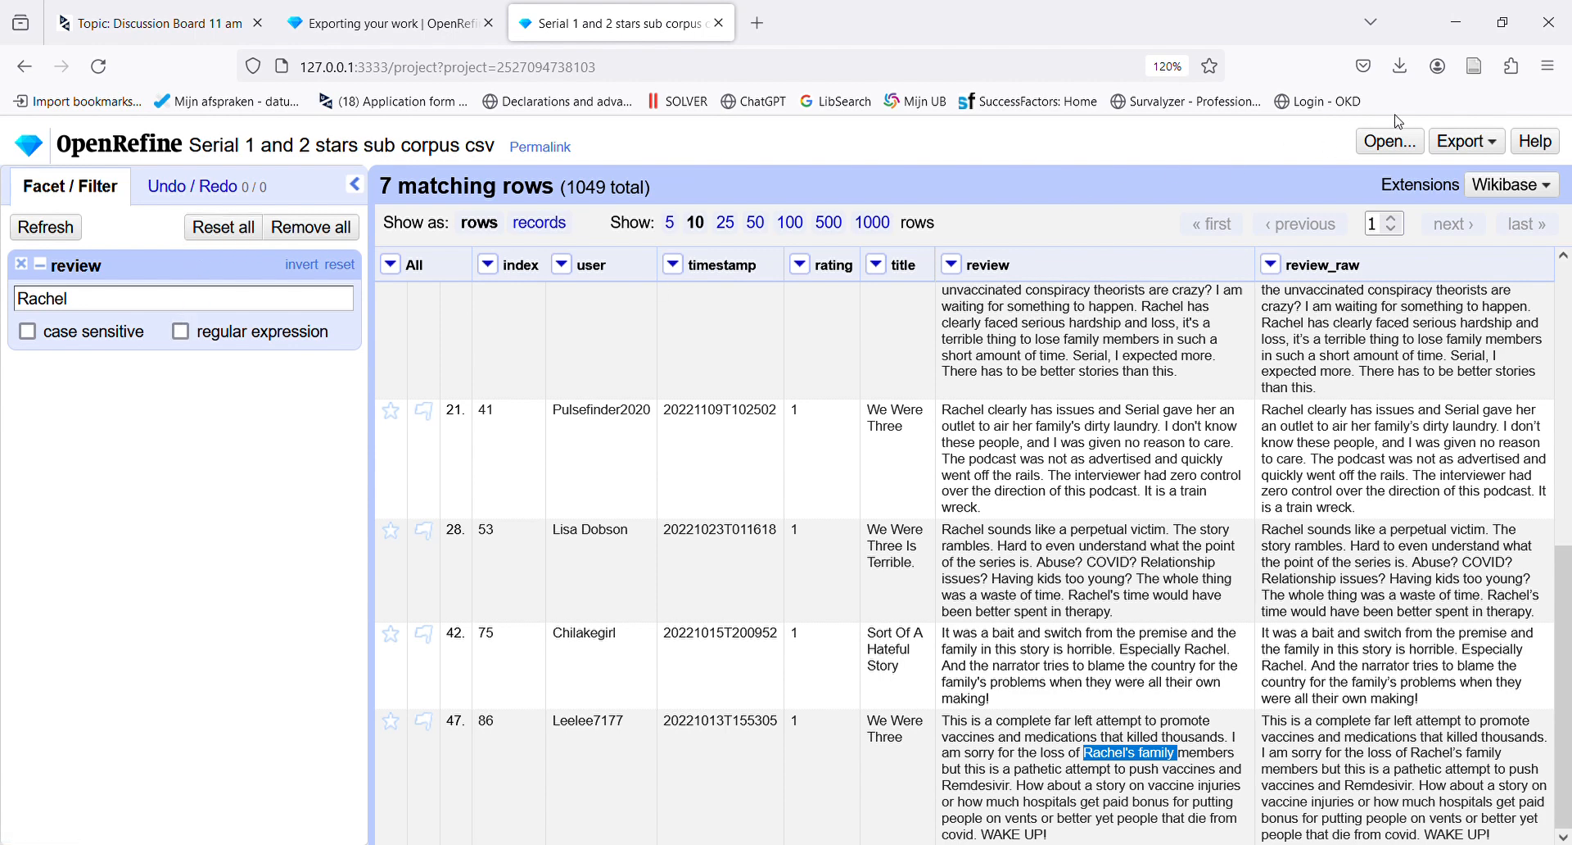
Check the available export formats for the name-filtered reviews and remove the review column's text filter.
{"action": "left_click", "coordinate": [1455, 147]}
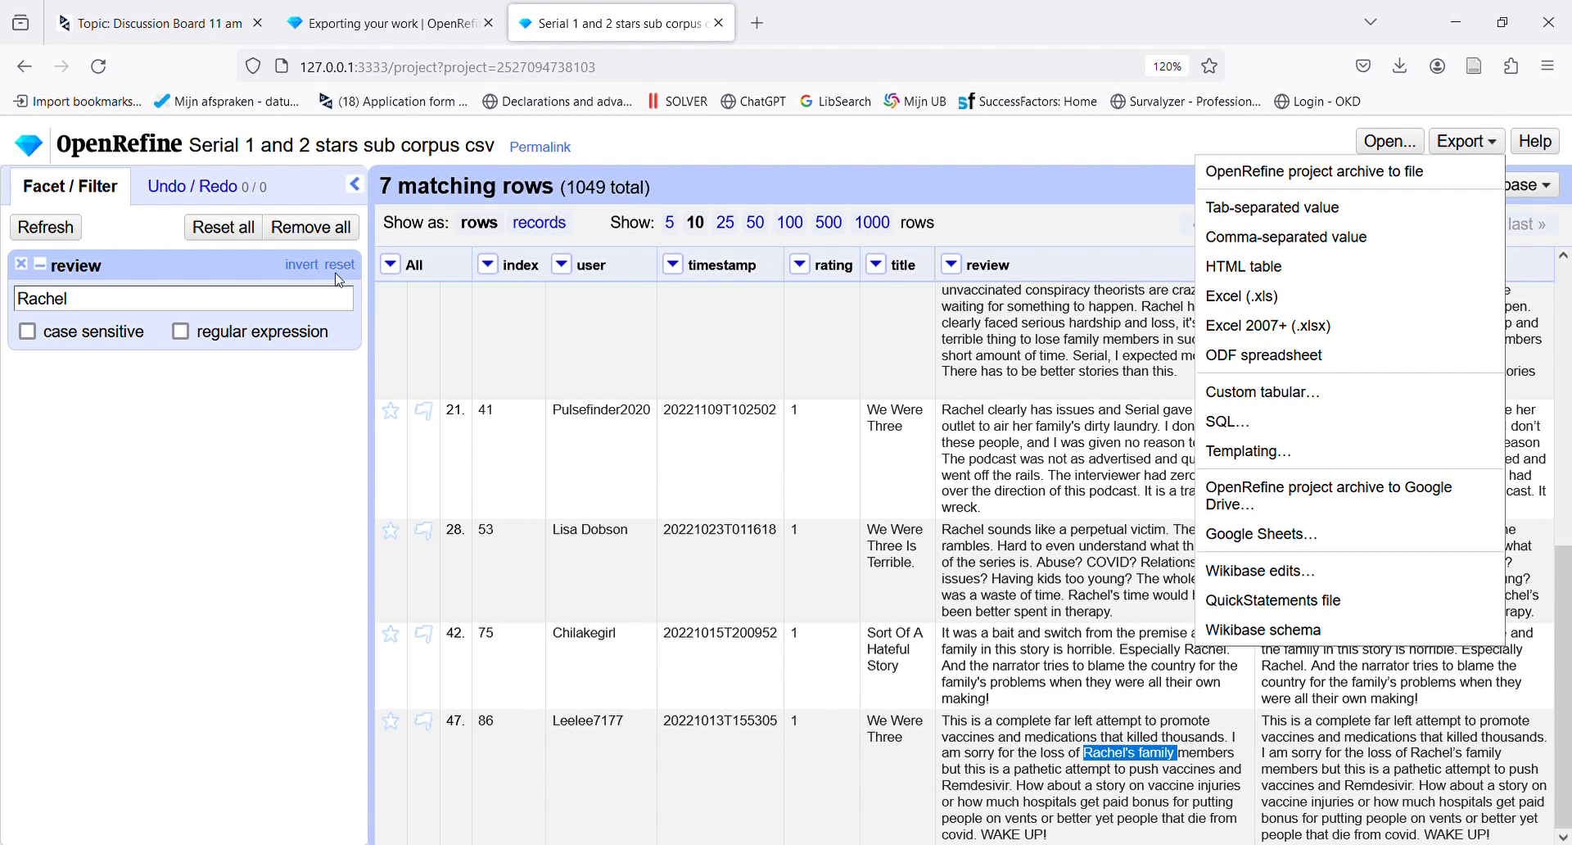
{"action": "left_click", "coordinate": [319, 237]}
{"action": "left_click", "coordinate": [320, 237]}
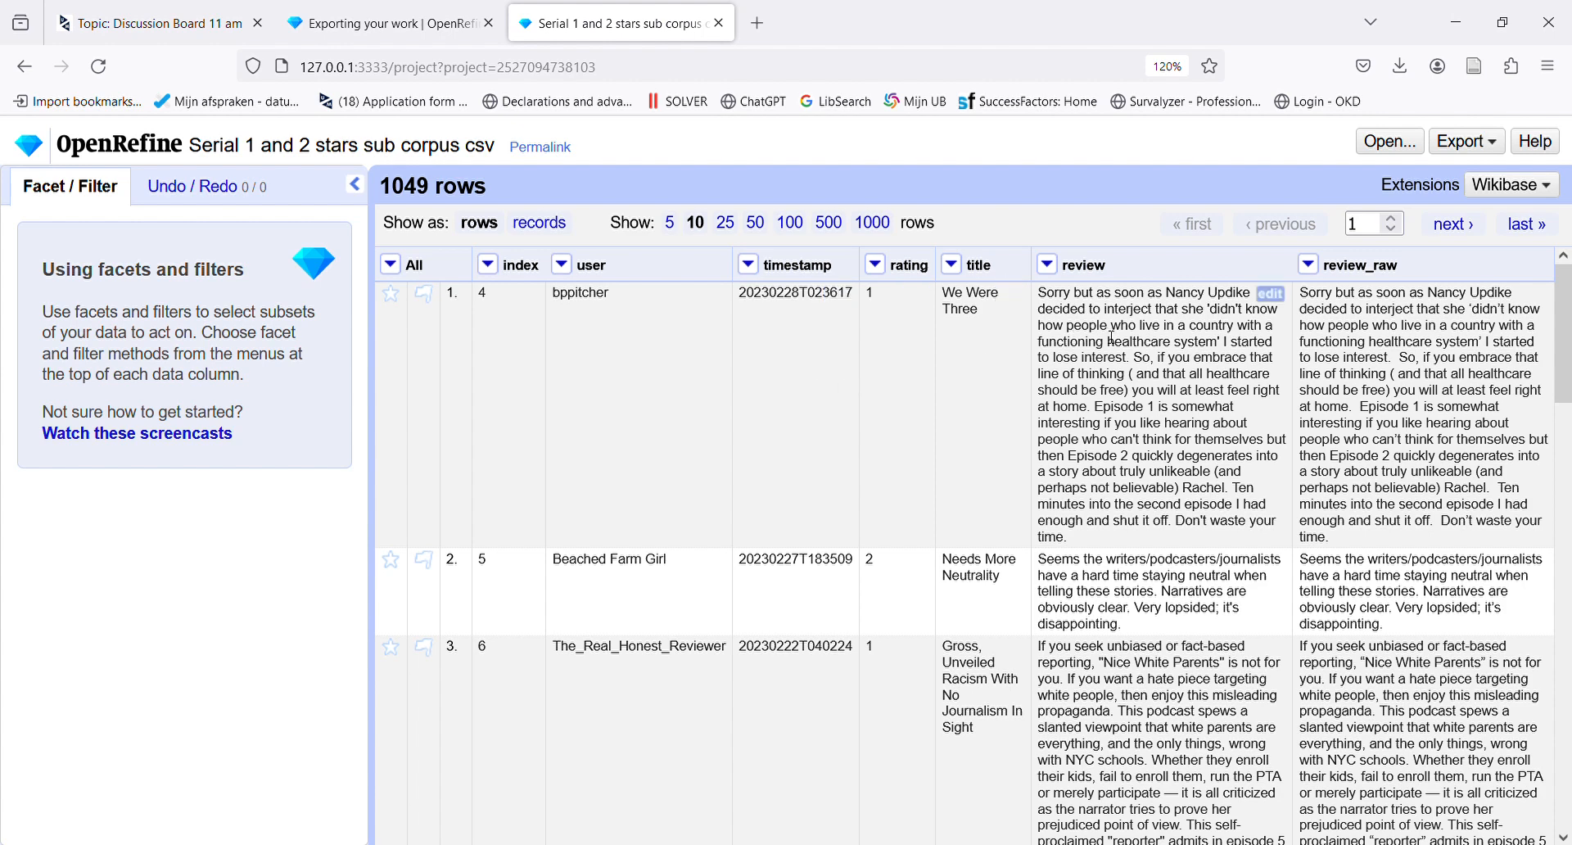
Filter the title column by the text "Journalism" and highlight the word in one of the matching titles.
{"action": "left_click", "coordinate": [951, 264]}
{"action": "left_click", "coordinate": [966, 327]}
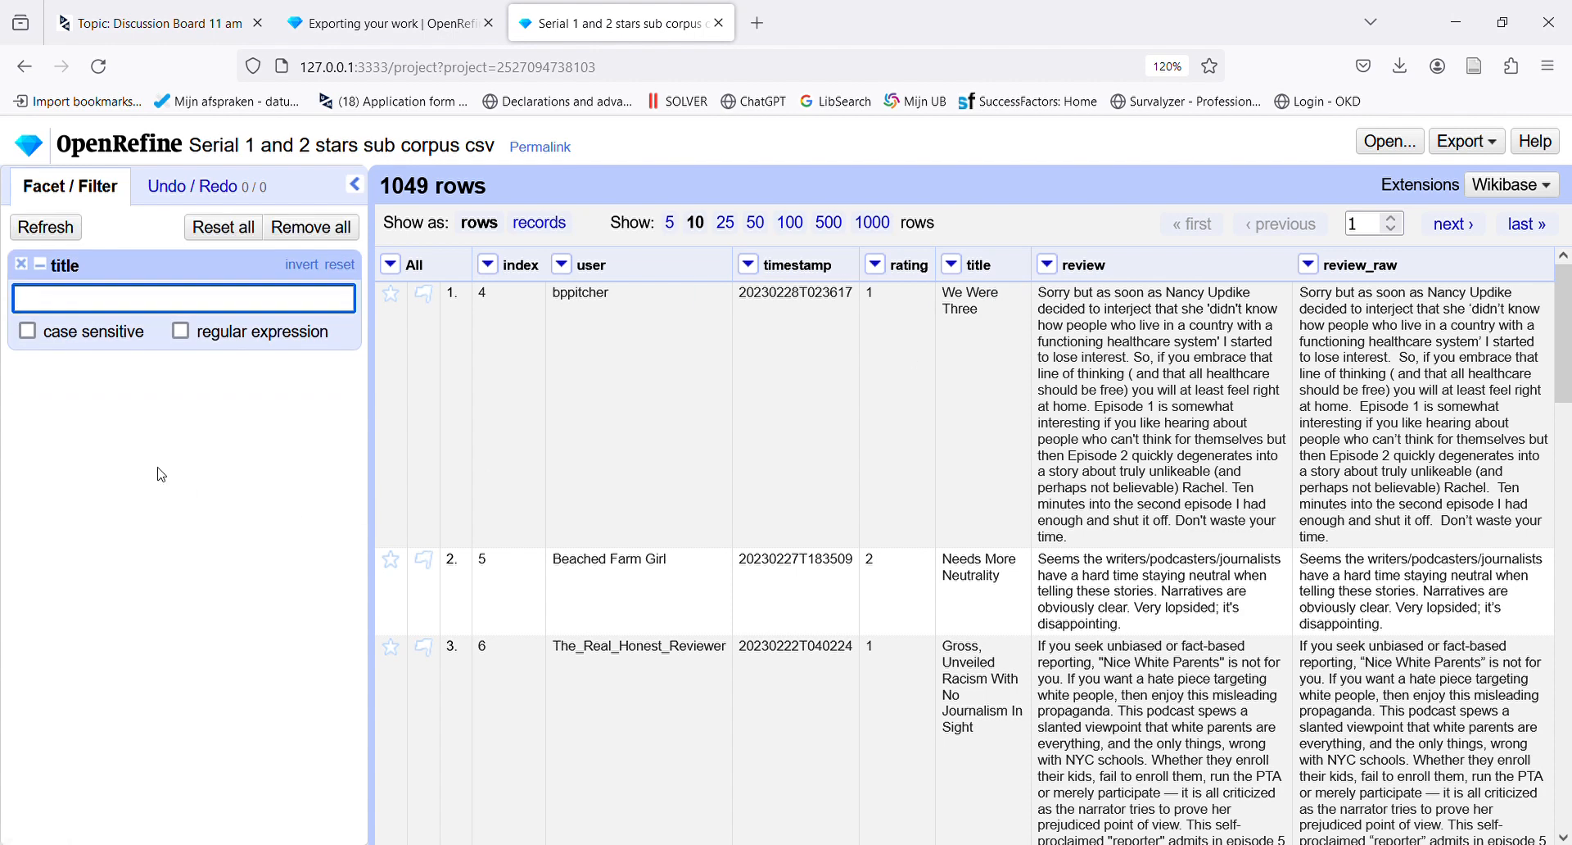
{"action": "type", "text": "Journ"}
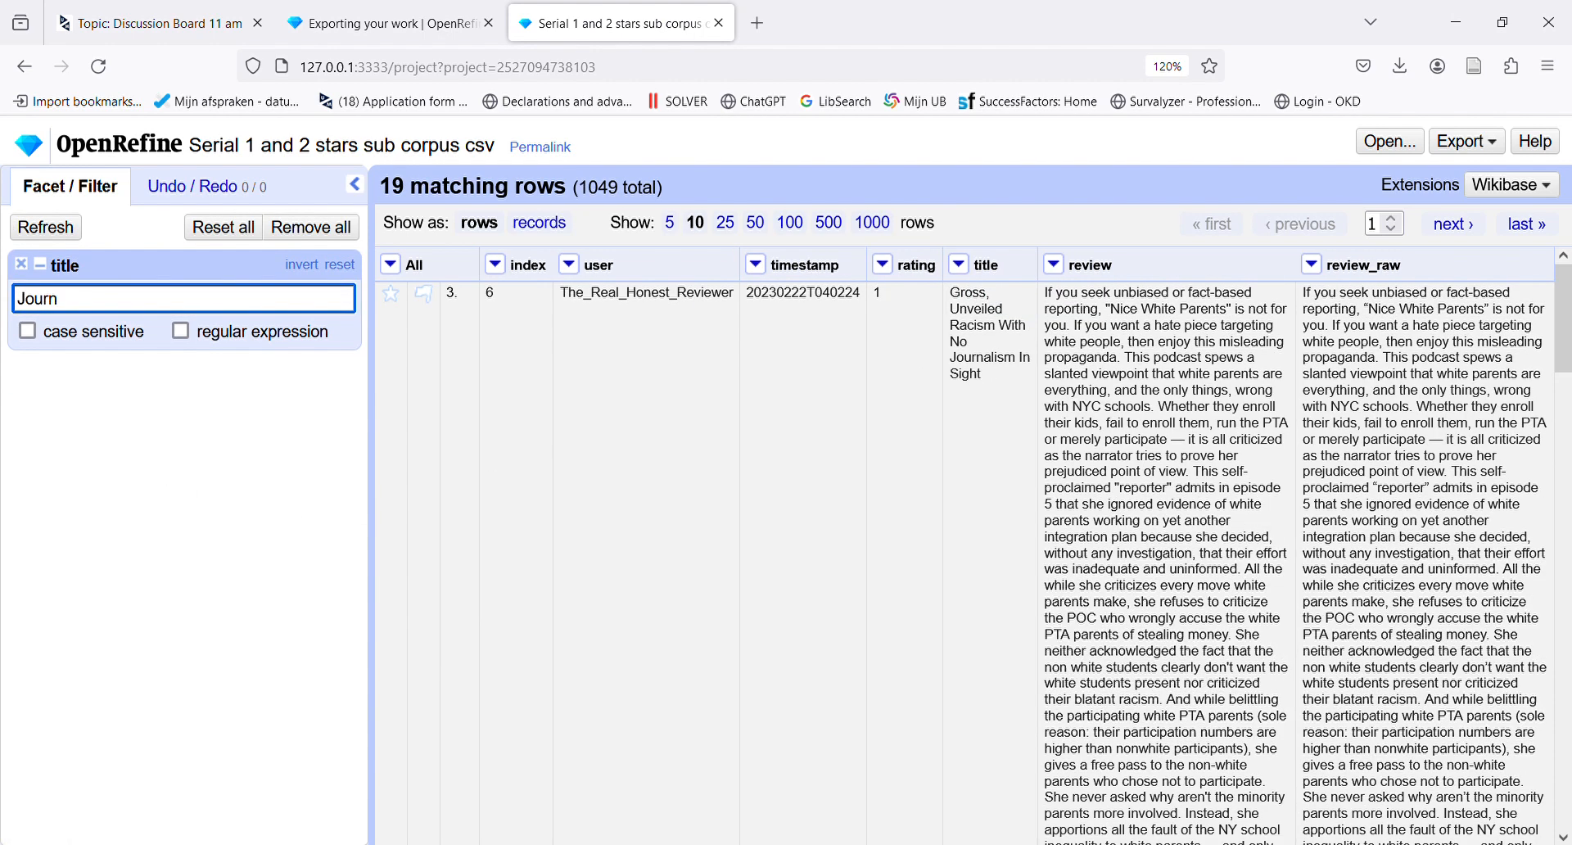
{"action": "type", "text": "alism"}
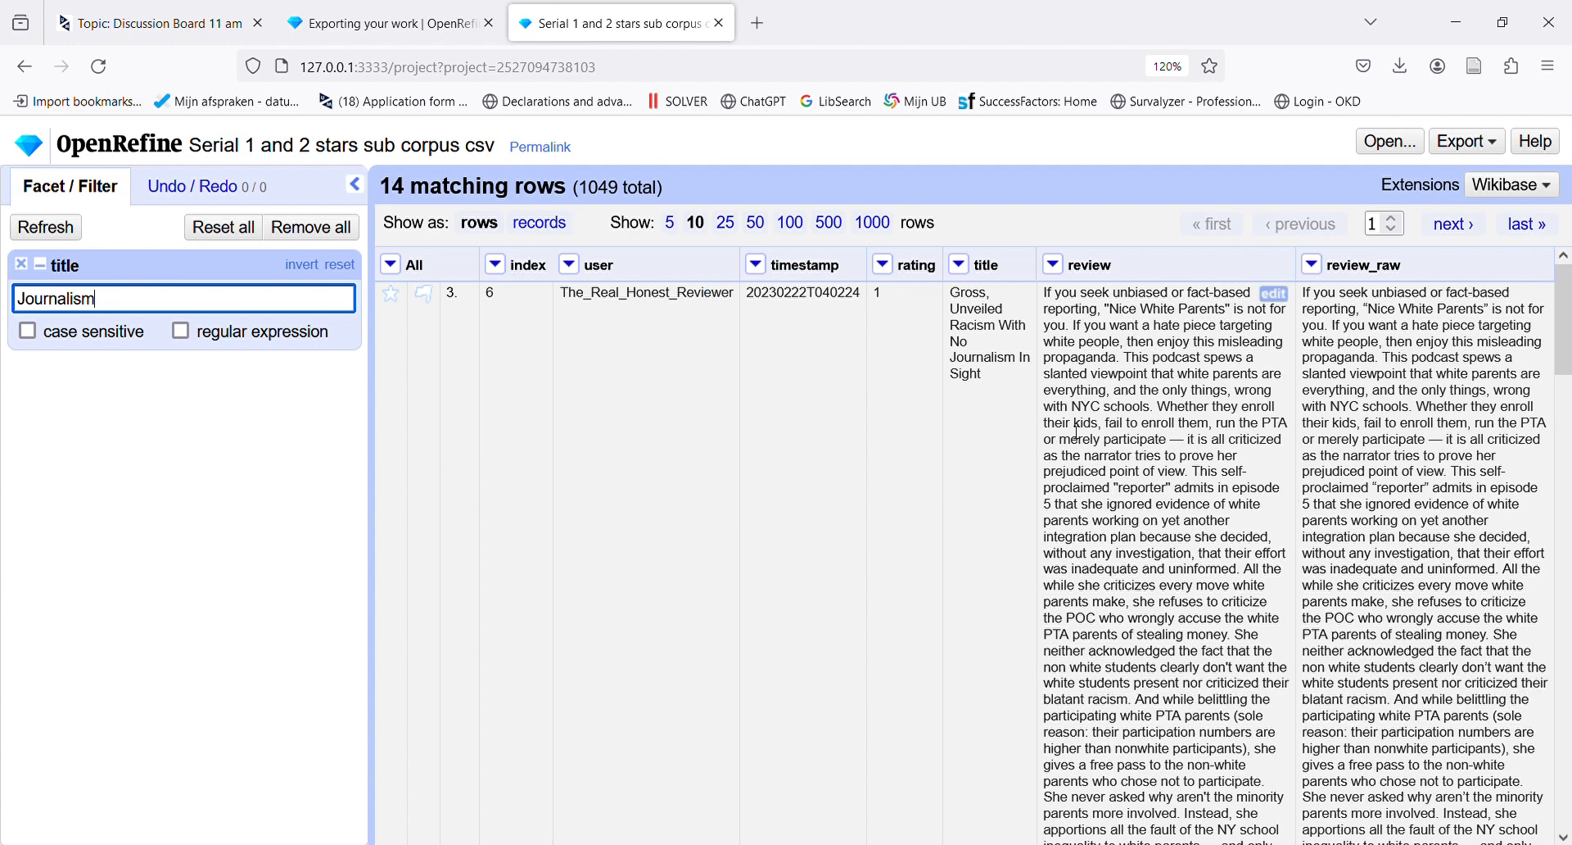
{"action": "left_click", "coordinate": [1565, 413]}
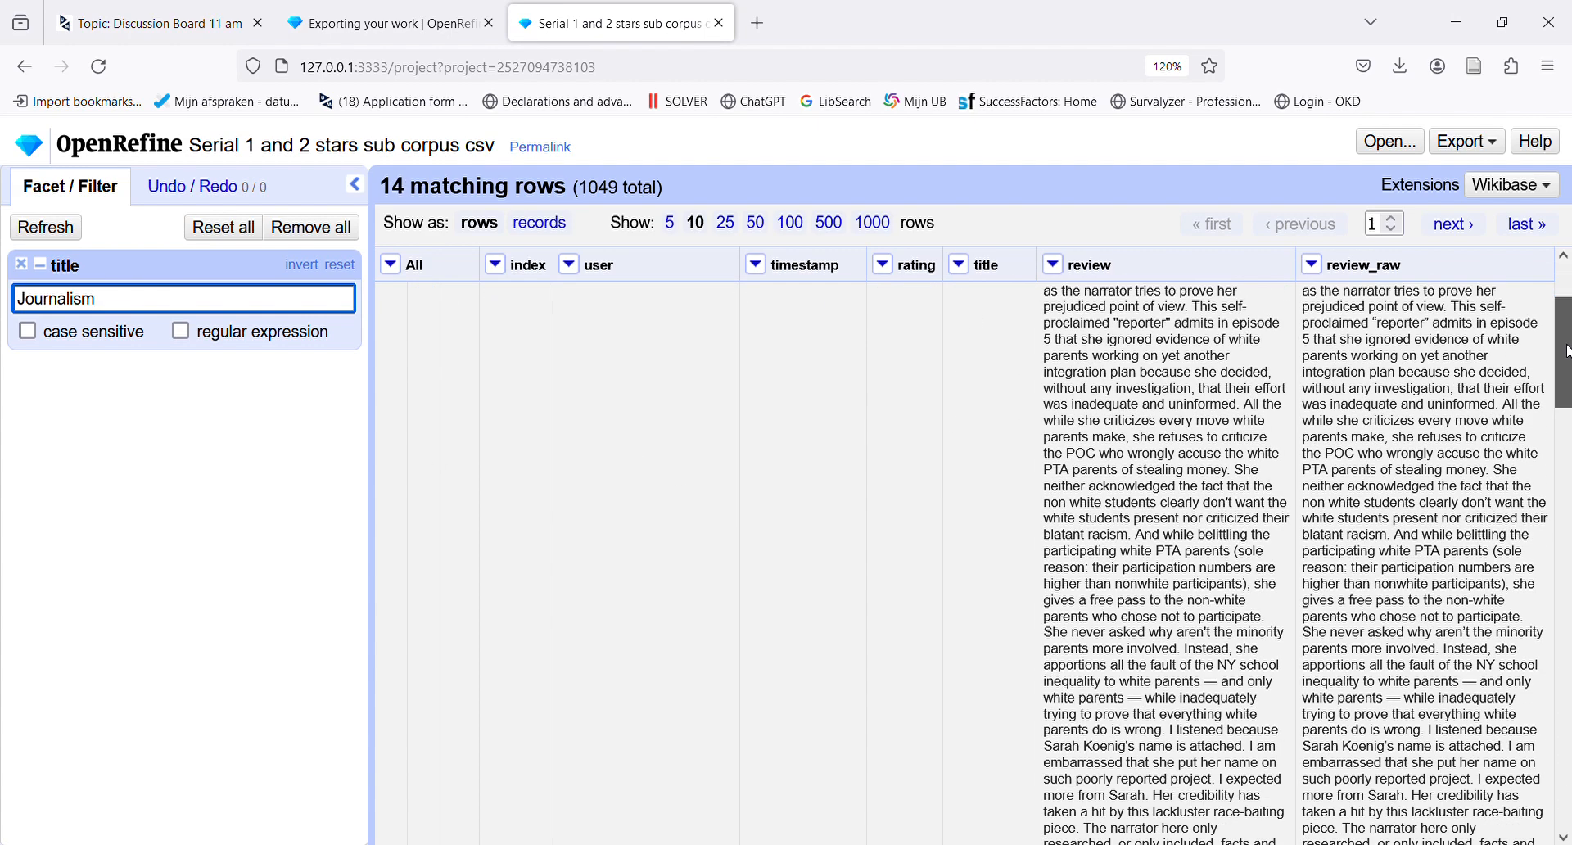
{"action": "left_click_drag", "start_coordinate": [1565, 414], "coordinate": [1565, 489]}
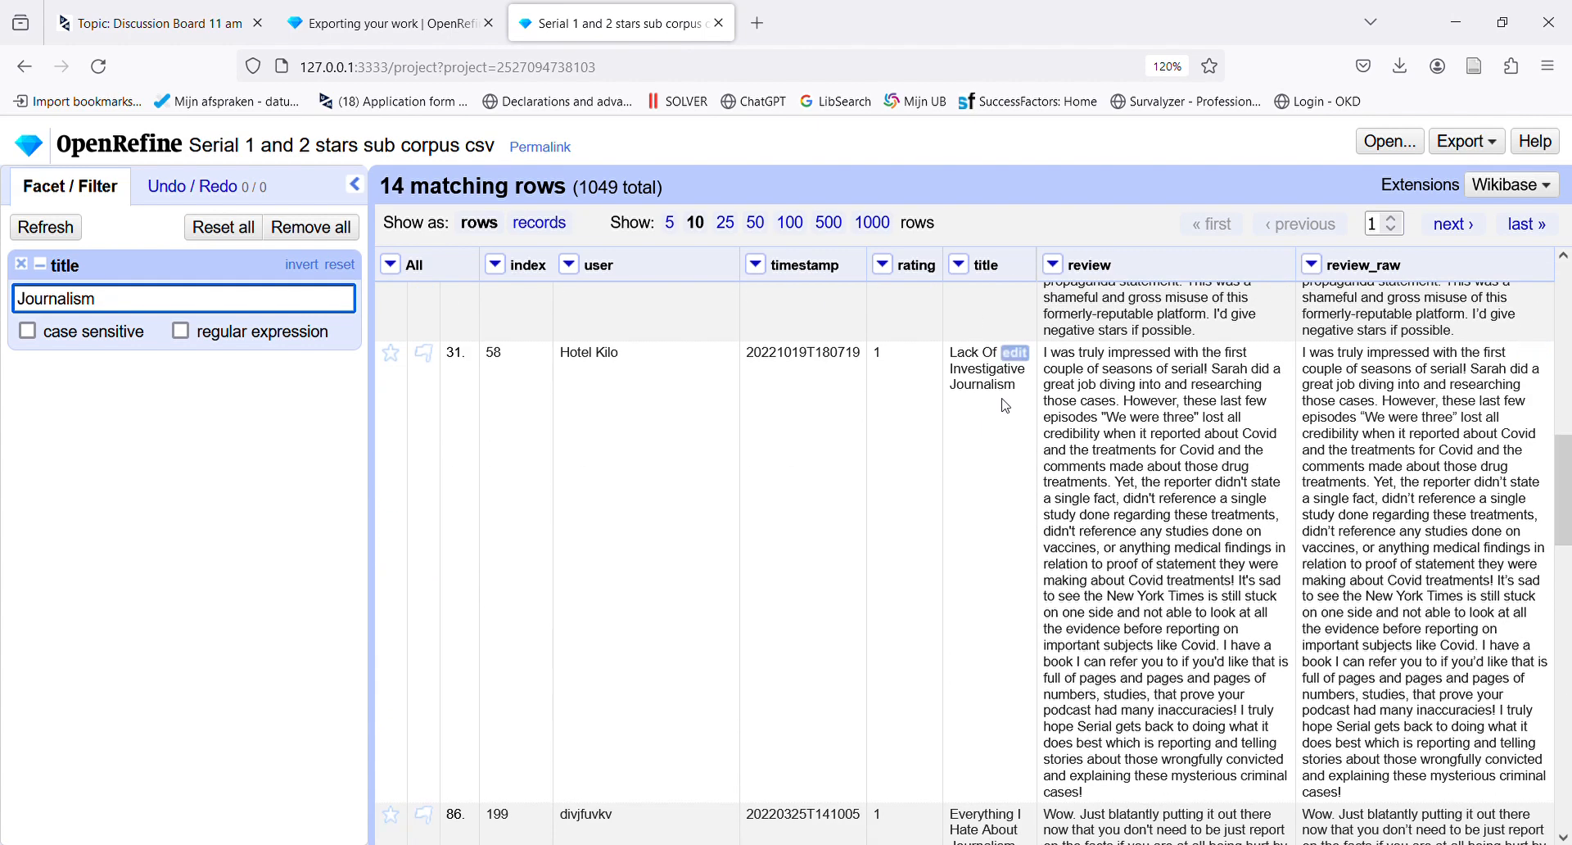
{"action": "left_click_drag", "start_coordinate": [1020, 396], "coordinate": [951, 404]}
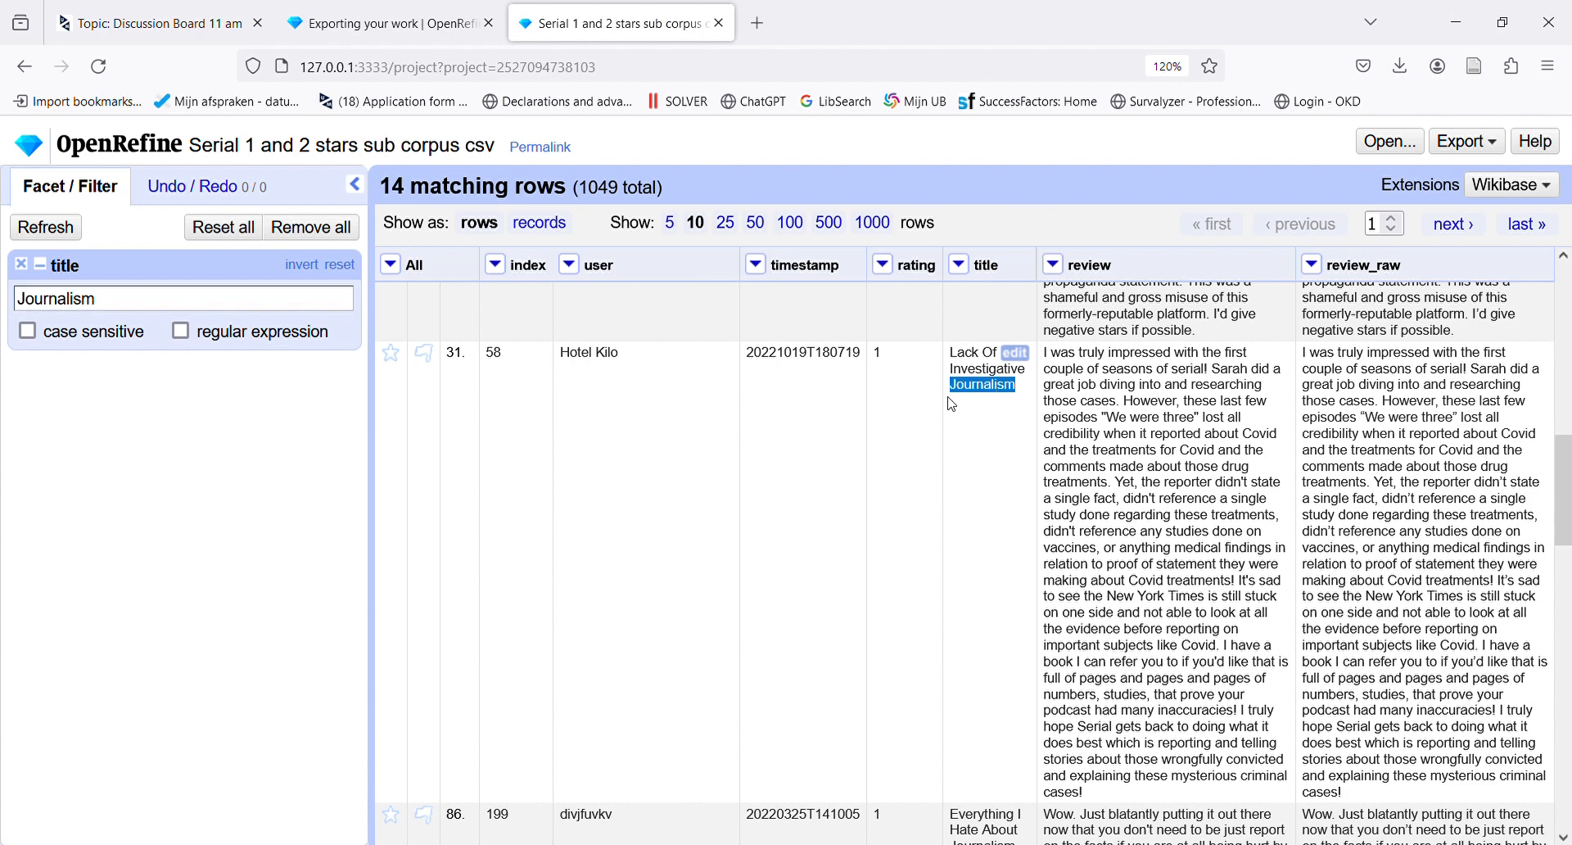
Look over the export formats for the filtered titles and remove the text filter from the title column.
{"action": "left_click", "coordinate": [1453, 148]}
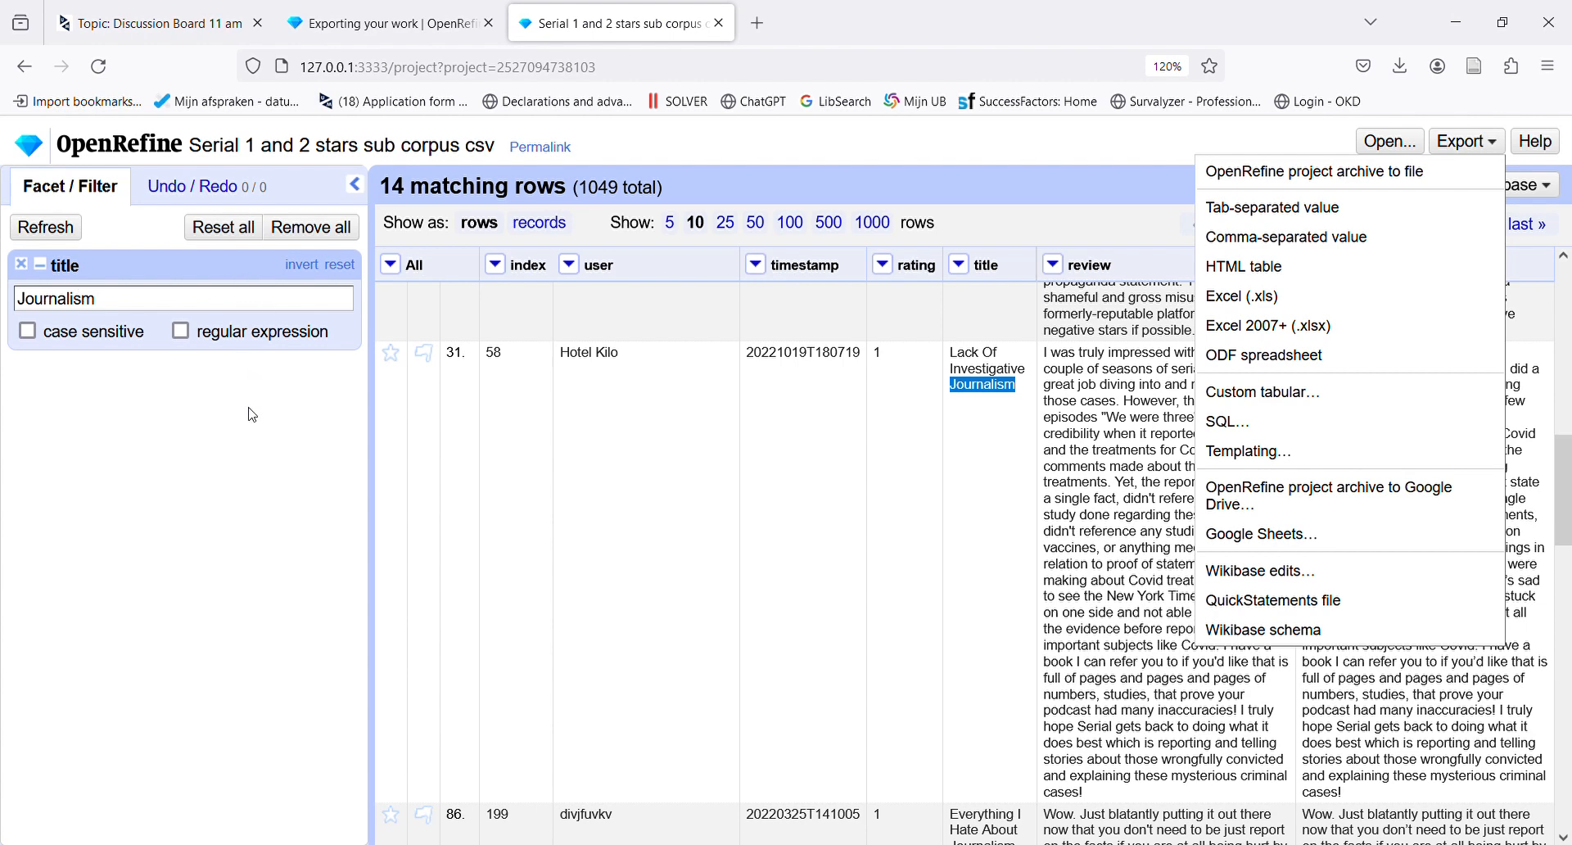
{"action": "left_click", "coordinate": [23, 270]}
{"action": "left_click", "coordinate": [22, 266]}
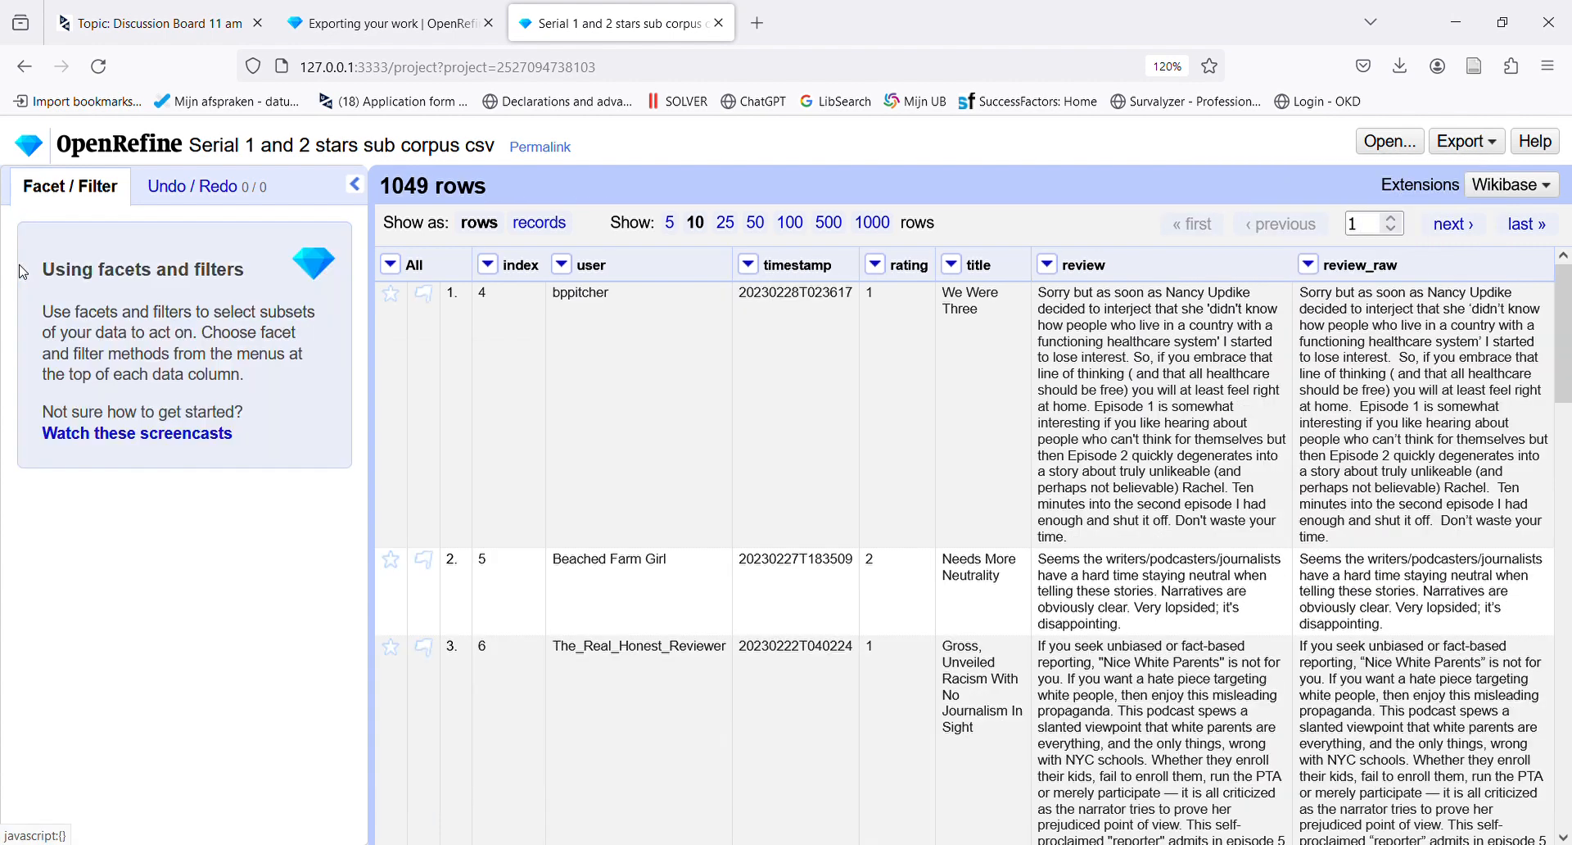
Add a text facet on the rating column of the 1 and 2 stars sub corpus.
{"action": "left_click", "coordinate": [881, 273]}
{"action": "mouse_move", "coordinate": [904, 294]}
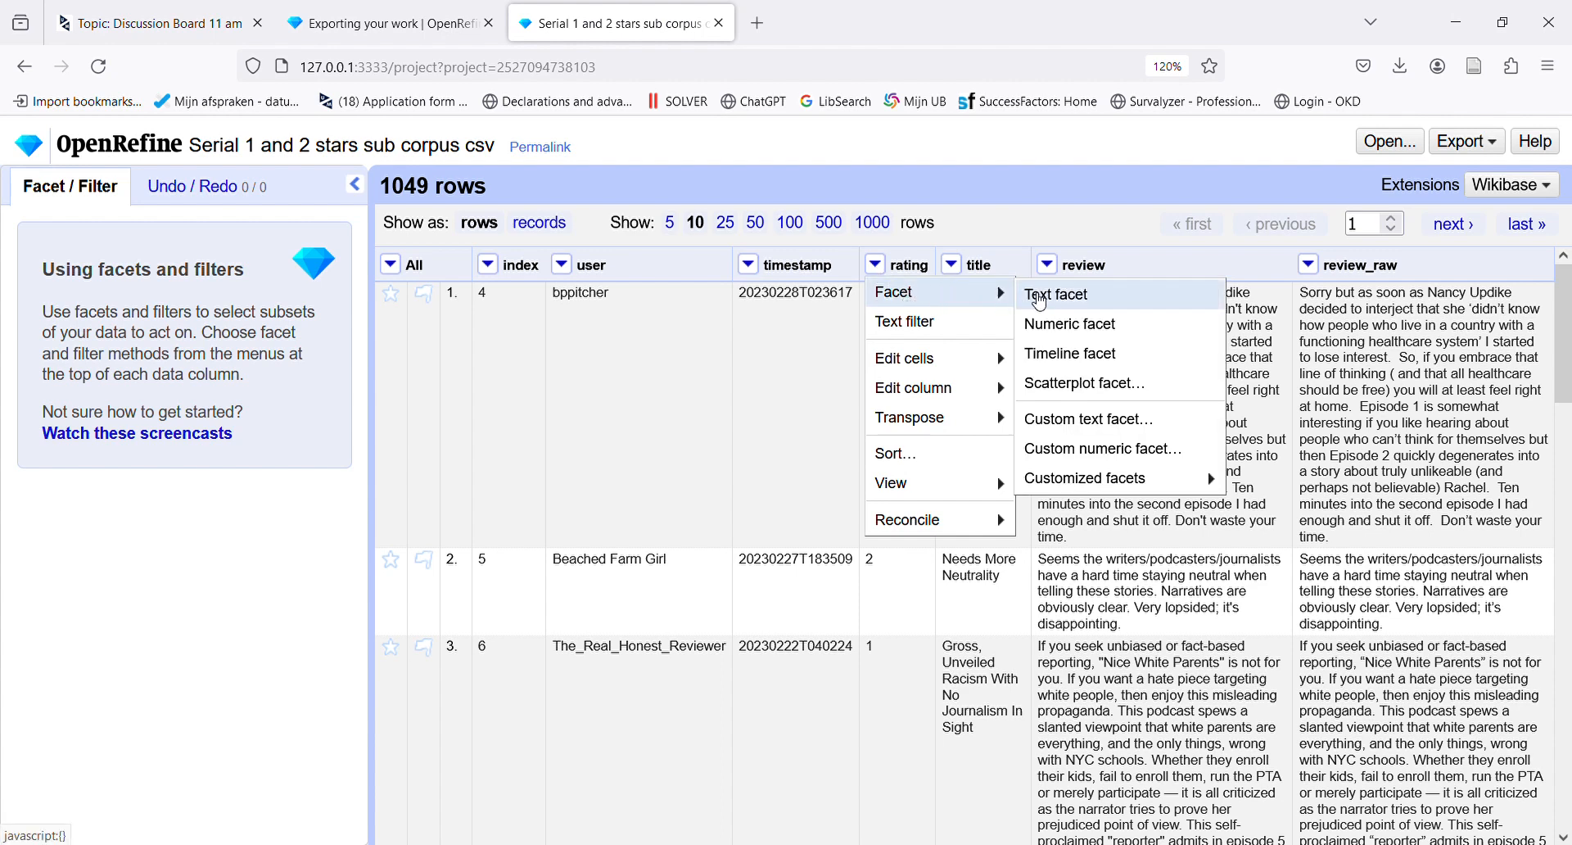
{"action": "left_click", "coordinate": [1041, 296]}
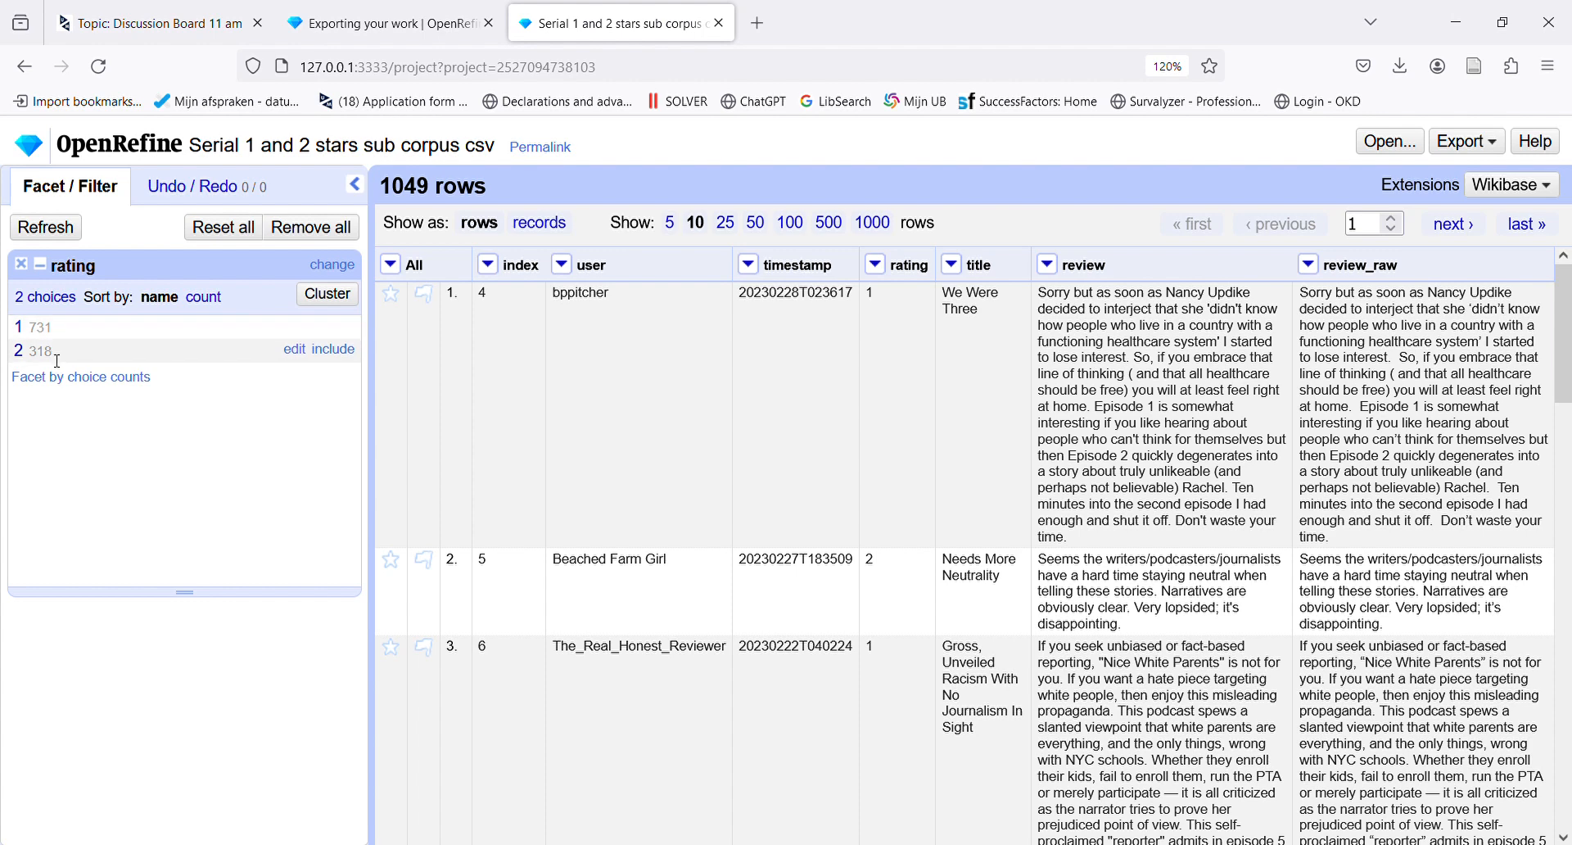
Restrict the table to reviews rated 1 and export them as Excel 2007+ (.xlsx).
{"action": "left_click", "coordinate": [19, 328]}
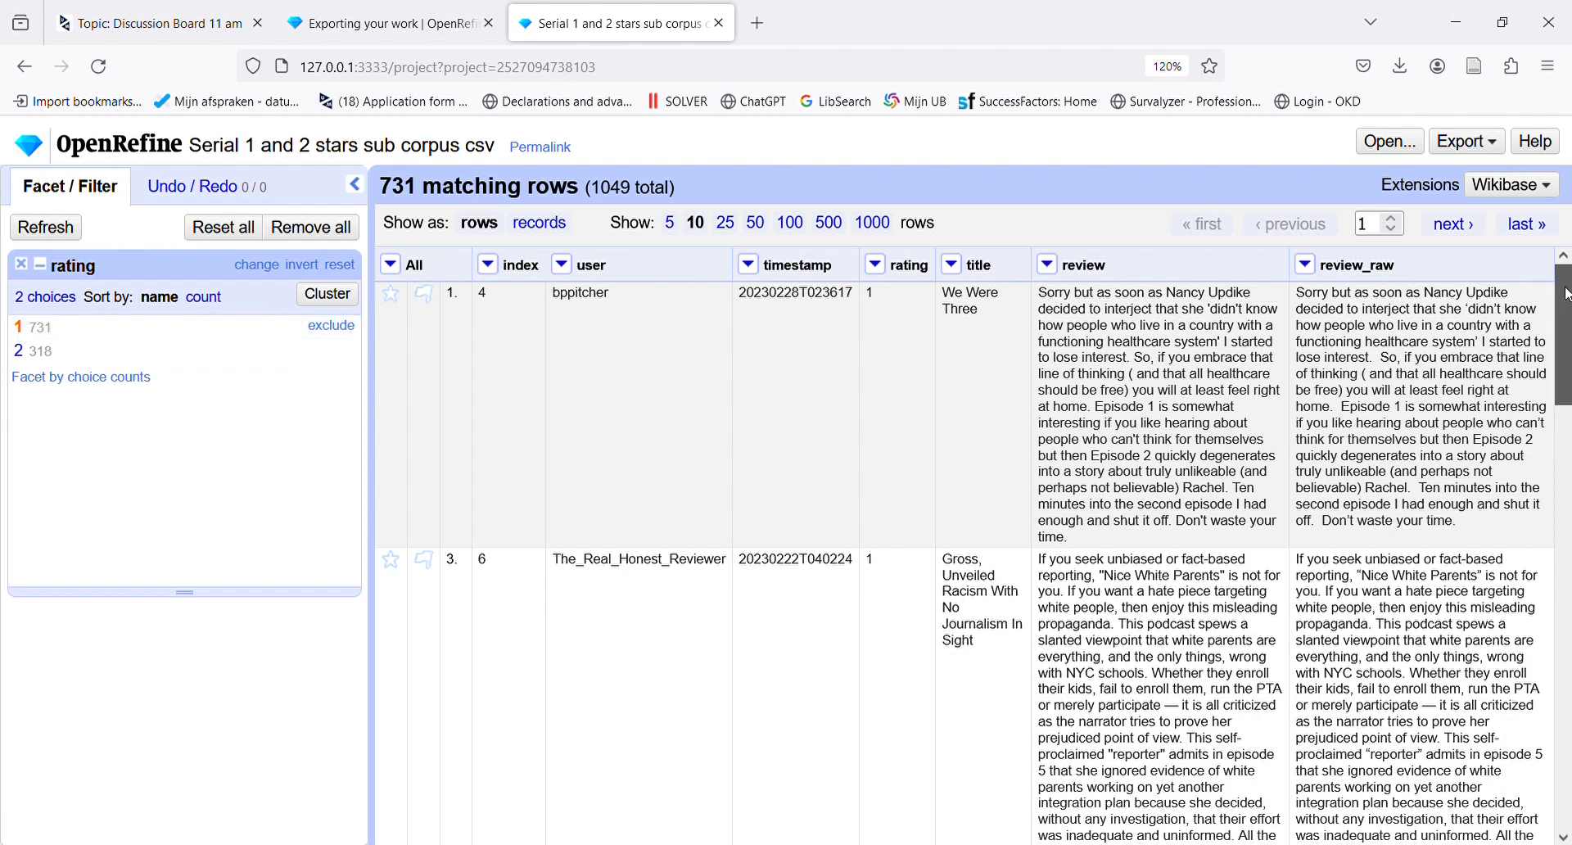
{"action": "mouse_move", "coordinate": [1564, 295]}
{"action": "left_mouse_down"}
{"action": "mouse_move", "coordinate": [1551, 716]}
{"action": "mouse_move", "coordinate": [1555, 278]}
{"action": "left_mouse_up"}
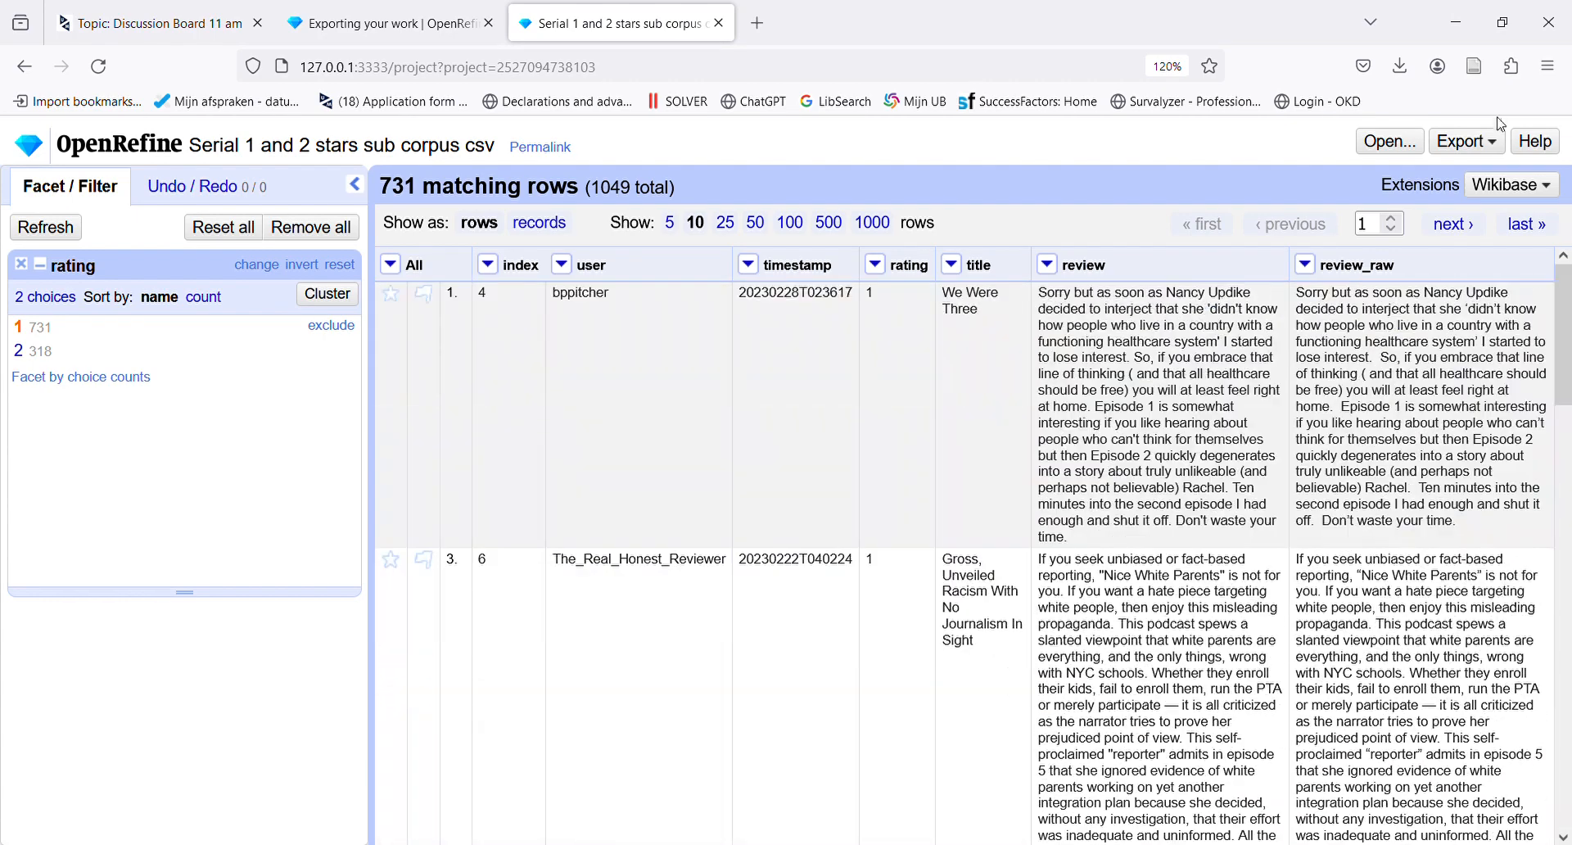
{"action": "left_click", "coordinate": [1491, 146]}
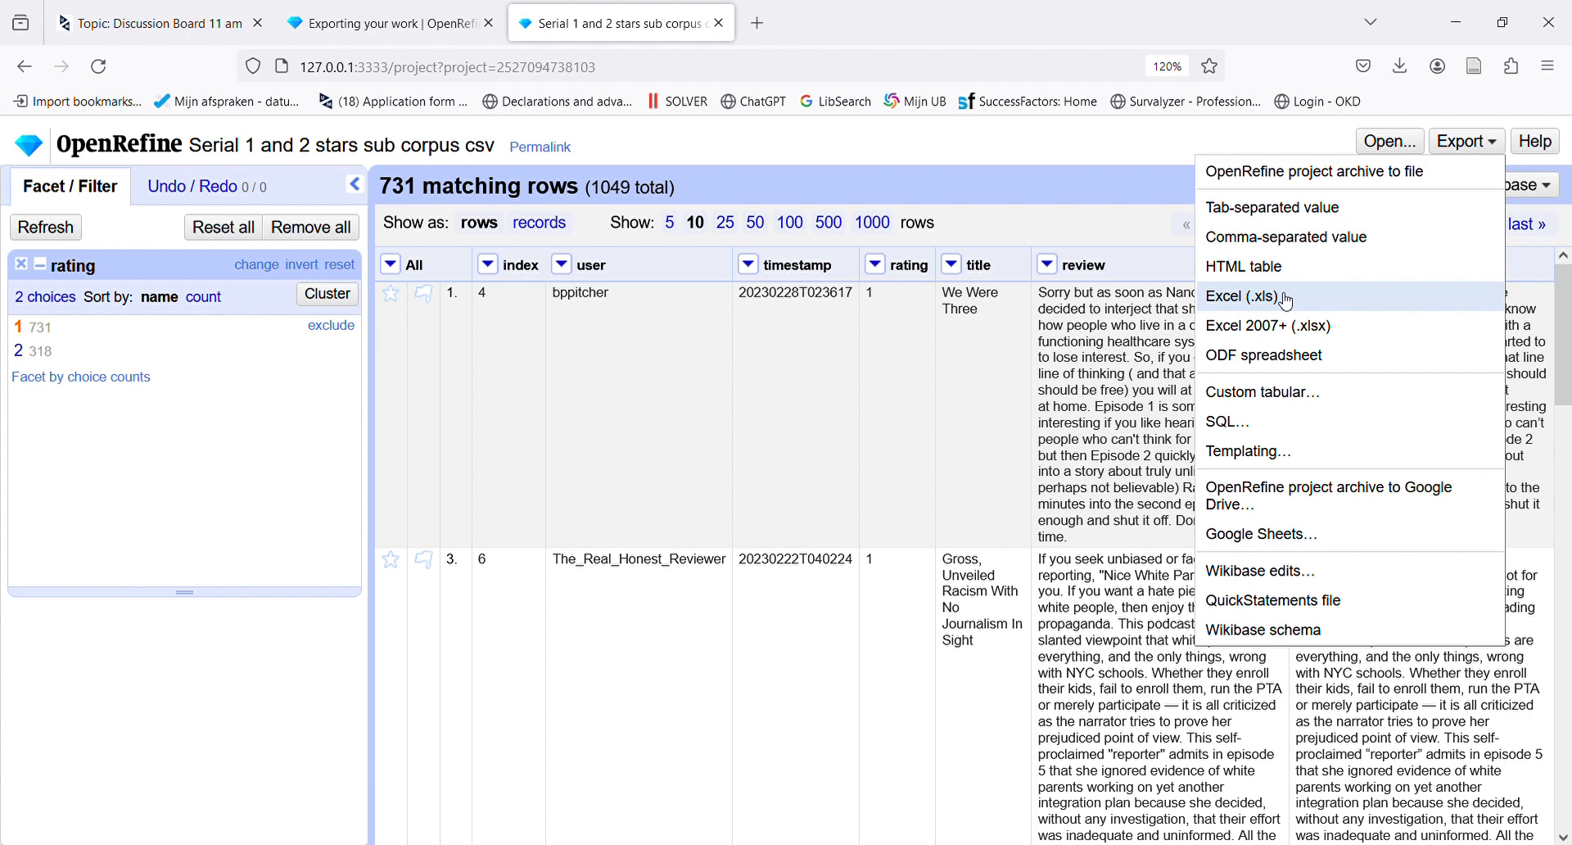
{"action": "left_click", "coordinate": [1295, 327]}
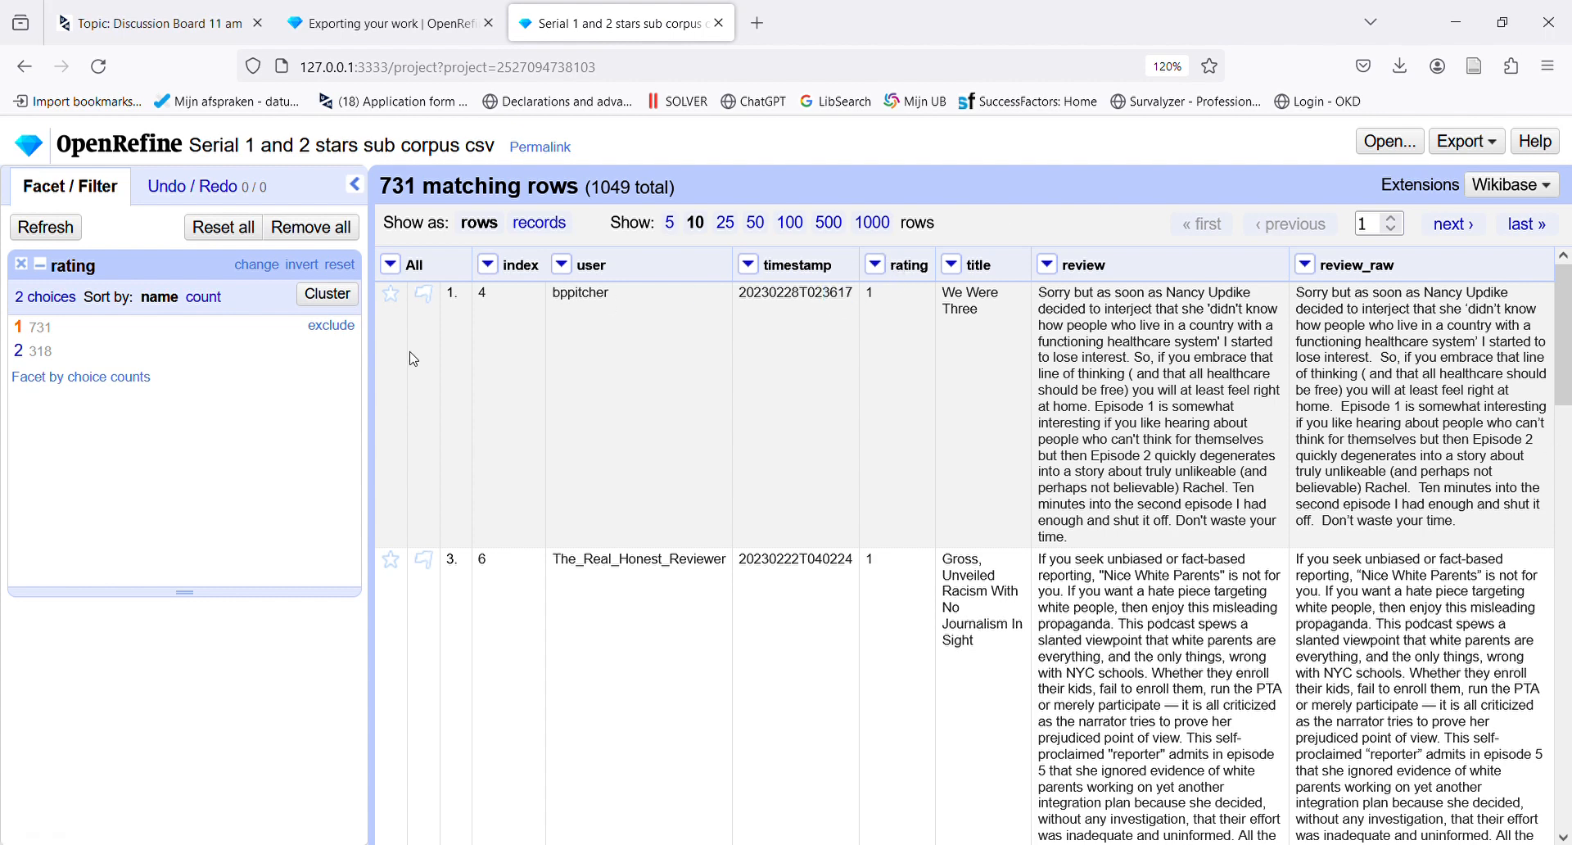
Reset the rating selection, restrict the table to reviews rated 2 and view the export formats.
{"action": "left_click", "coordinate": [232, 236]}
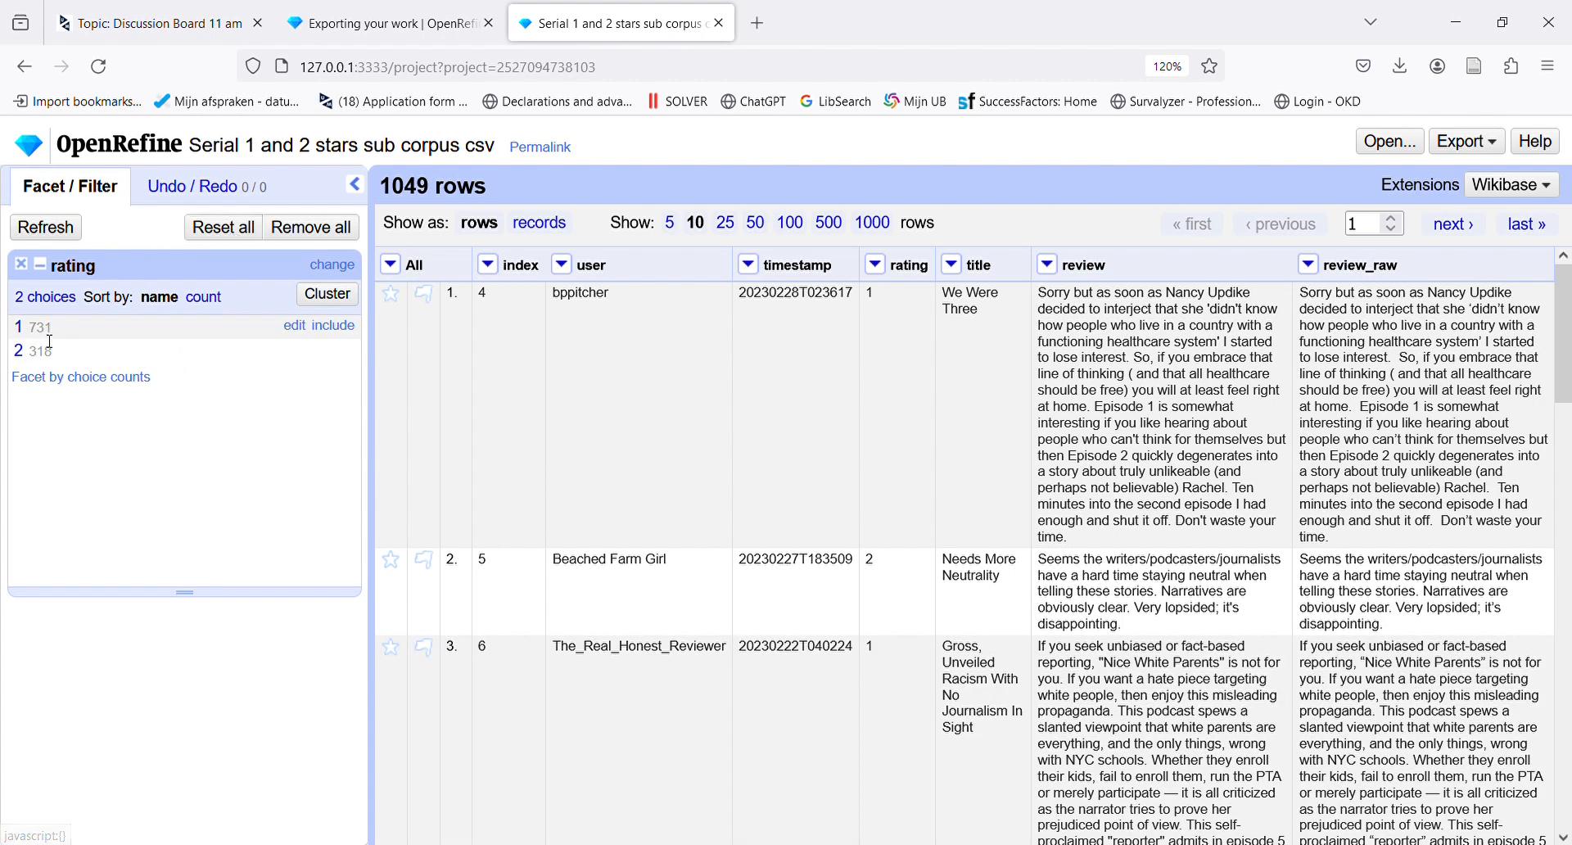
{"action": "left_click", "coordinate": [20, 351]}
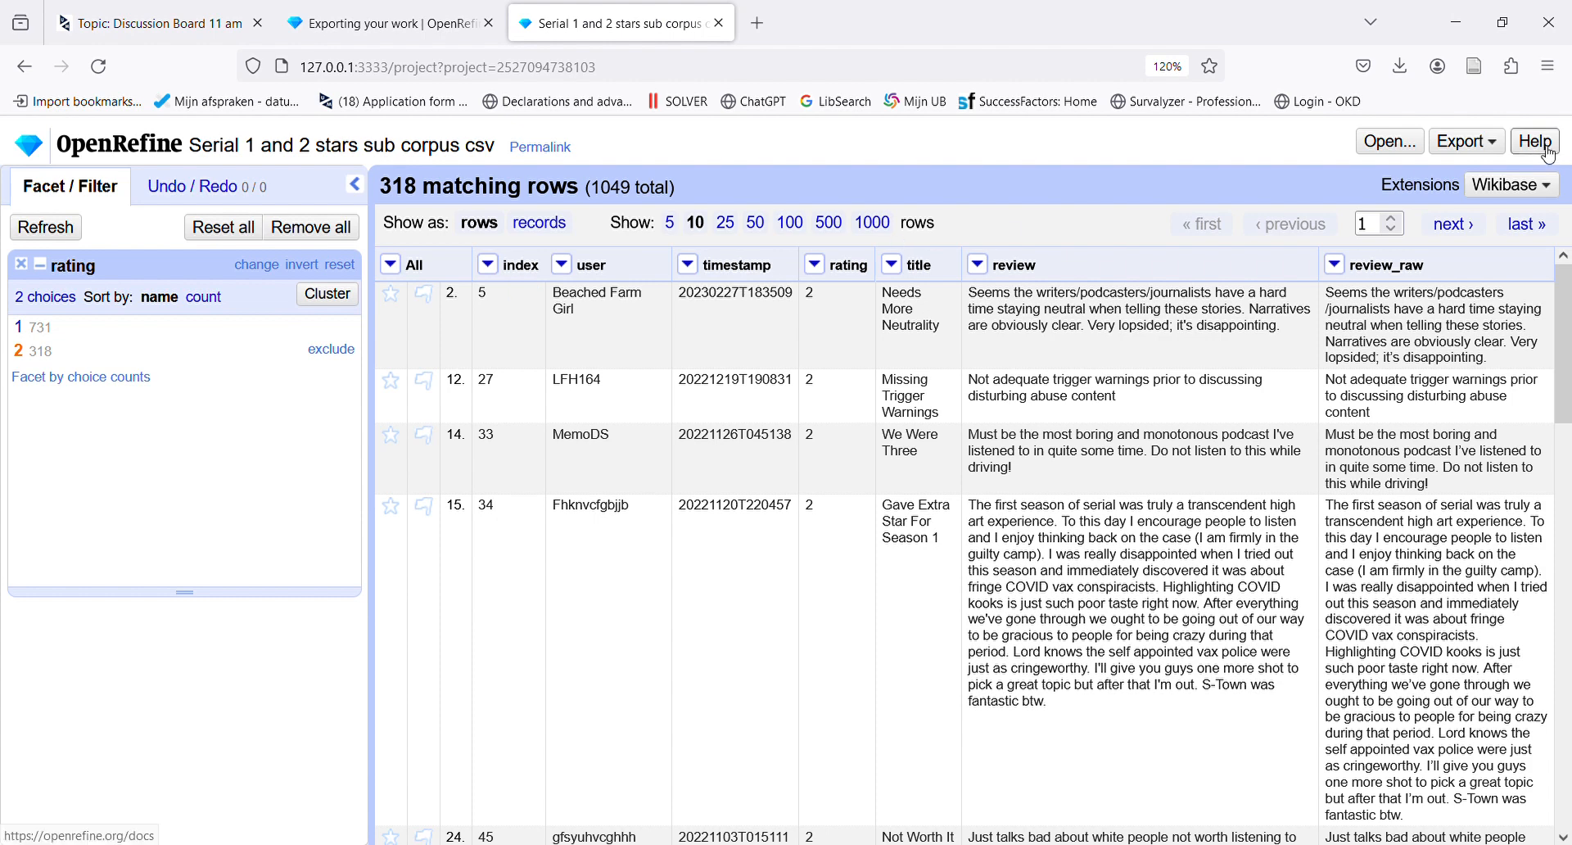
{"action": "left_click", "coordinate": [1492, 147]}
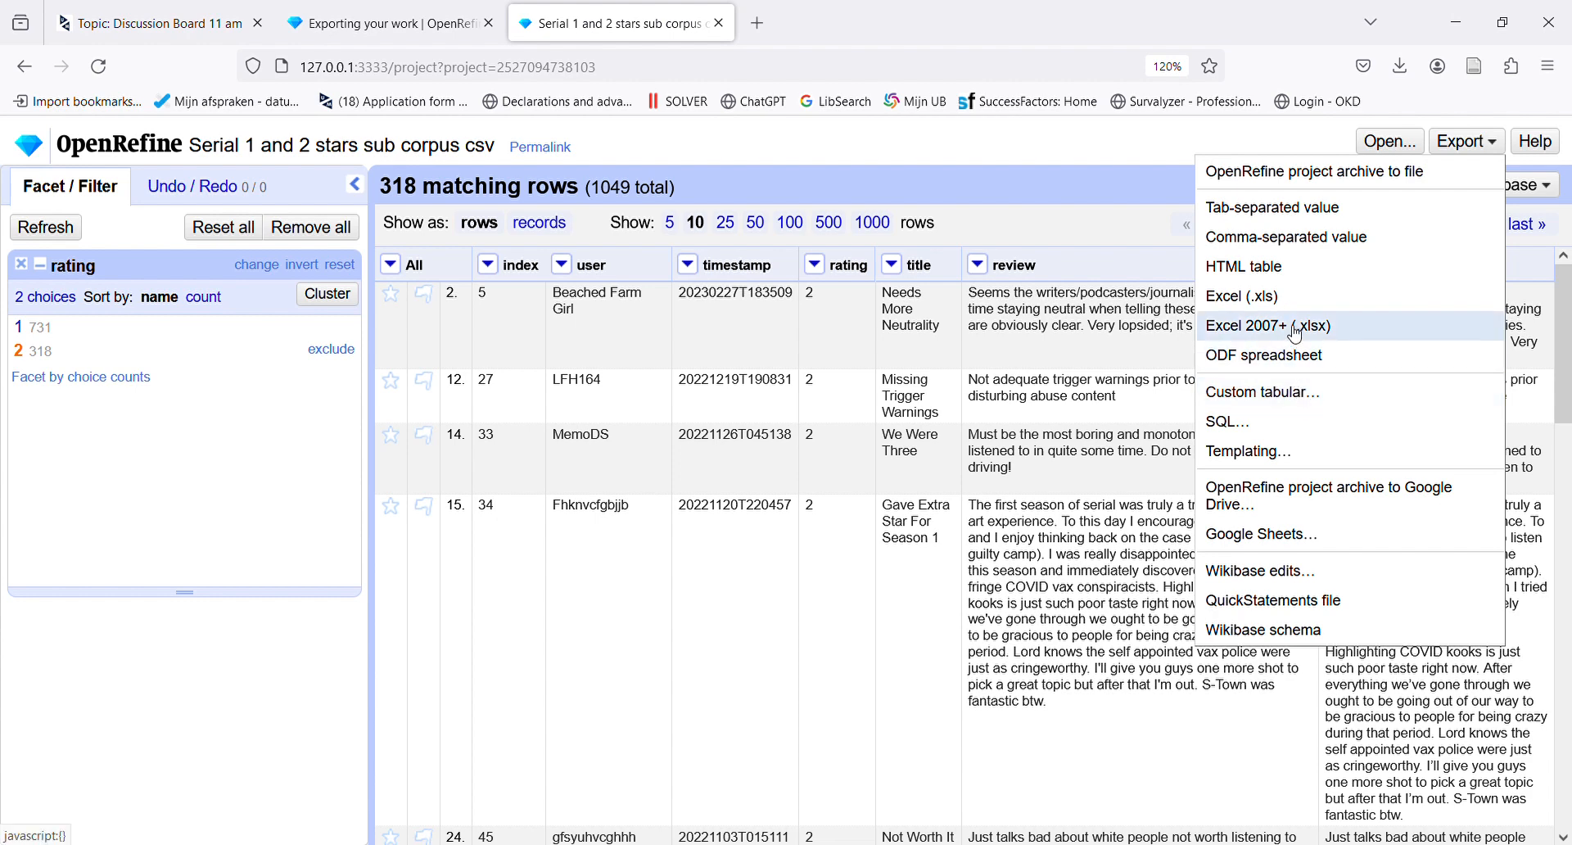
Remove the rating facet so that no restriction applies to the table.
{"action": "left_click", "coordinate": [235, 233]}
{"action": "left_click", "coordinate": [318, 230]}
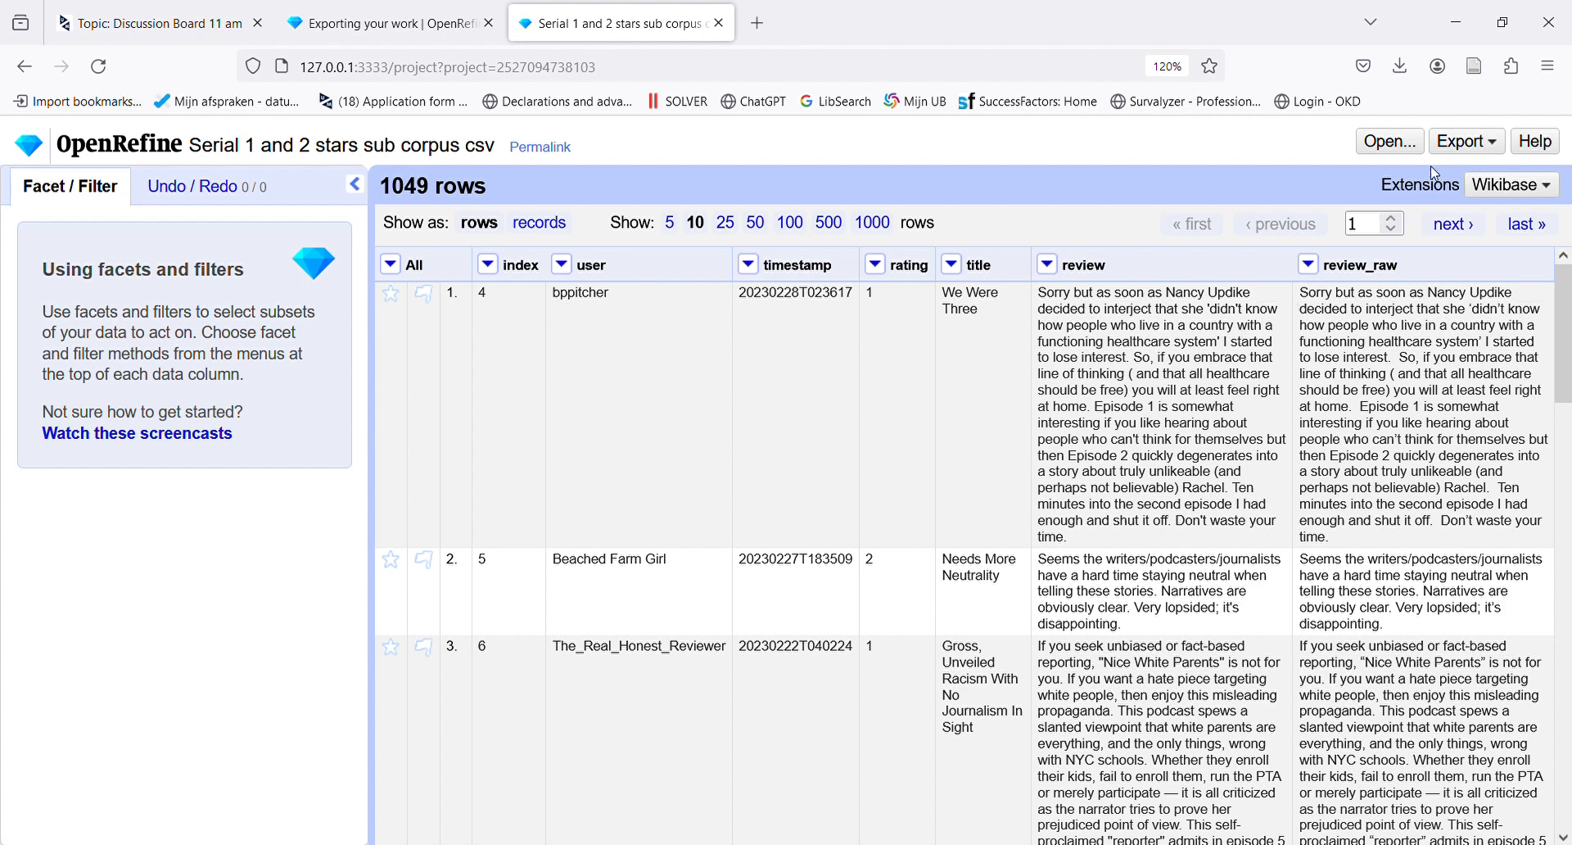
Set up a custom tabular export with only the title and review columns, excluding index, user, timestamp, rating and review_raw.
{"action": "left_click", "coordinate": [1467, 147]}
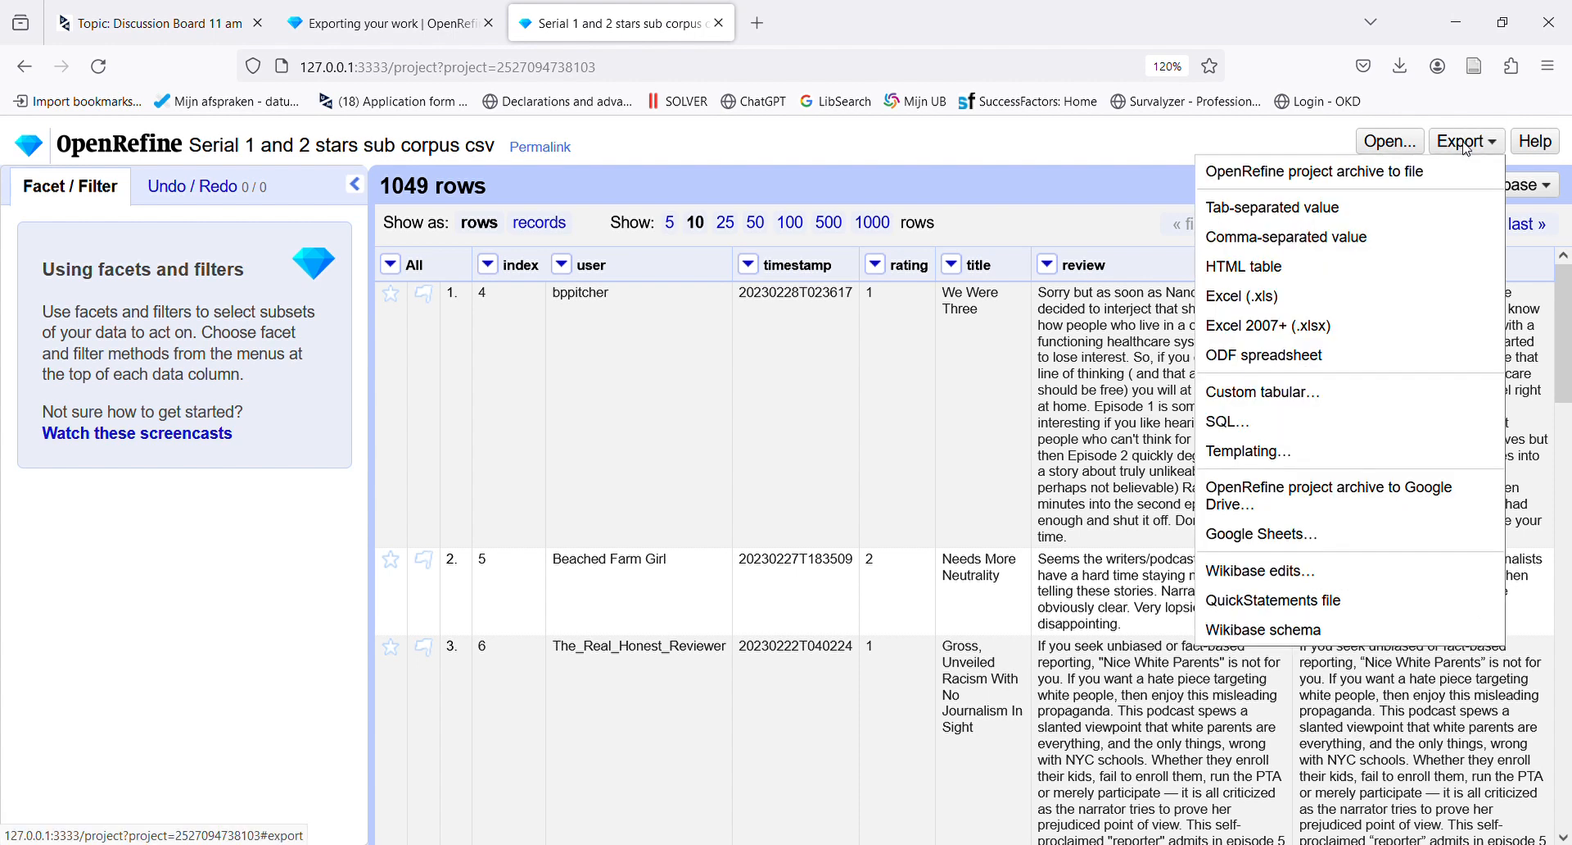
{"action": "left_click", "coordinate": [1270, 393]}
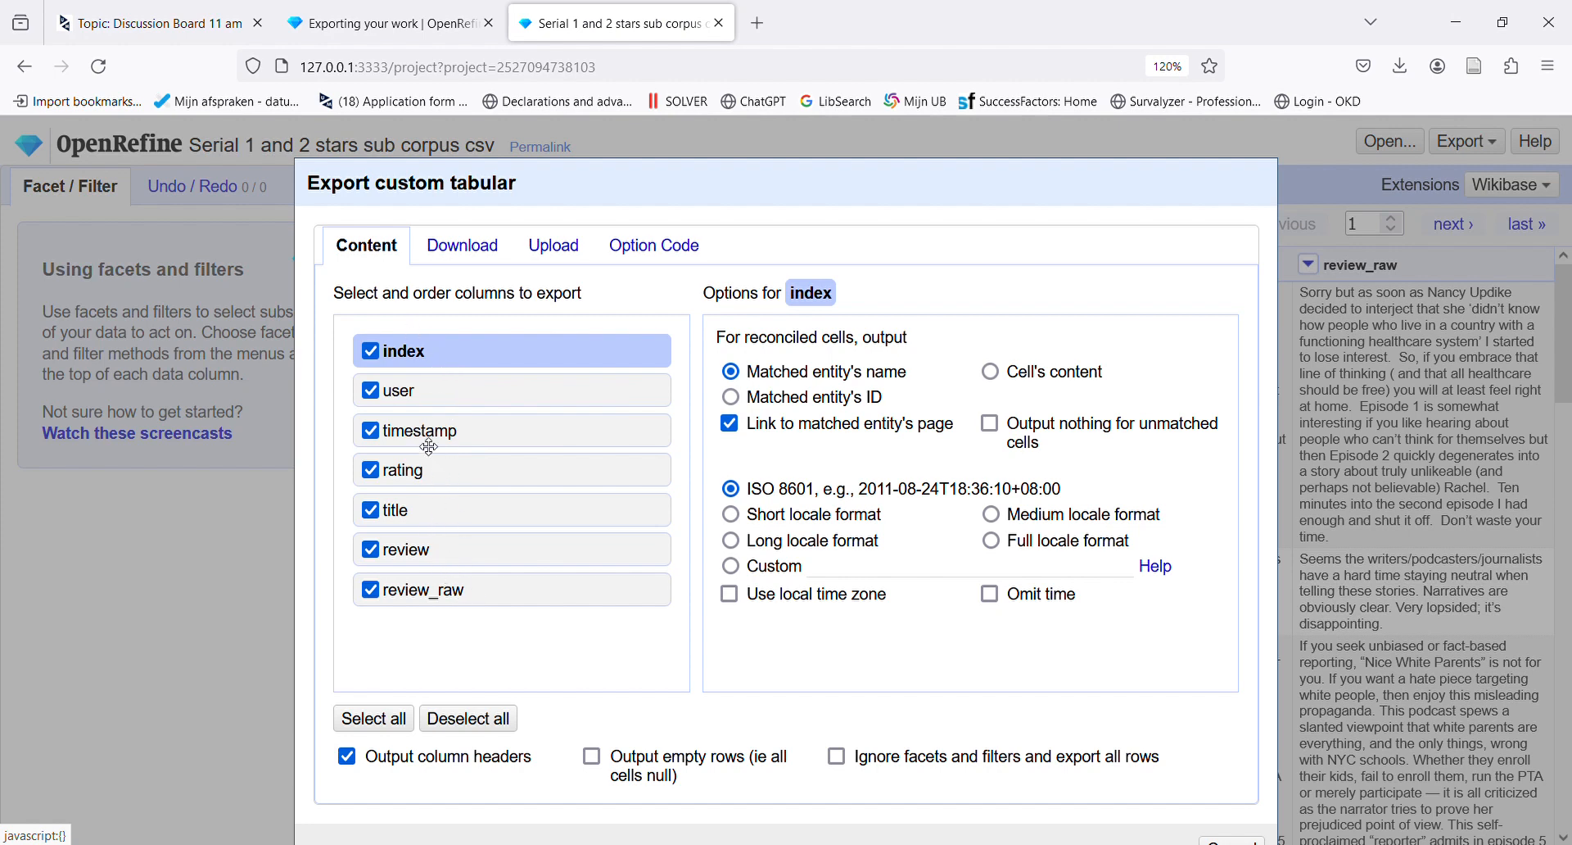
{"action": "left_click", "coordinate": [371, 354]}
{"action": "left_click", "coordinate": [370, 391]}
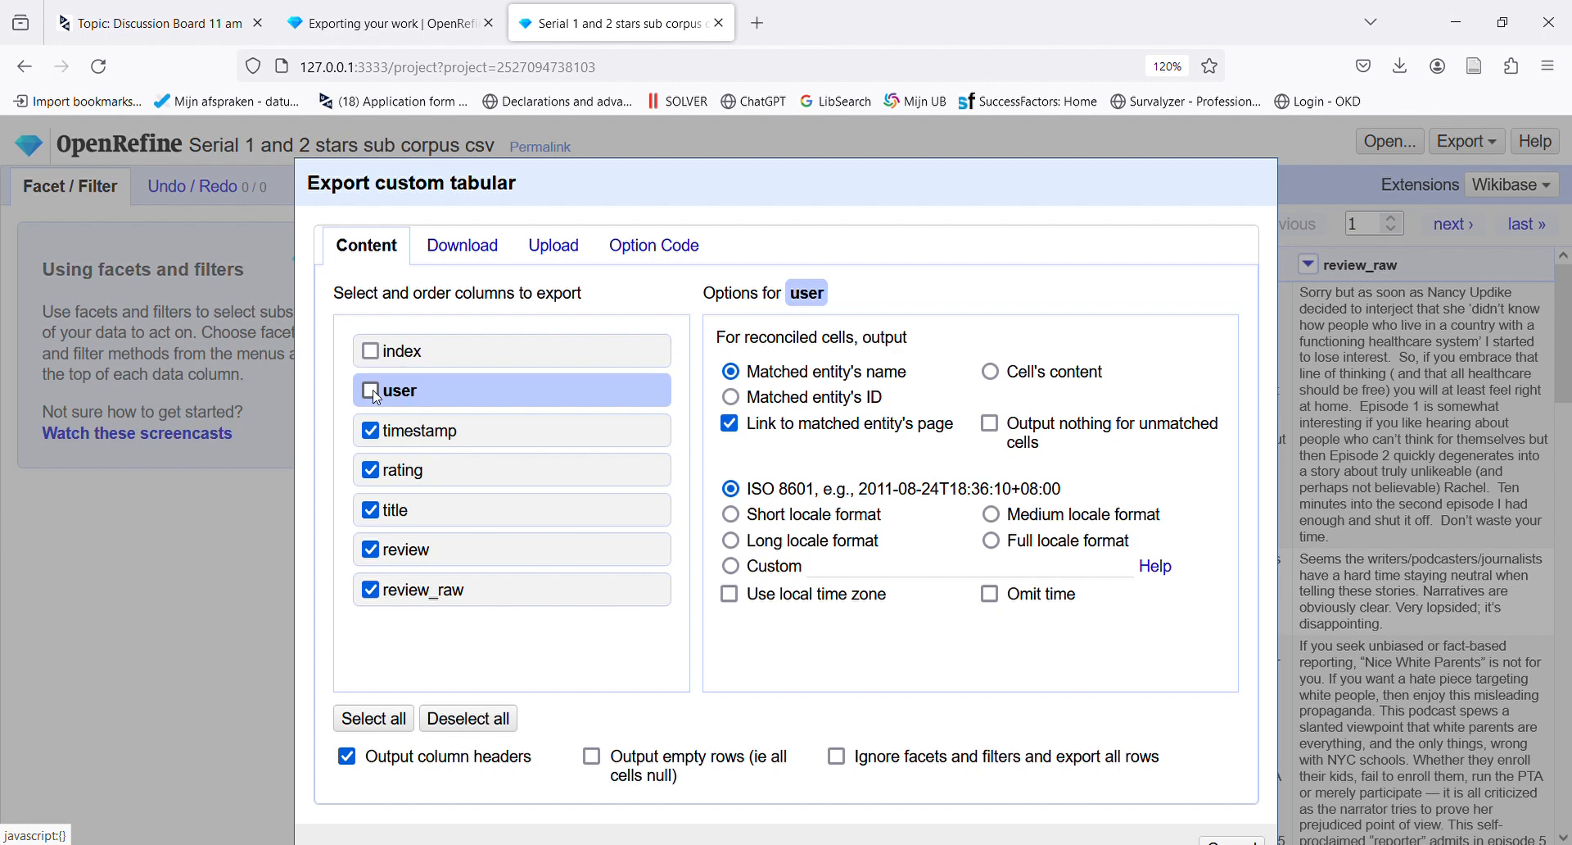
{"action": "left_click", "coordinate": [370, 430]}
{"action": "left_click", "coordinate": [370, 469]}
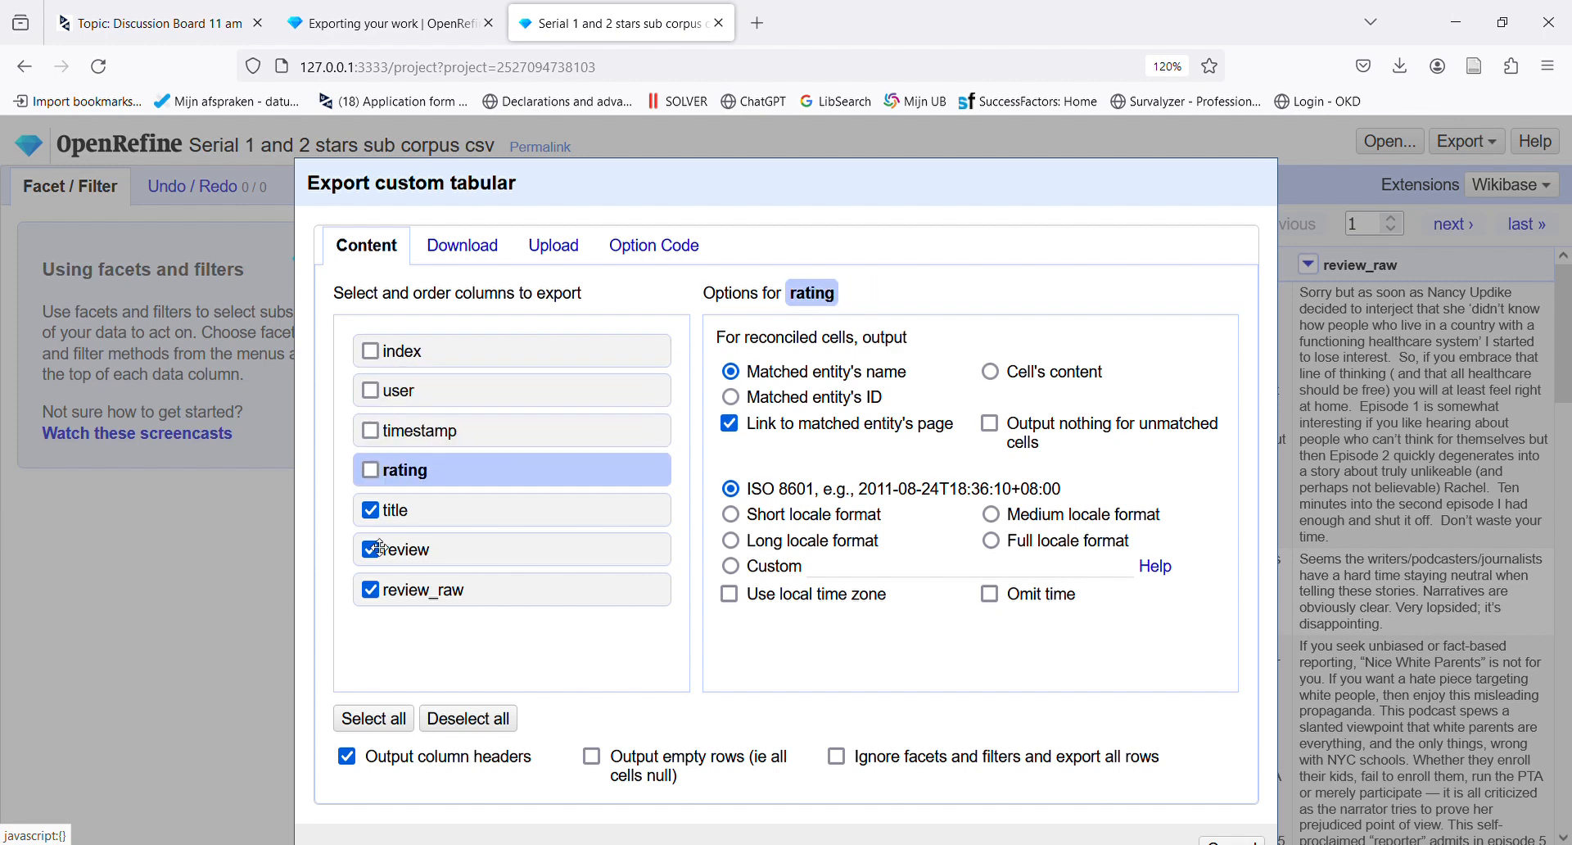
{"action": "left_click", "coordinate": [370, 594]}
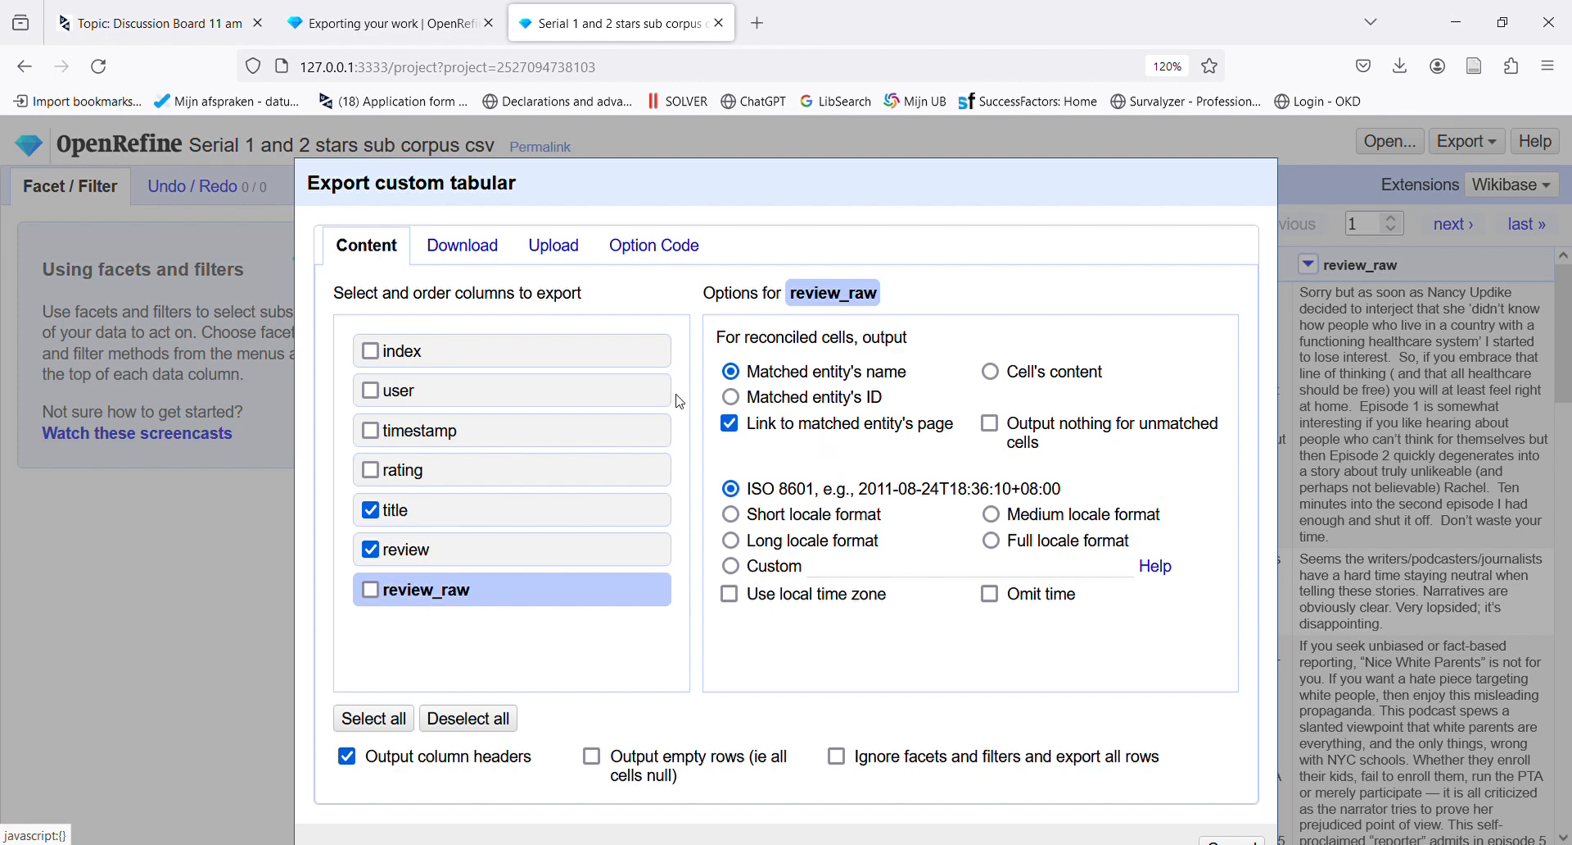
Download the custom export as line-based text with the custom separator \t.
{"action": "left_click", "coordinate": [466, 249]}
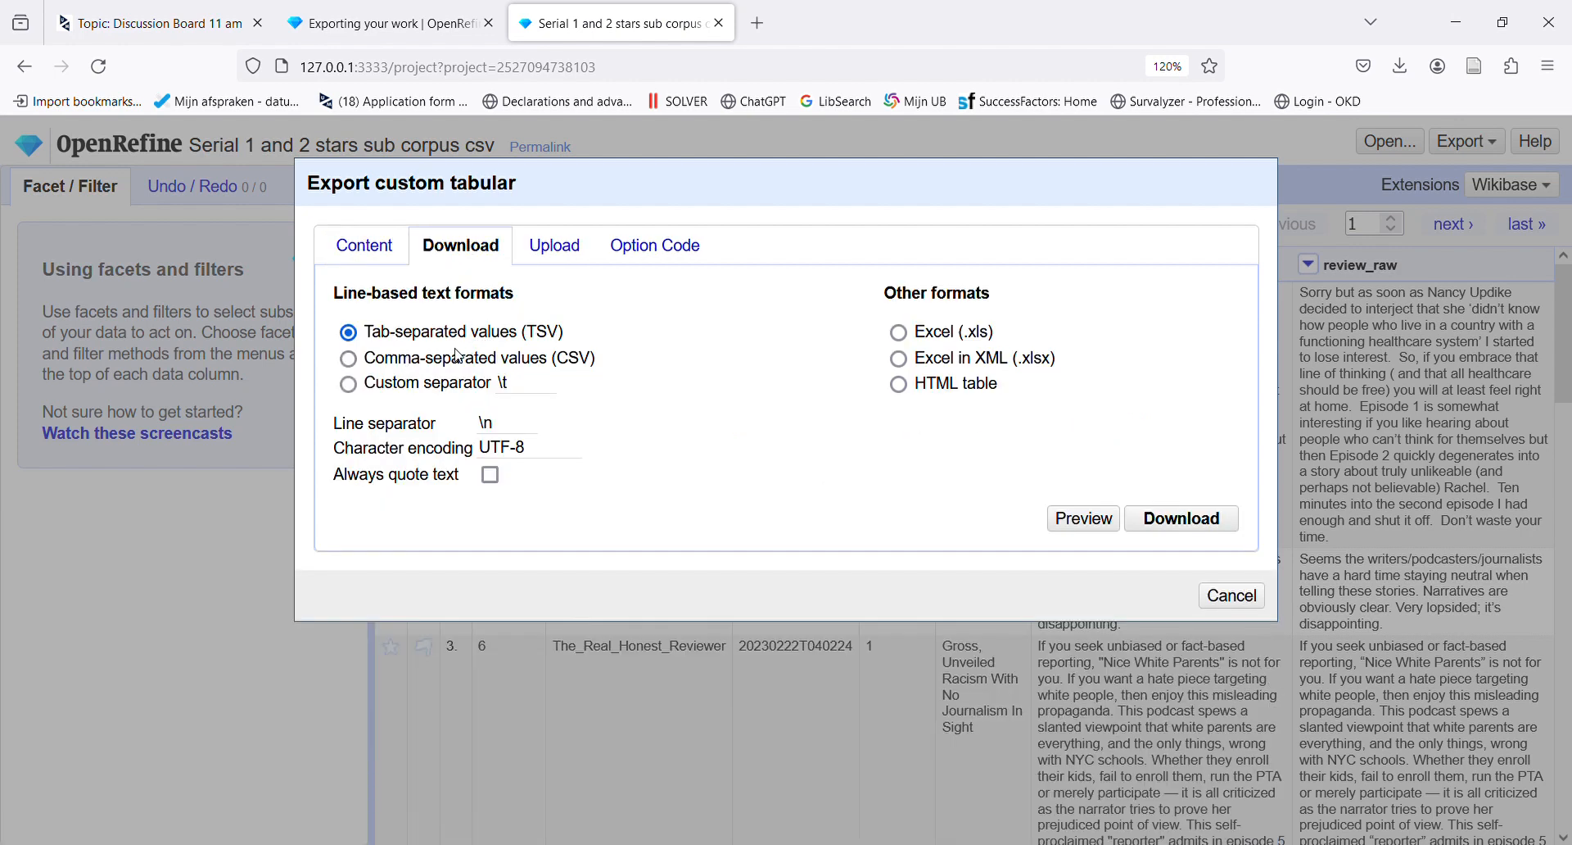
{"action": "left_click", "coordinate": [351, 390]}
{"action": "left_click", "coordinate": [1161, 528]}
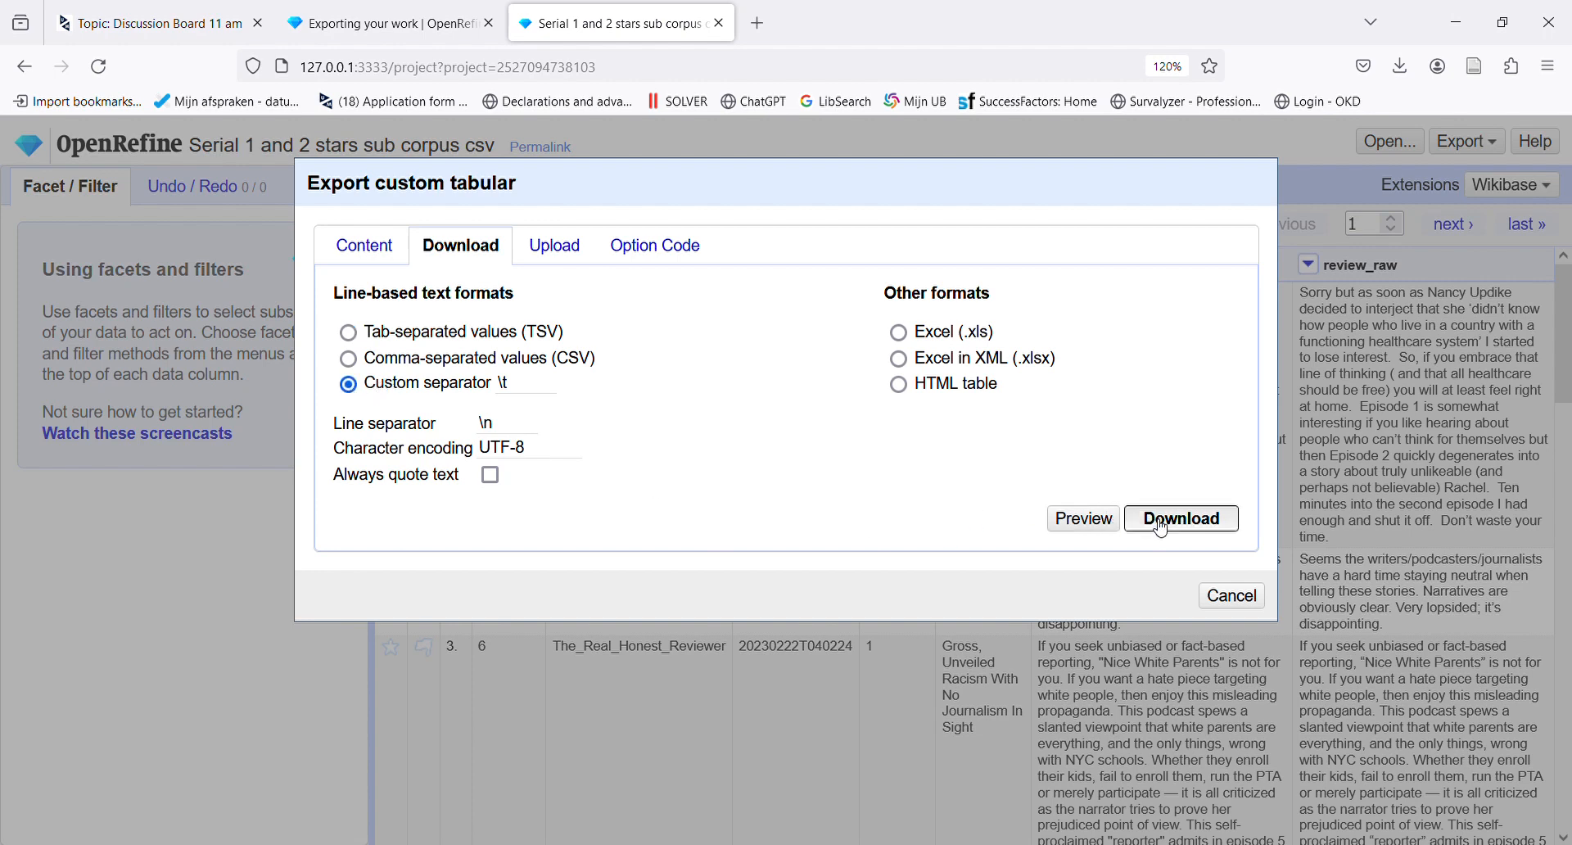
Consult the custom tabular exporter section of the OpenRefine exporting documentation and highlight its page address.
{"action": "left_click", "coordinate": [353, 30]}
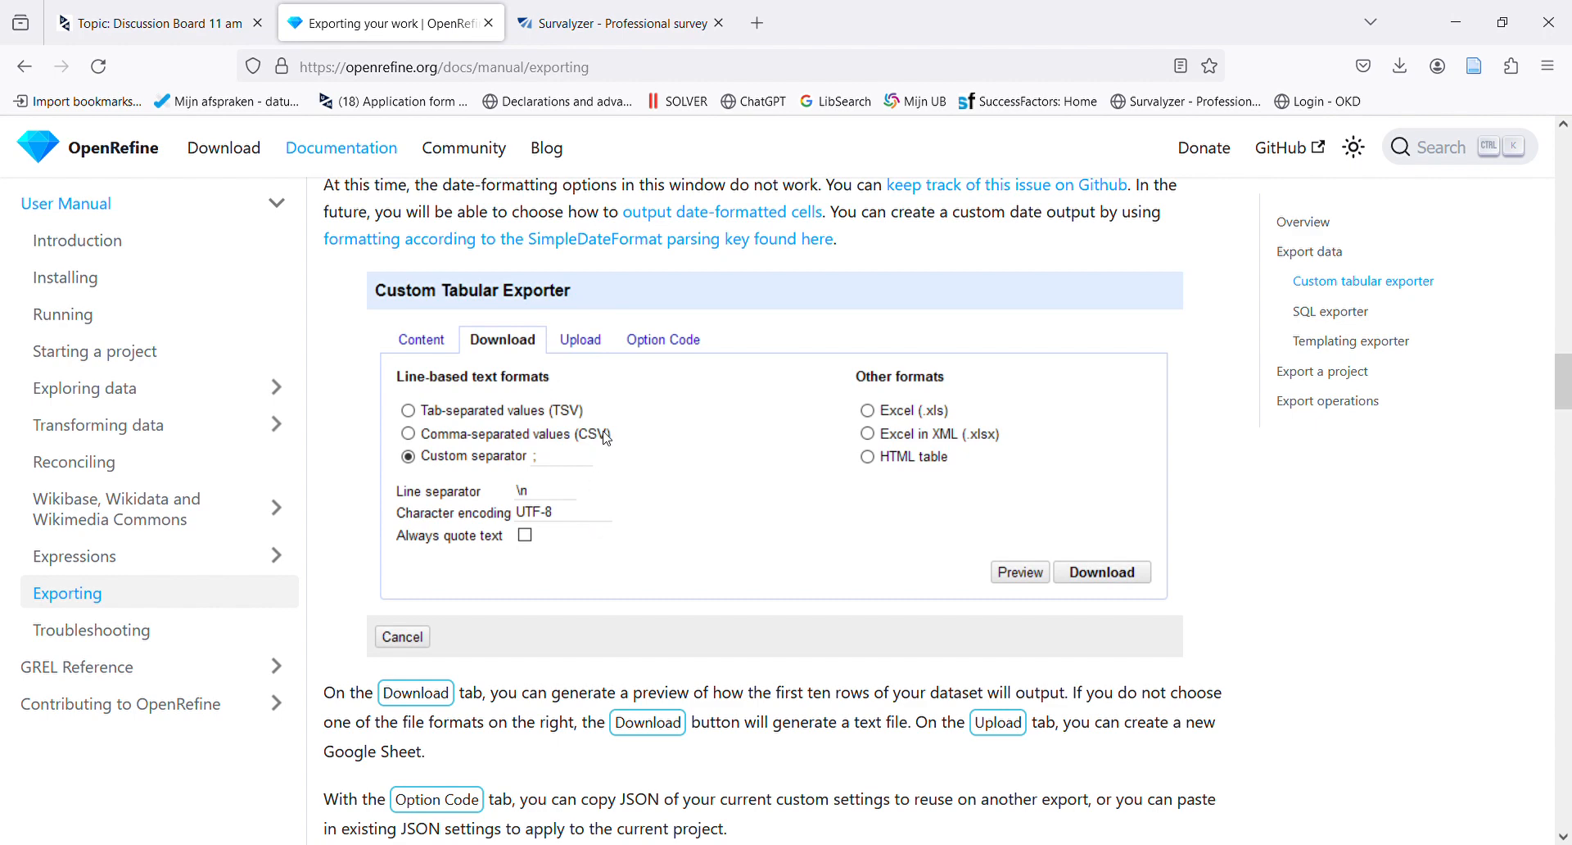
{"action": "left_click", "coordinate": [479, 74]}
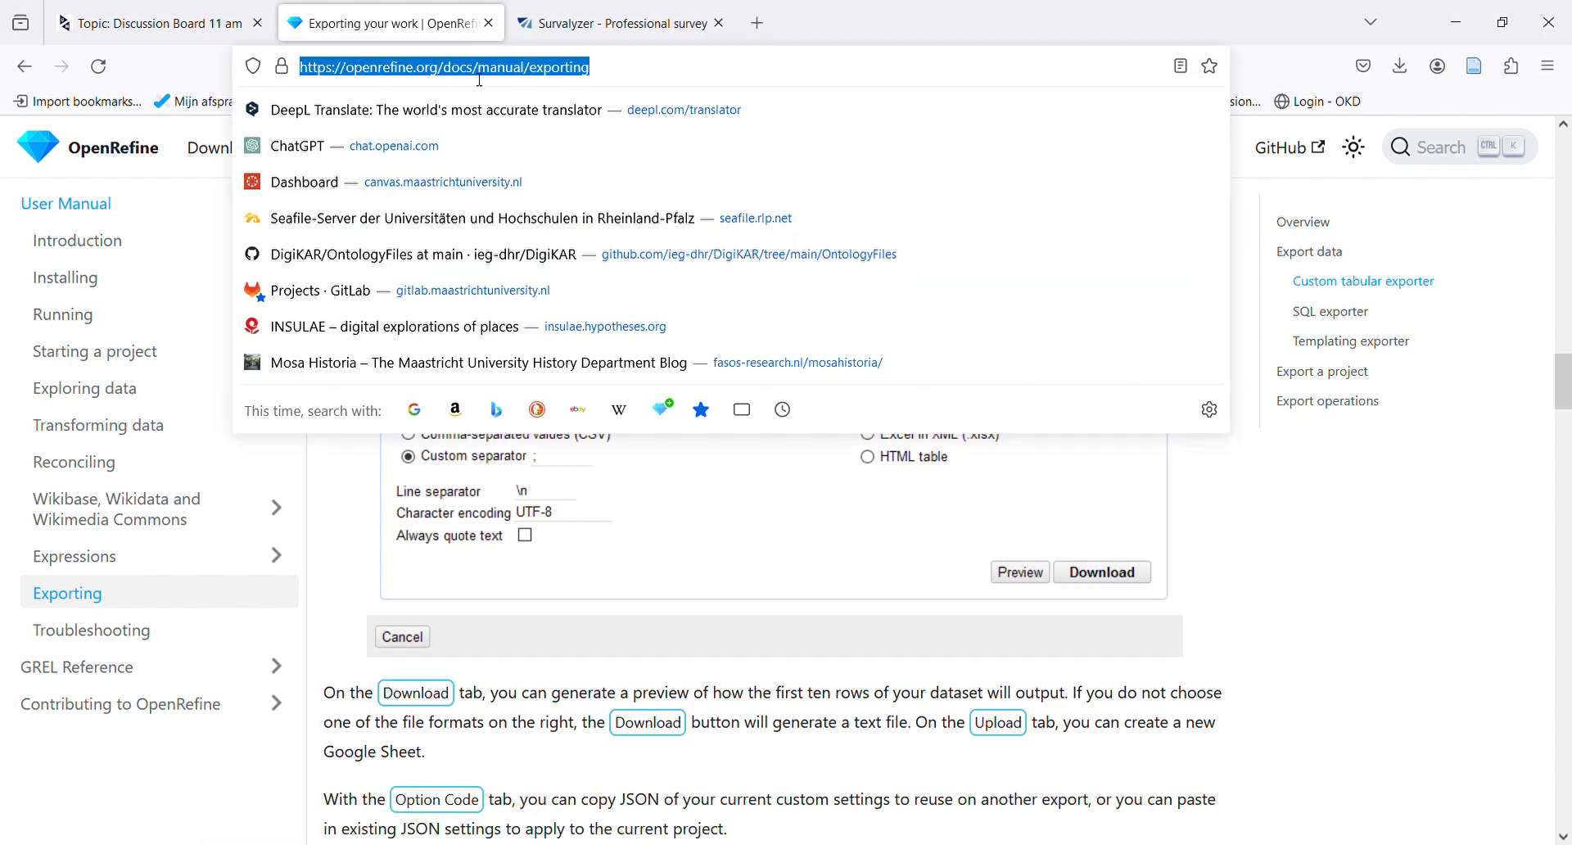
{"action": "left_click", "coordinate": [613, 72]}
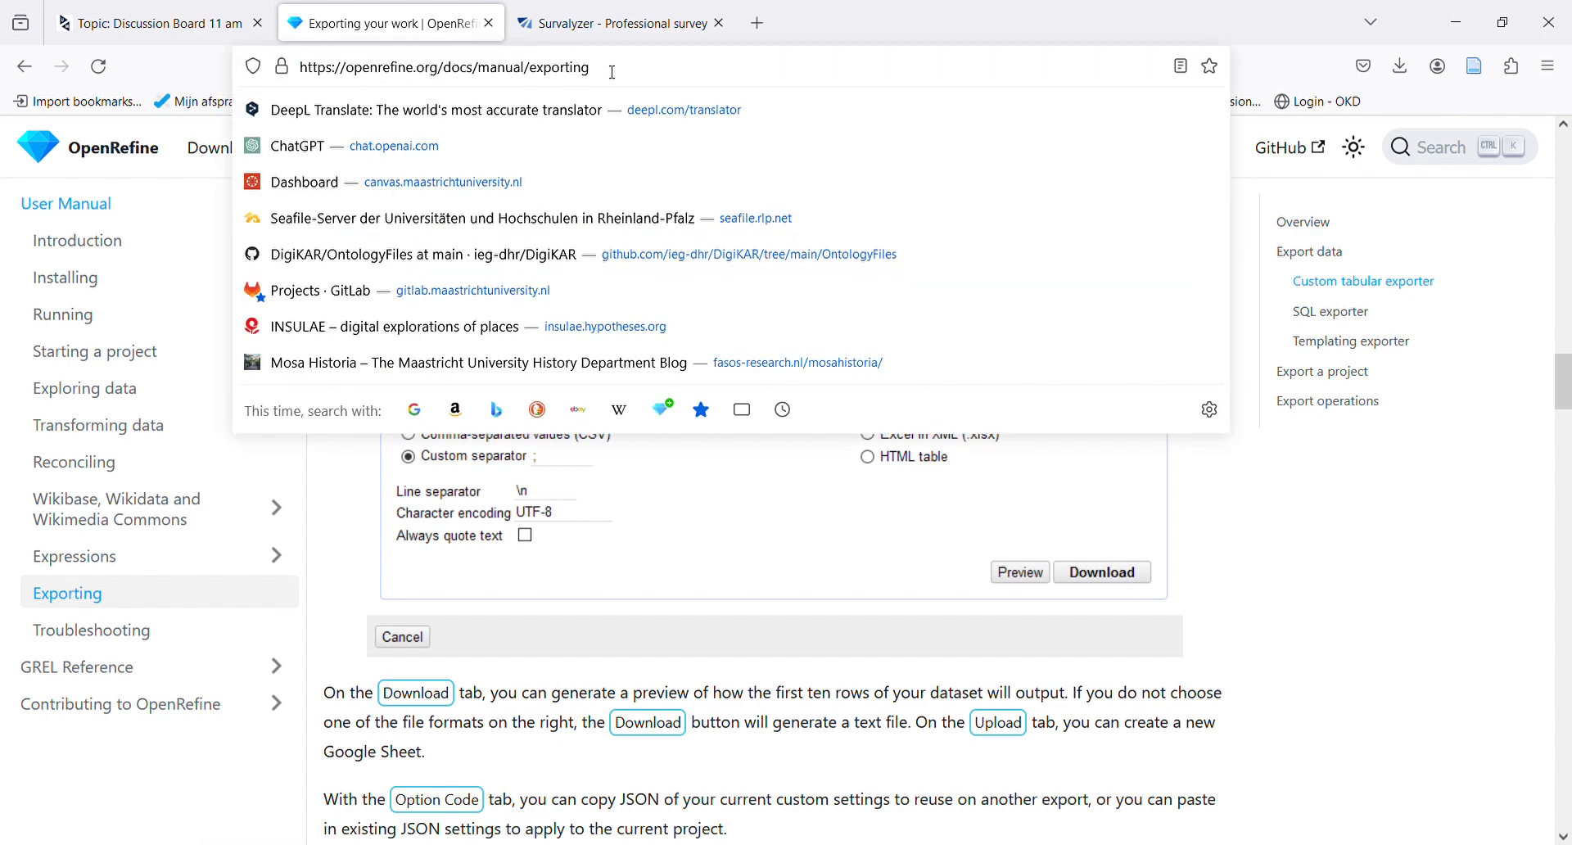
{"action": "left_click_drag", "start_coordinate": [613, 72], "coordinate": [301, 90]}
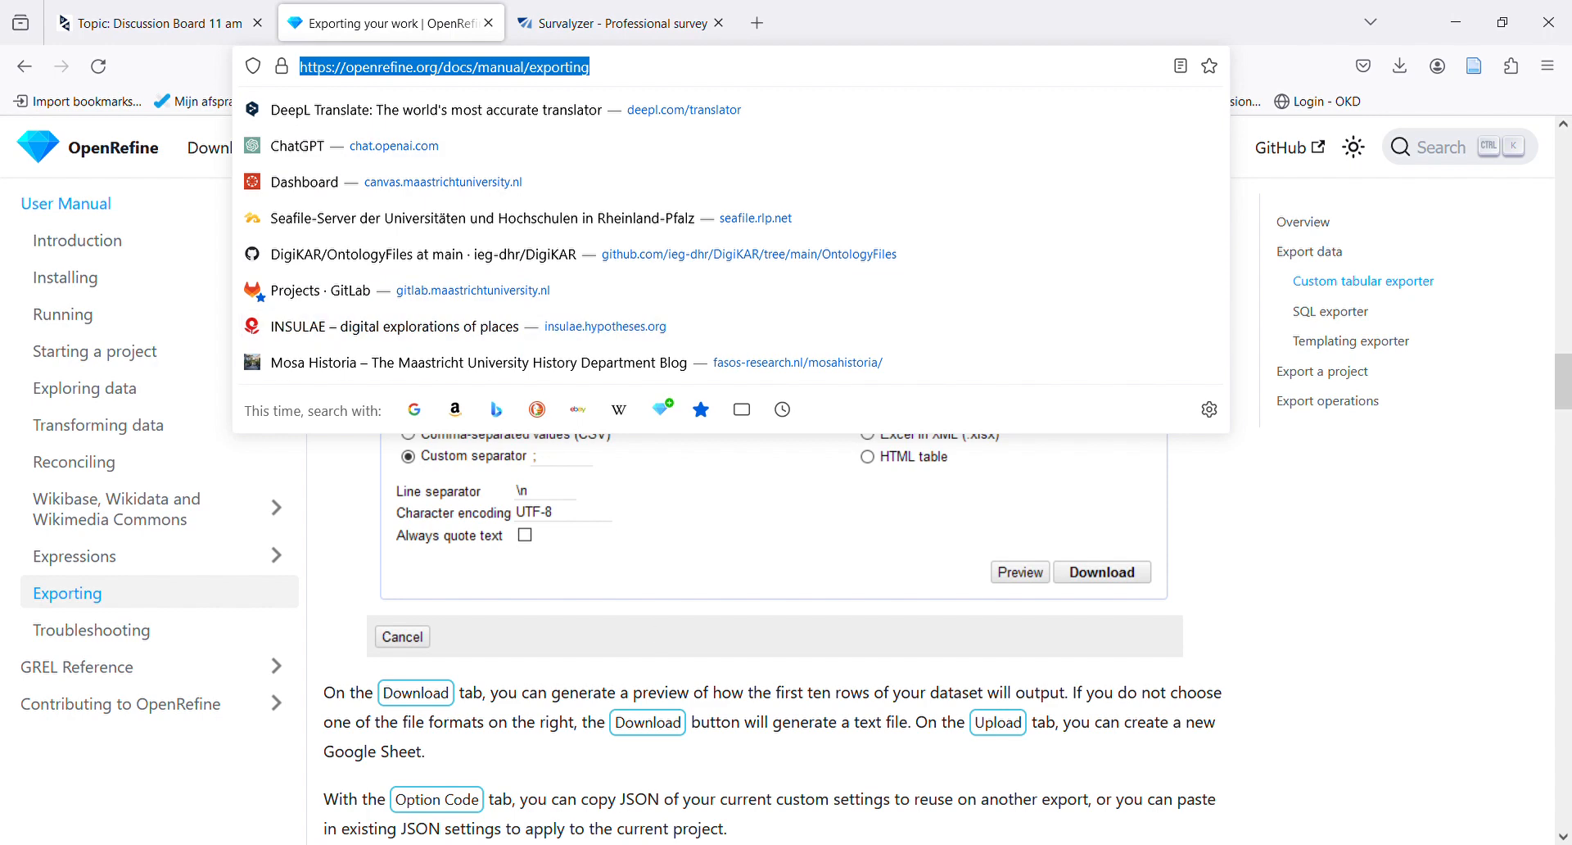
In the Gitlab narcissist apocalypse project, set up a custom tabular export with only the review and title columns, excluding date, rating and userName.
{"action": "key", "text": "alt+Tab"}
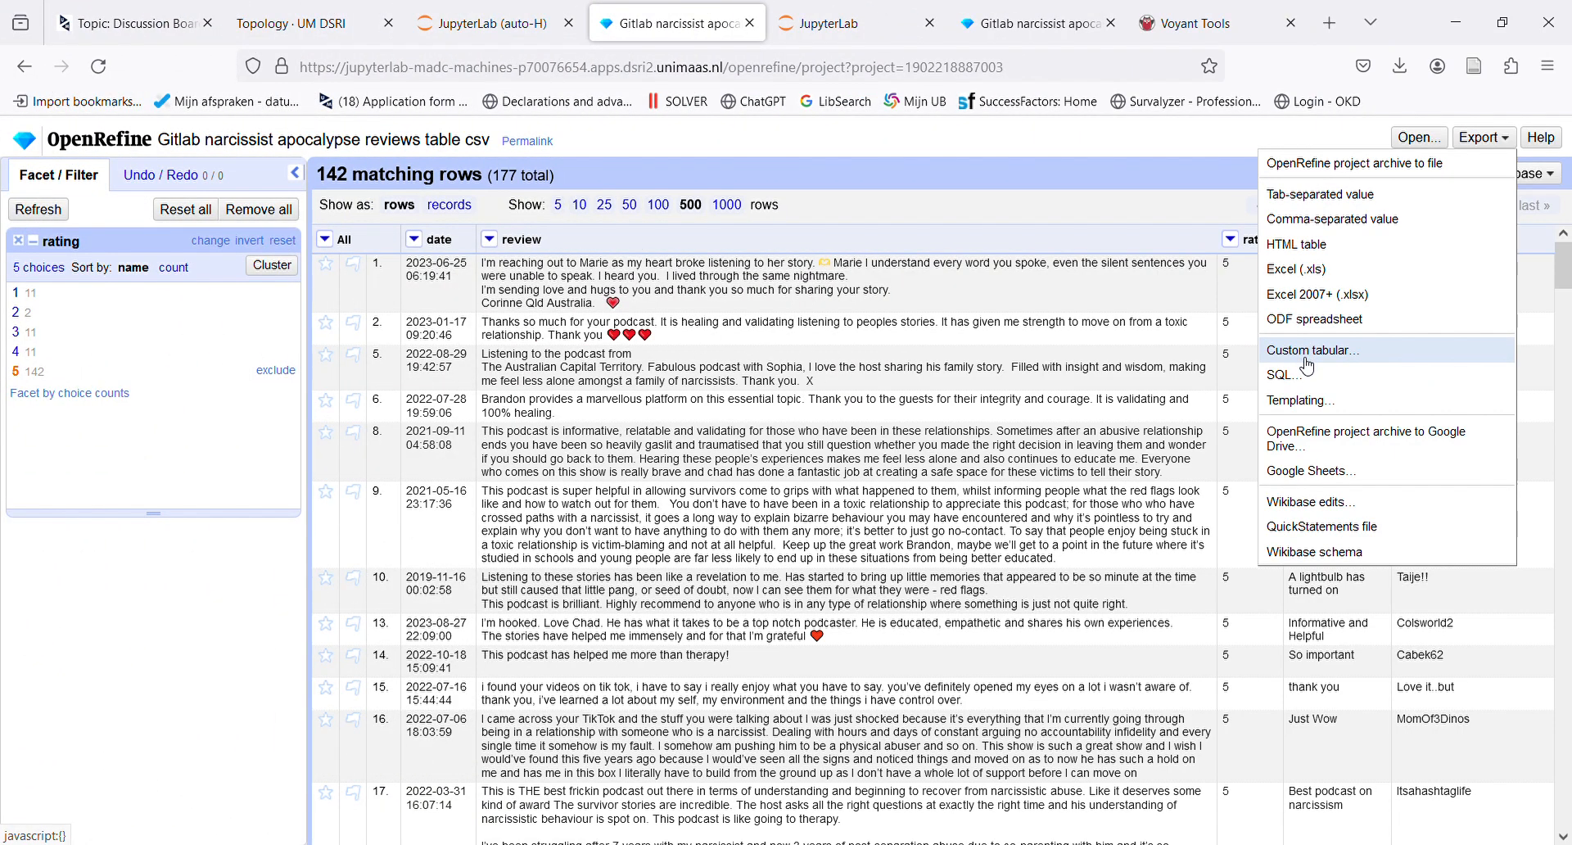
{"action": "left_click", "coordinate": [1304, 358]}
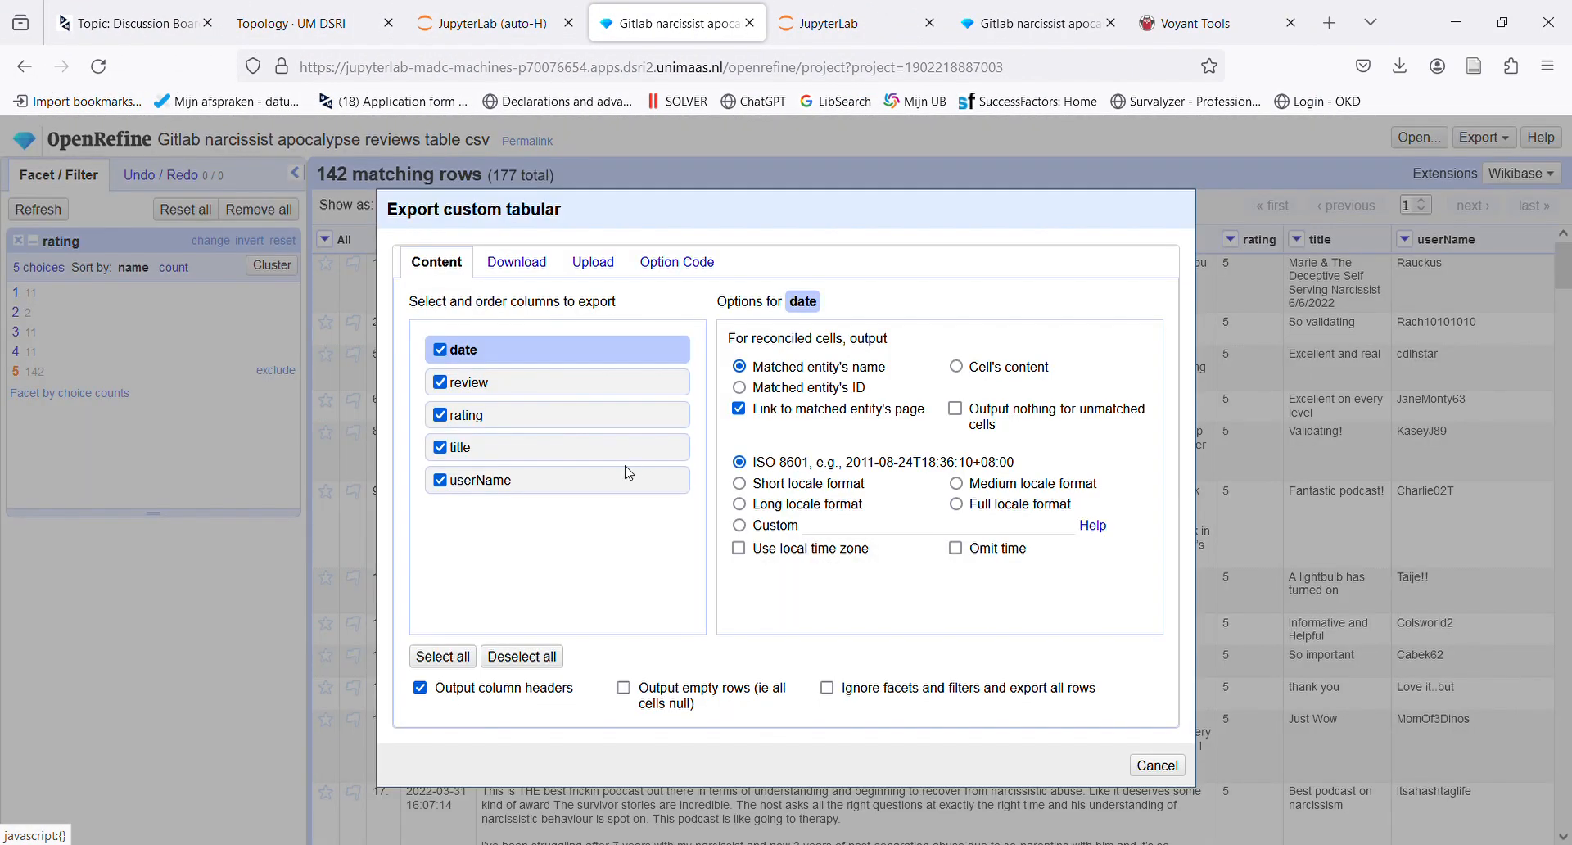
{"action": "left_click", "coordinate": [440, 350]}
{"action": "left_click", "coordinate": [440, 382]}
{"action": "left_click", "coordinate": [440, 414]}
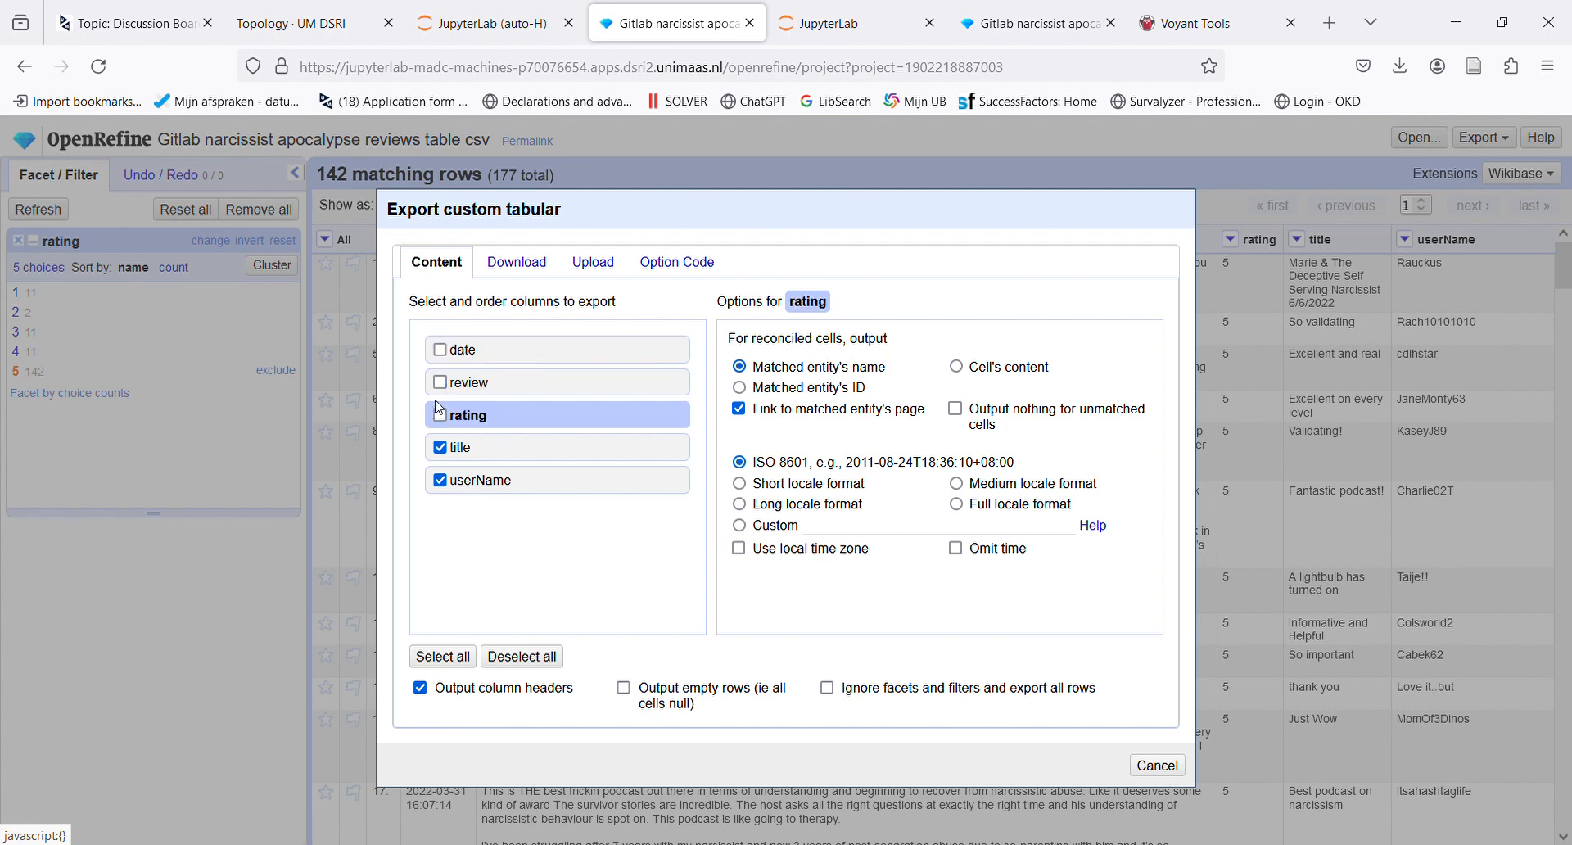
{"action": "left_click", "coordinate": [439, 382]}
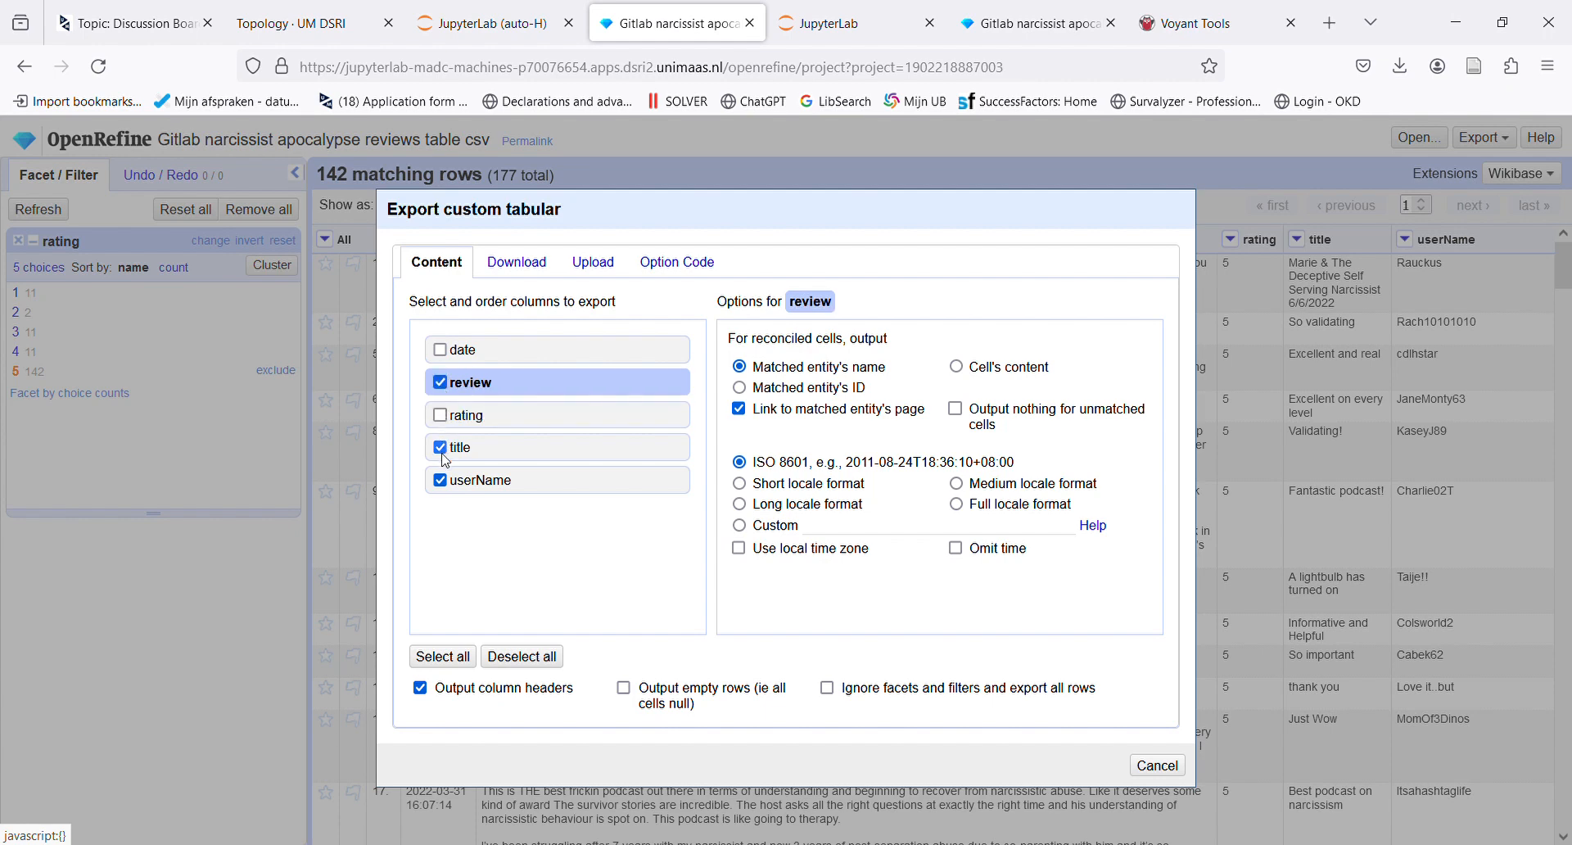
{"action": "left_click", "coordinate": [441, 481]}
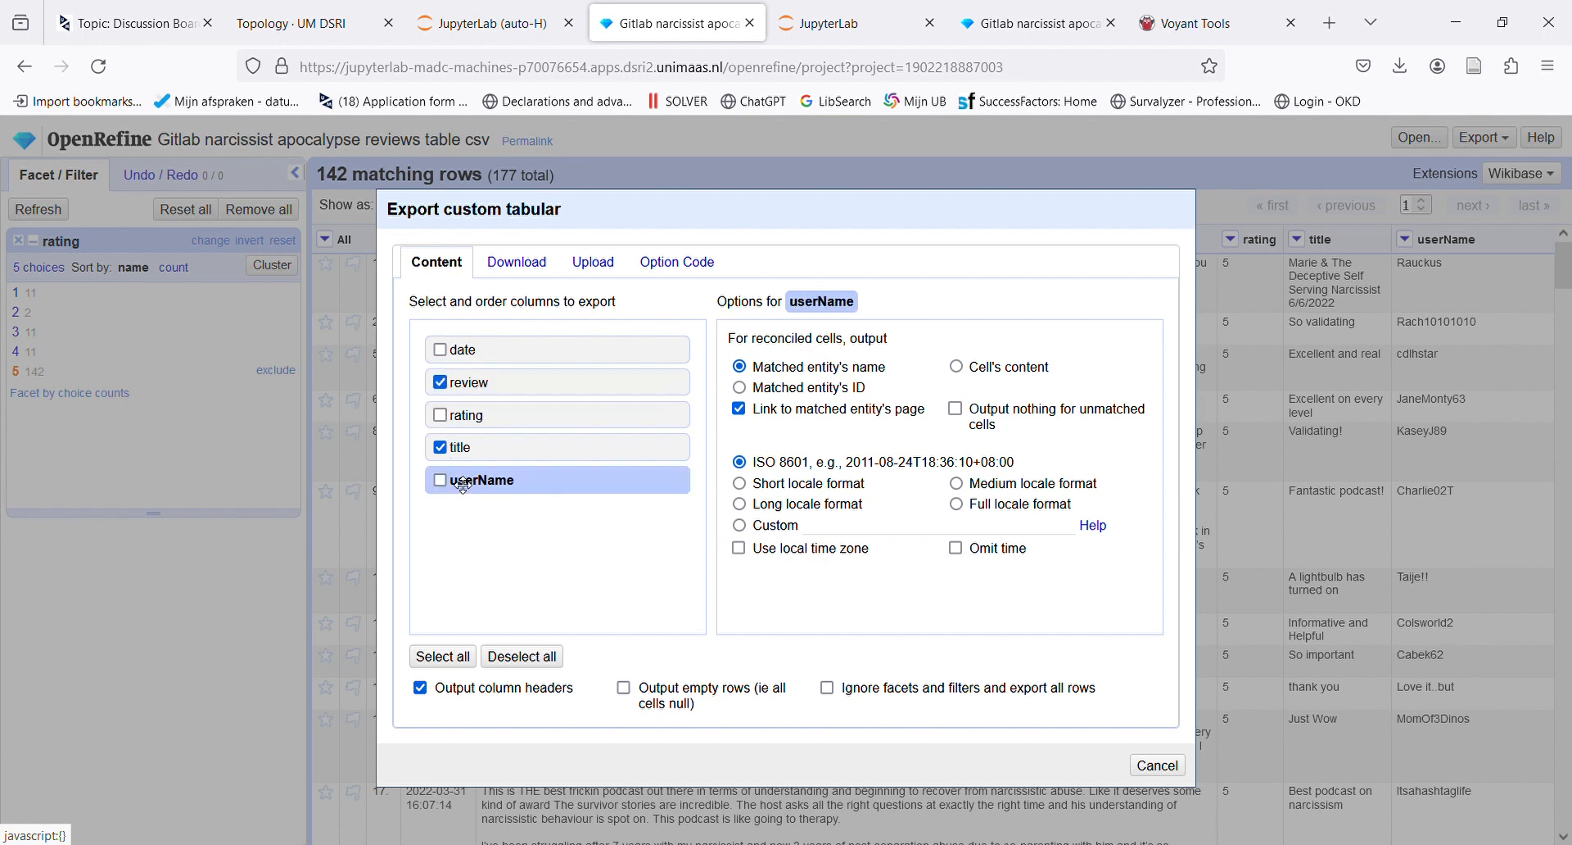
Place the title column before review in the export and choose the custom separator format for the download.
{"action": "left_click_drag", "start_coordinate": [490, 459], "coordinate": [493, 392]}
{"action": "left_click", "coordinate": [494, 392]}
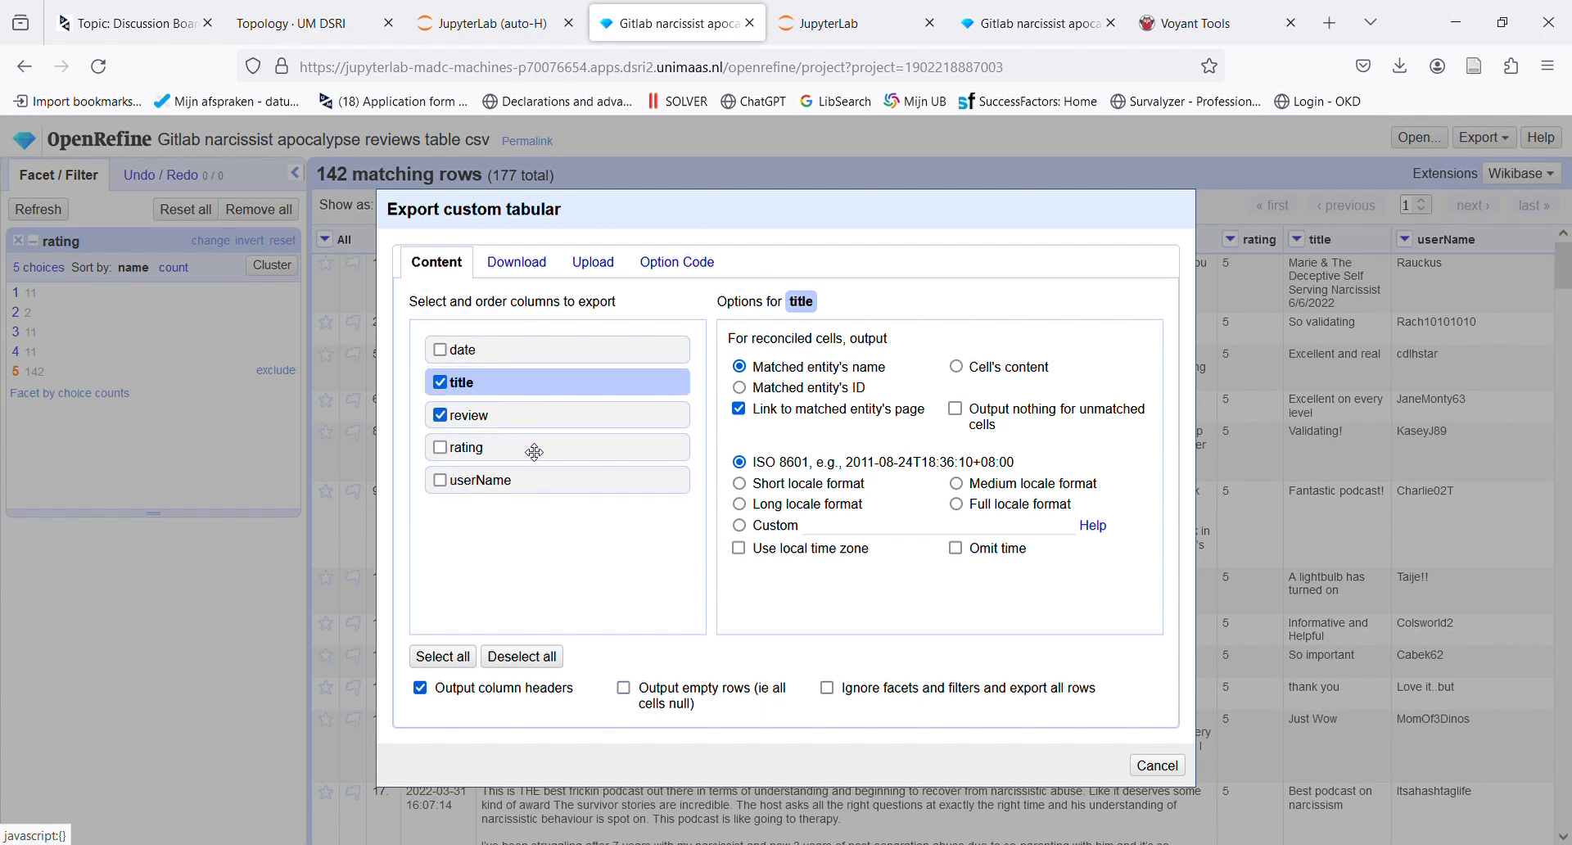
{"action": "left_click", "coordinate": [511, 261]}
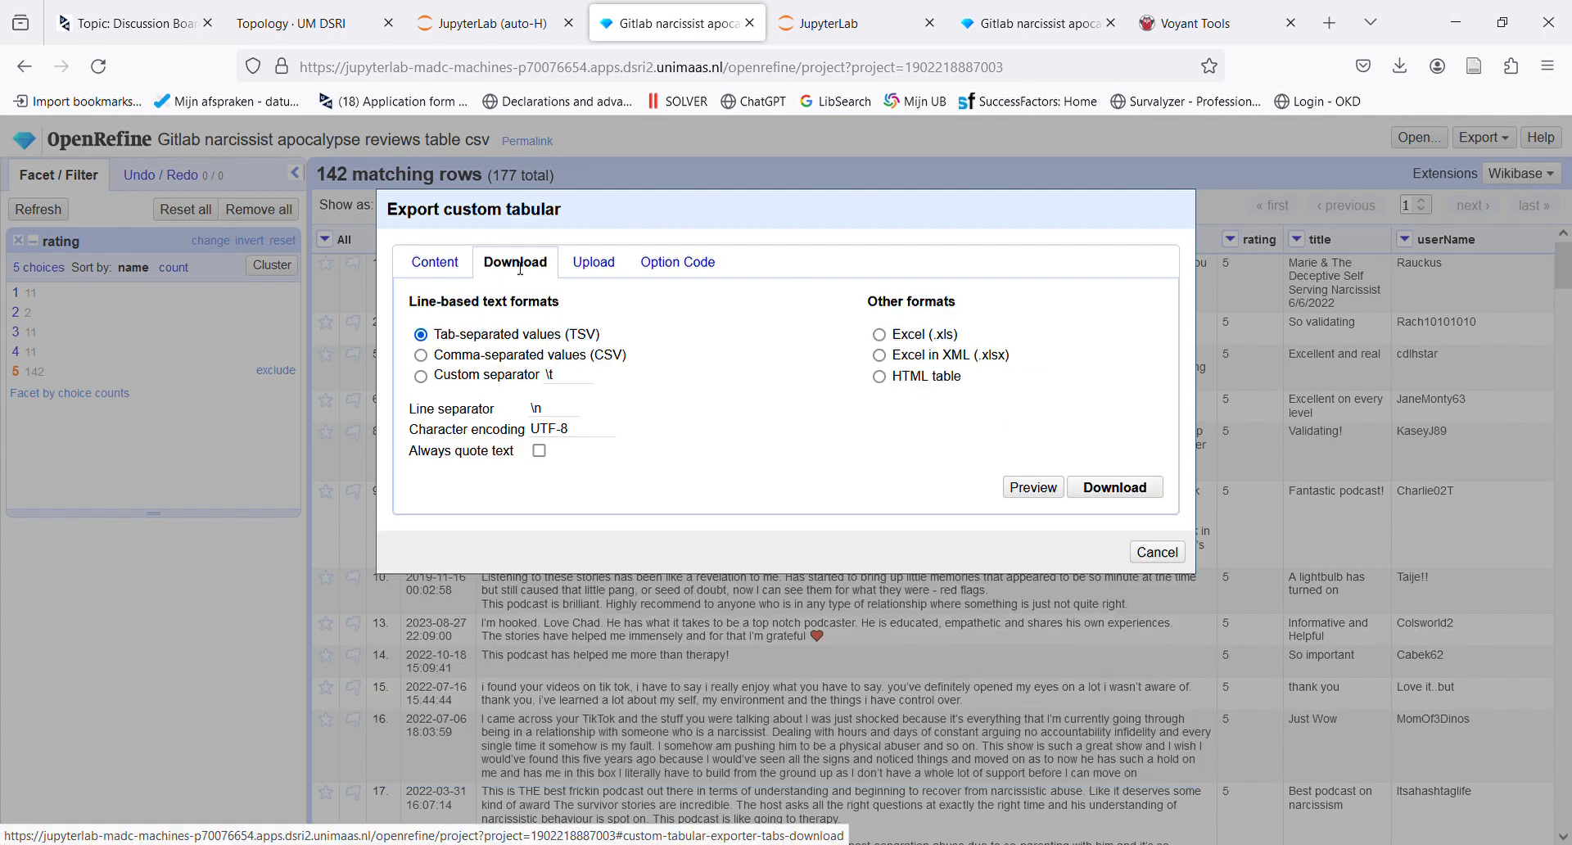
{"action": "left_click", "coordinate": [422, 378]}
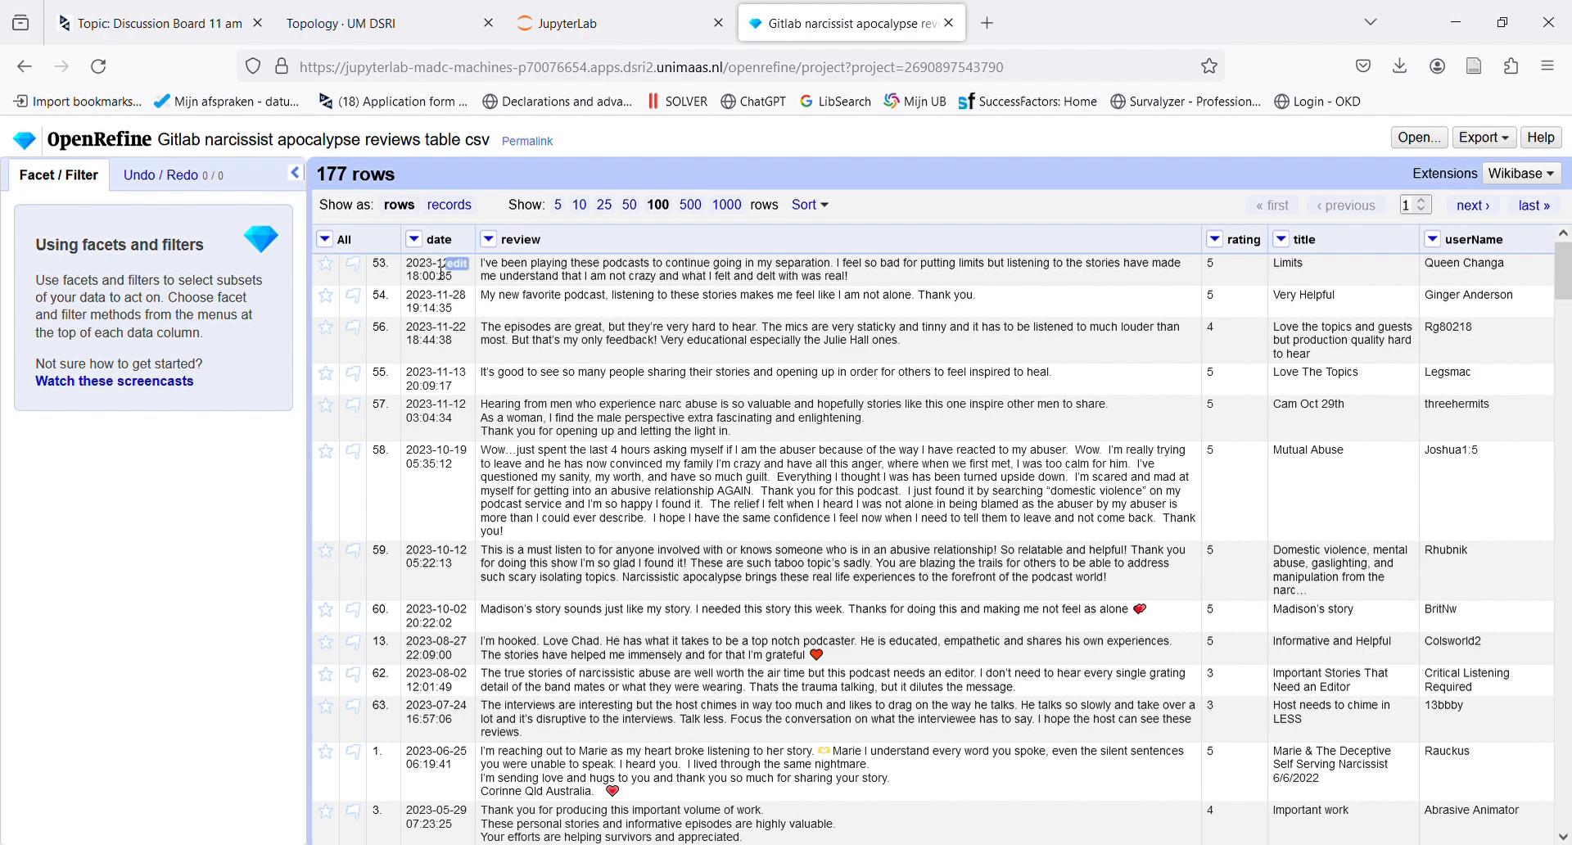
Look through the review rows and sort the table by date as text in a - z order.
{"action": "left_click_drag", "start_coordinate": [1563, 270], "coordinate": [1567, 818]}
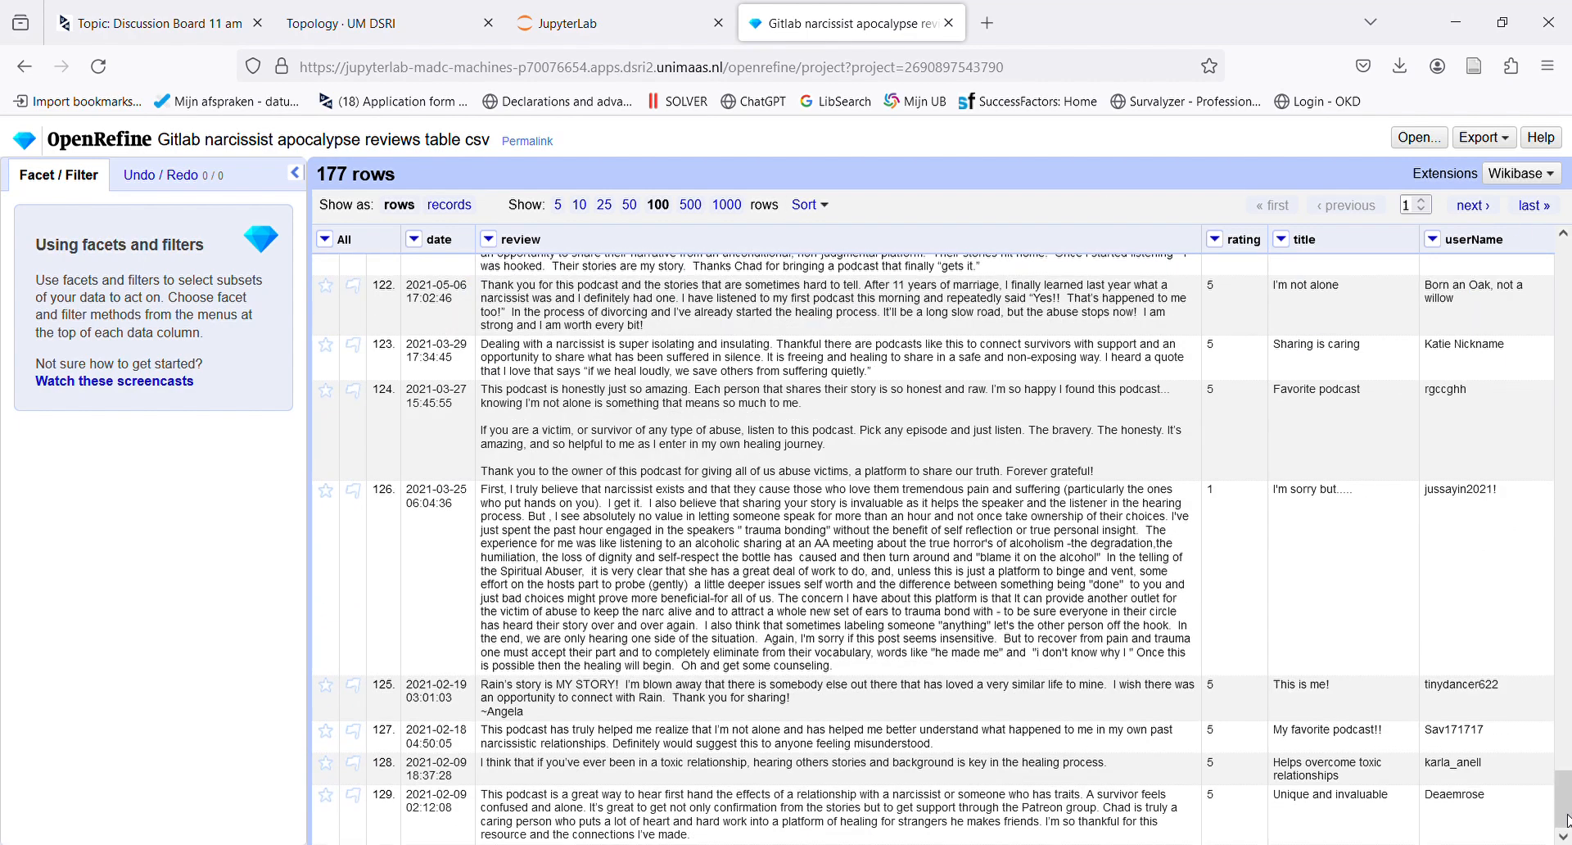
{"action": "left_click_drag", "start_coordinate": [1567, 818], "coordinate": [1564, 270]}
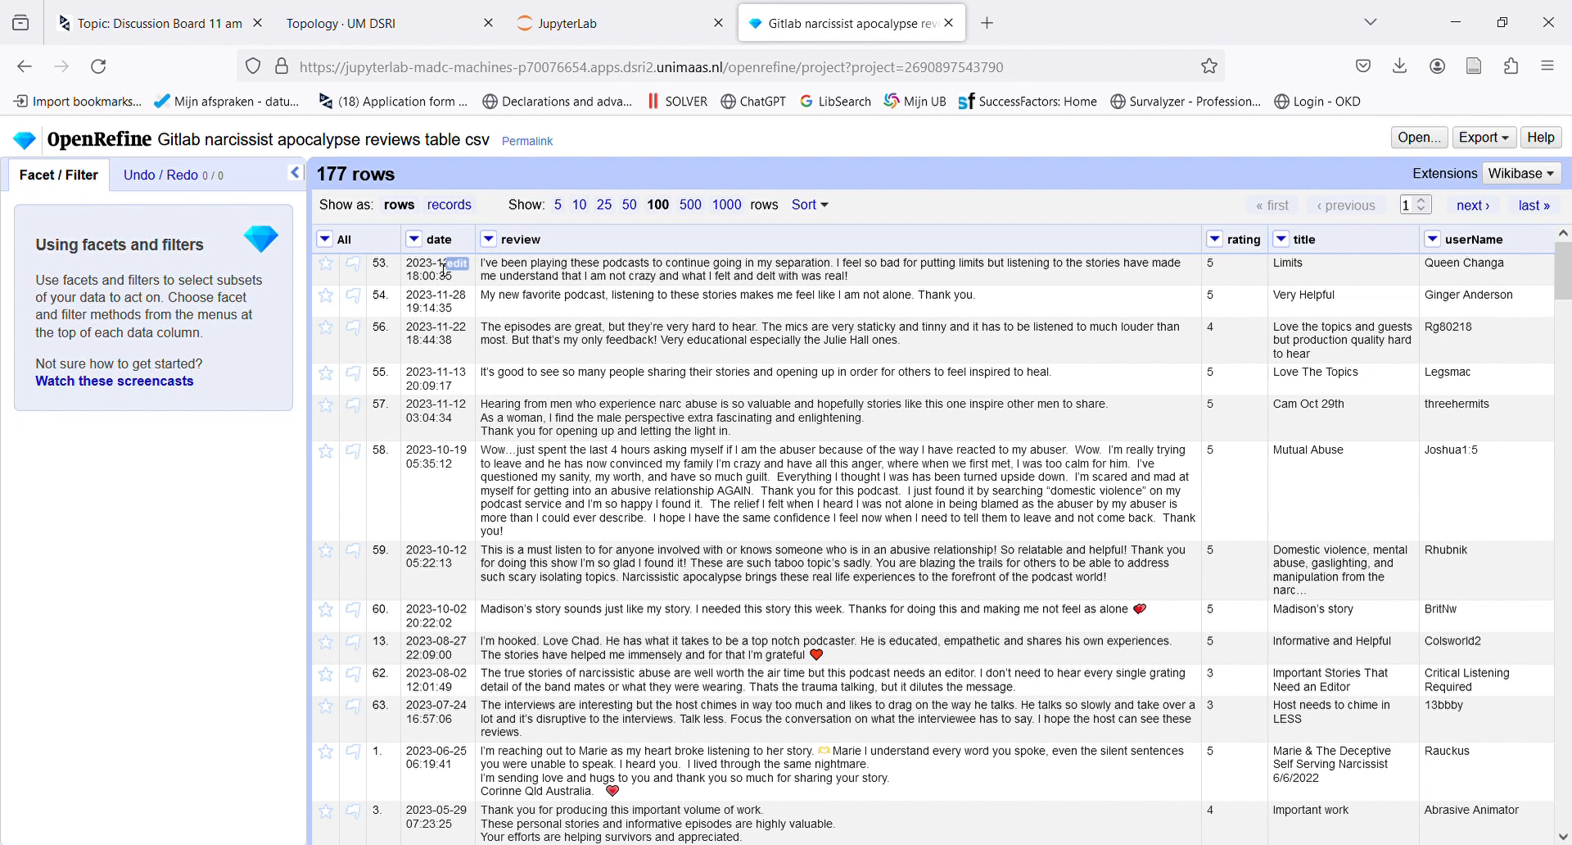
{"action": "left_click", "coordinate": [415, 240]}
{"action": "mouse_move", "coordinate": [467, 399]}
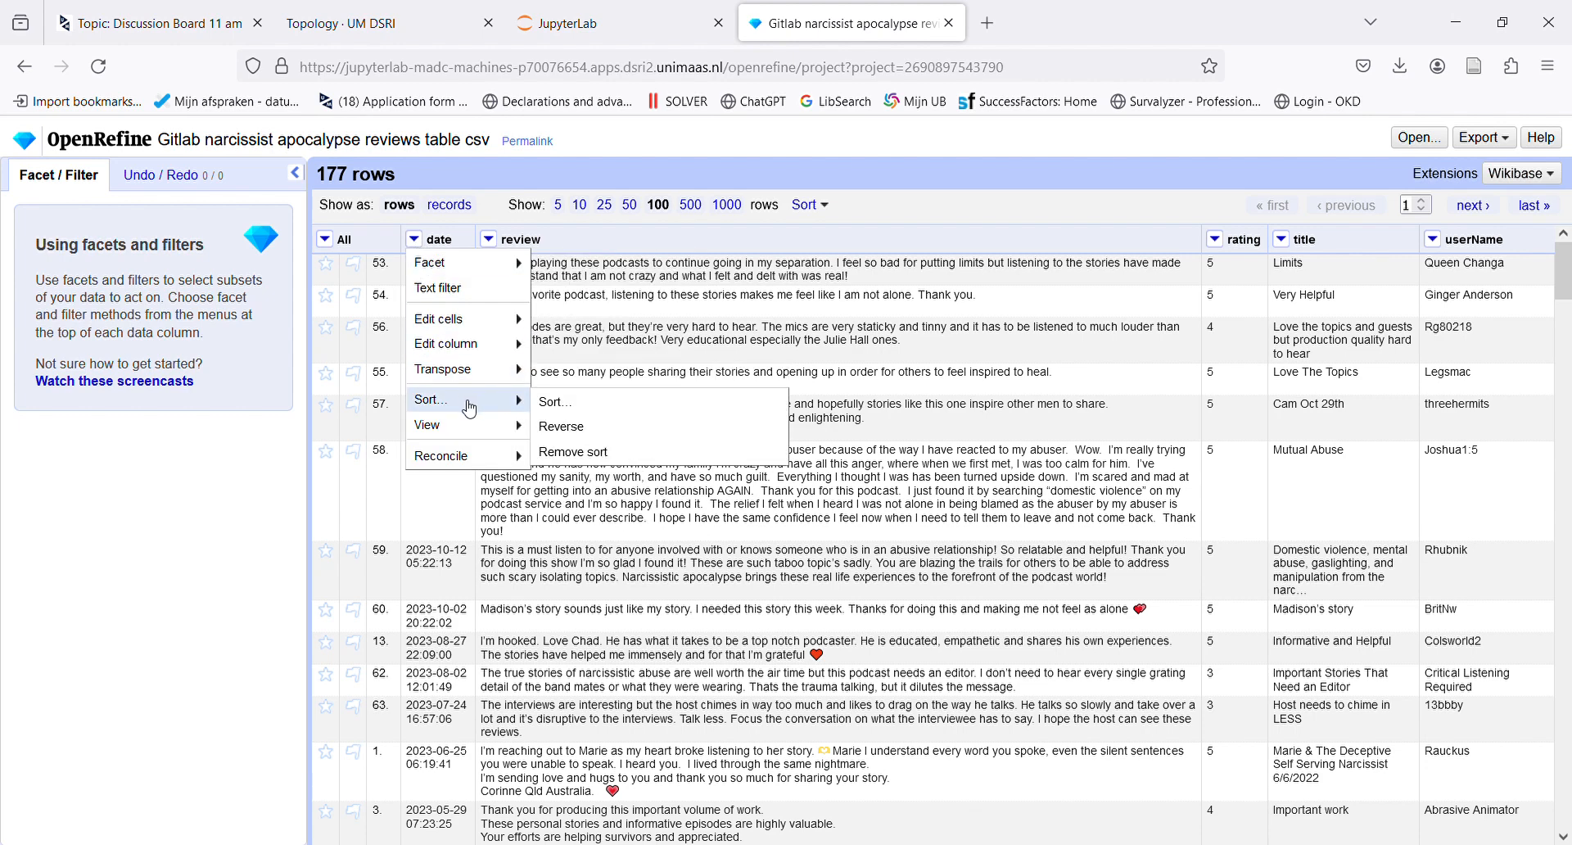
{"action": "left_click", "coordinate": [566, 401]}
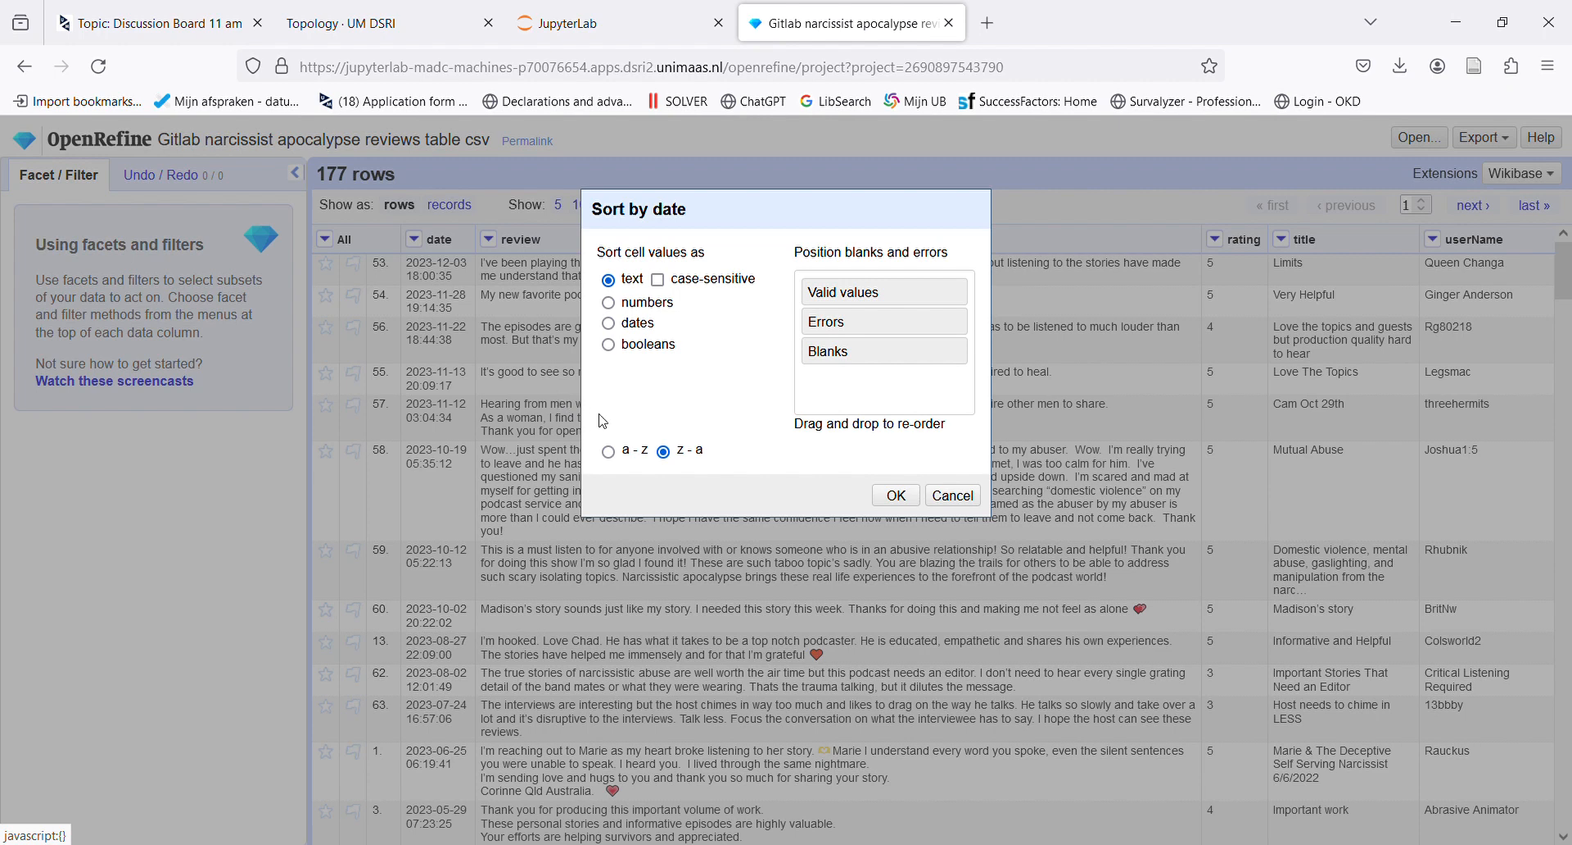
{"action": "left_click", "coordinate": [659, 452]}
{"action": "left_click", "coordinate": [630, 451]}
{"action": "left_click", "coordinate": [895, 496]}
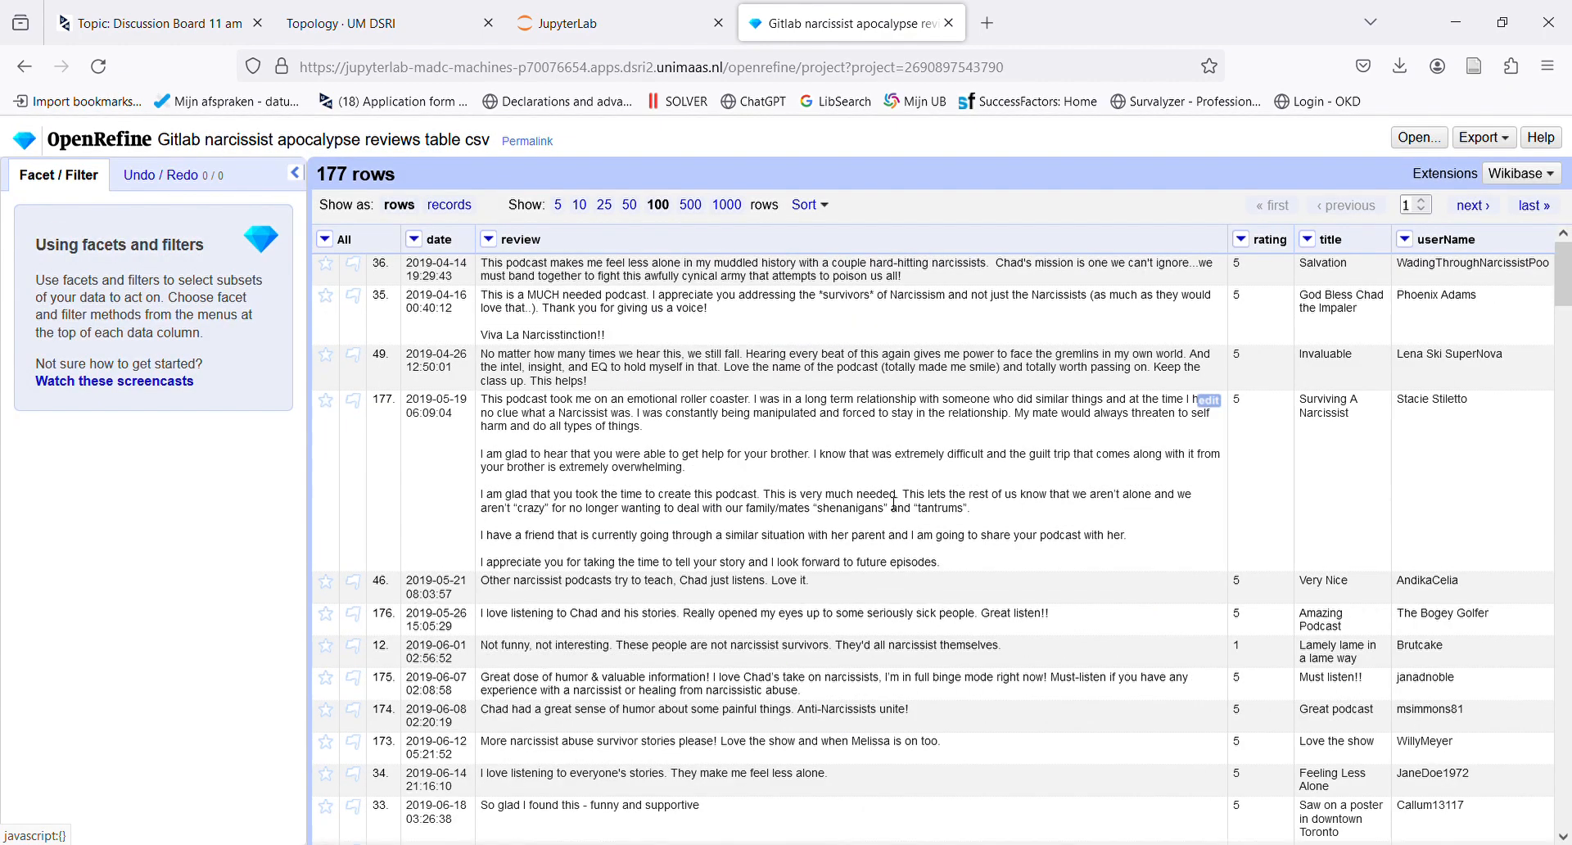
Check the date column's sort settings and reapply them with the a - z order.
{"action": "left_click", "coordinate": [415, 241]}
{"action": "mouse_move", "coordinate": [463, 400]}
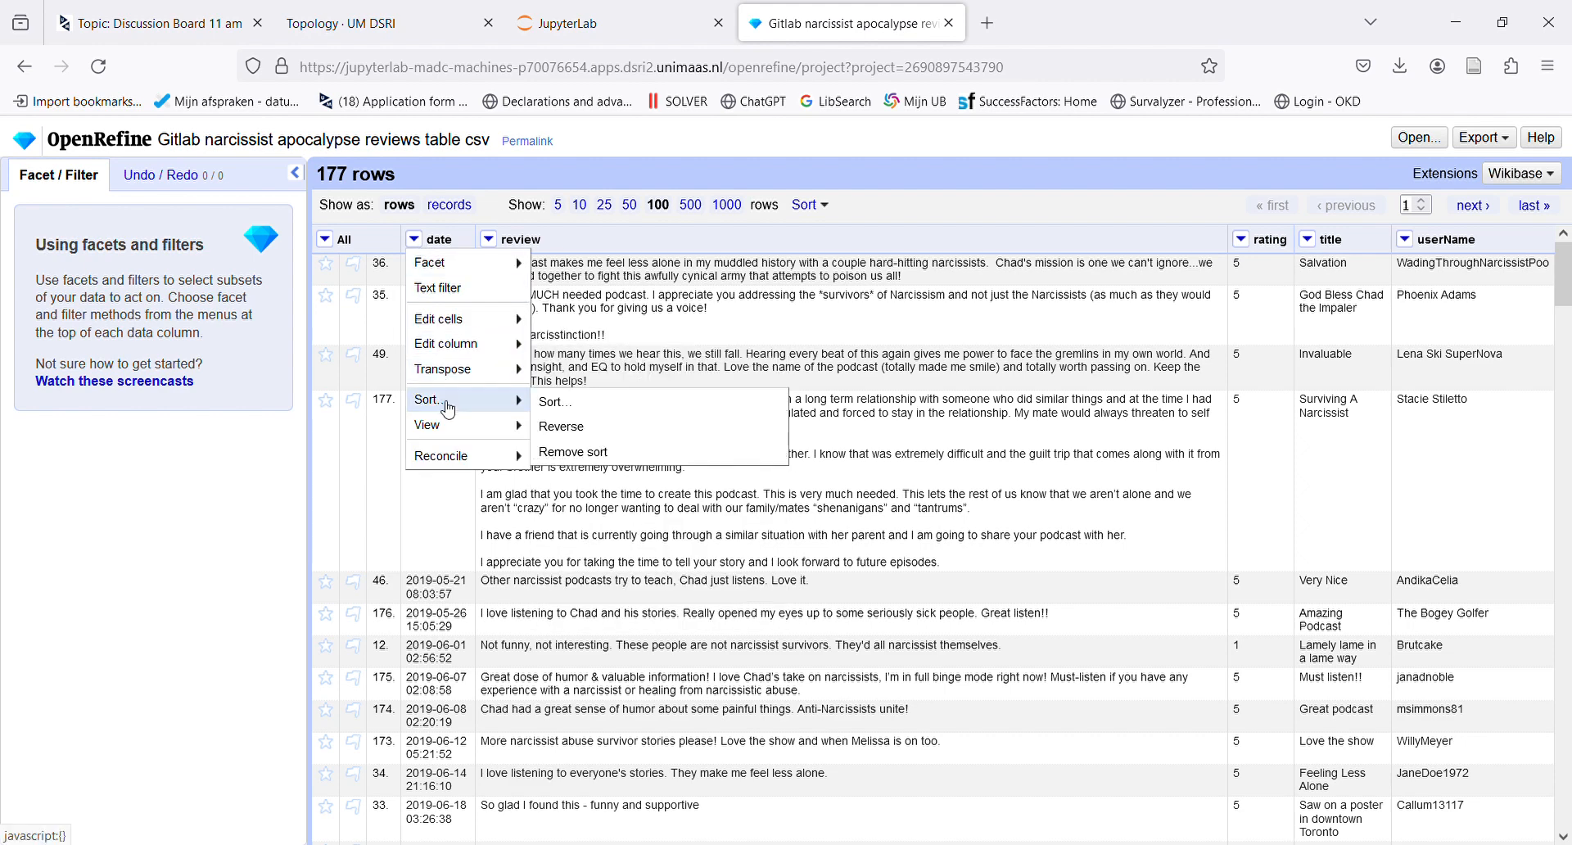
{"action": "left_click", "coordinate": [563, 411]}
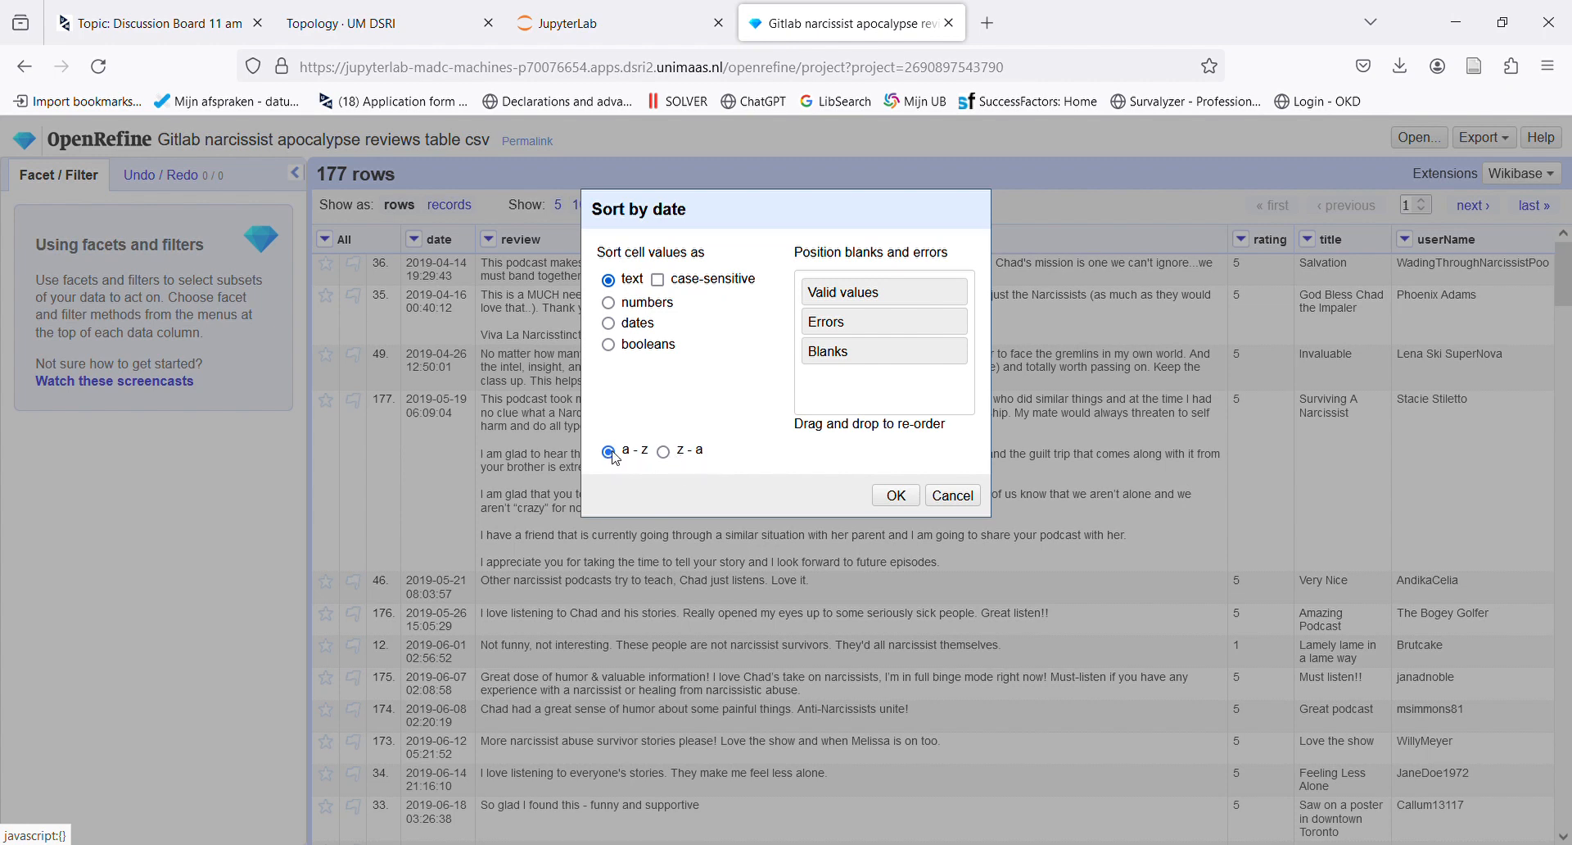
{"action": "left_click", "coordinate": [898, 496]}
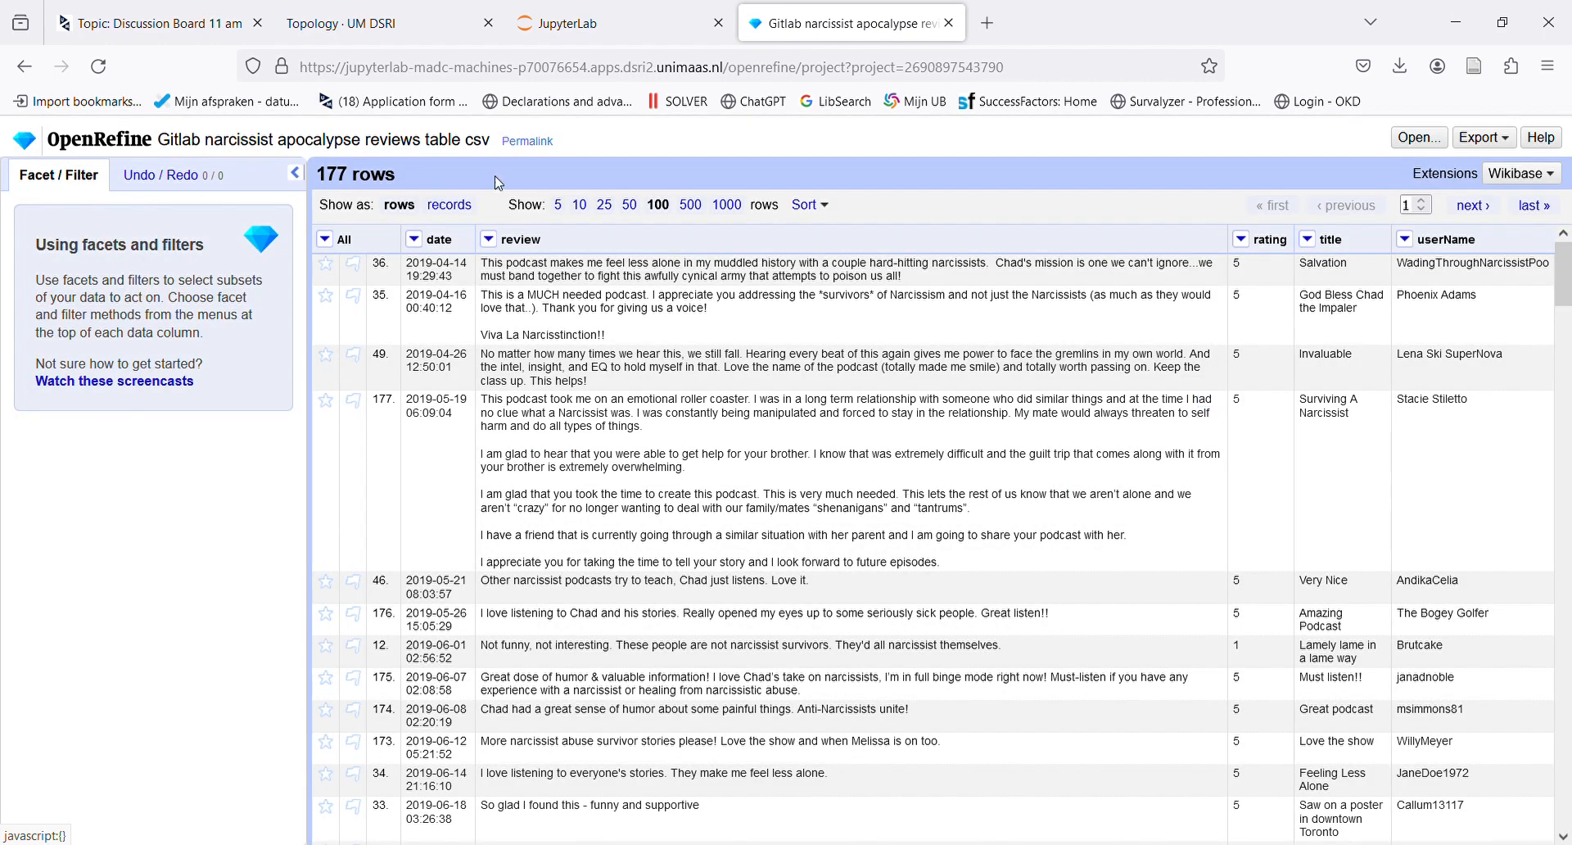
Sort the table by date as text in z - a order so the newest reviews come first.
{"action": "left_click", "coordinate": [414, 239]}
{"action": "mouse_move", "coordinate": [461, 401]}
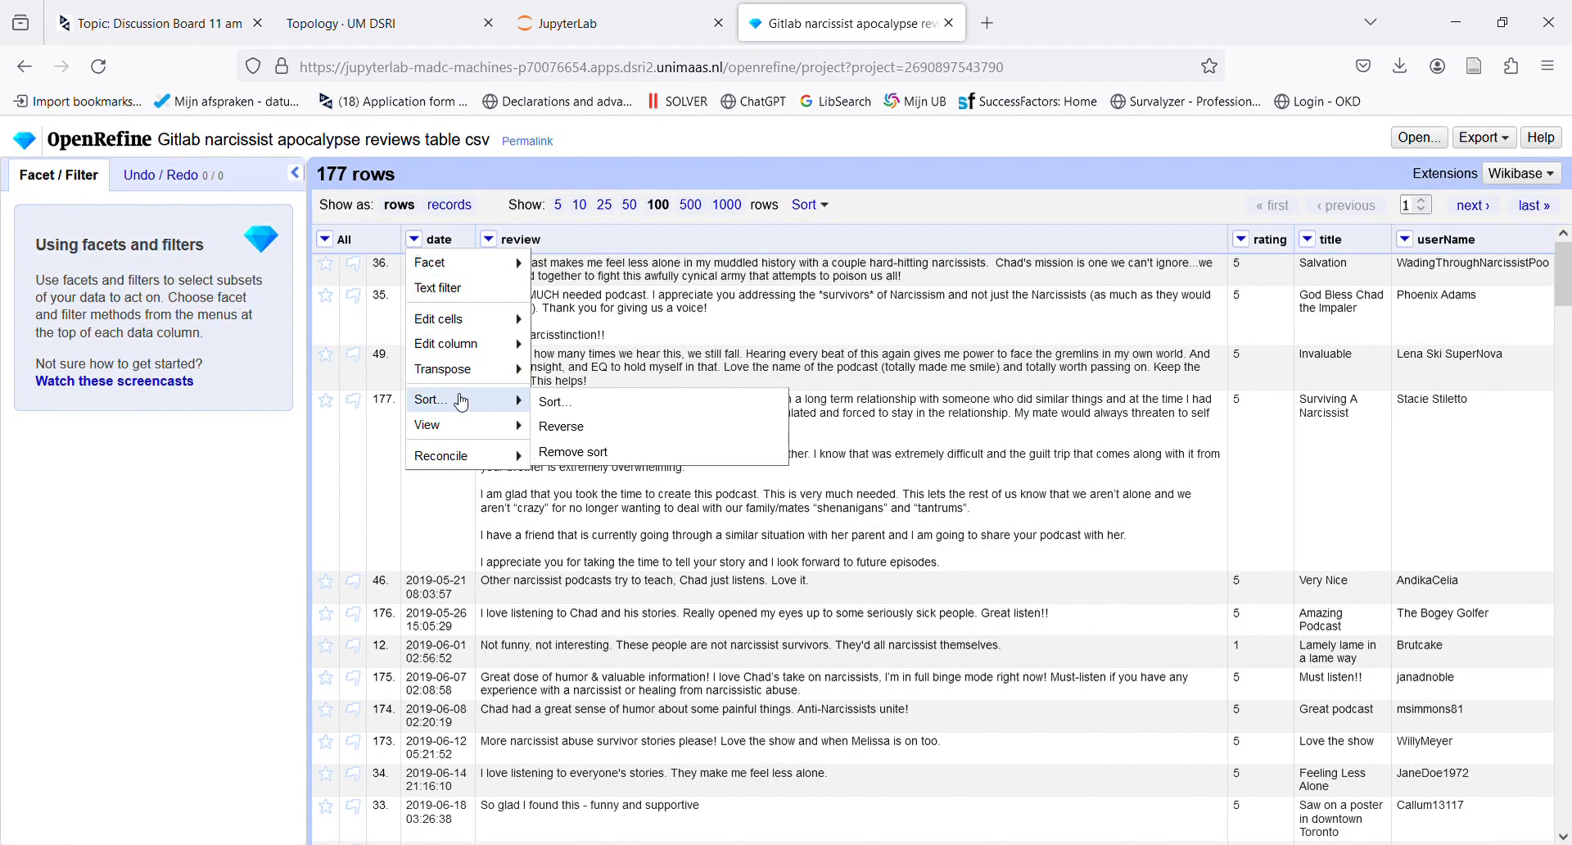
{"action": "left_click", "coordinate": [548, 401]}
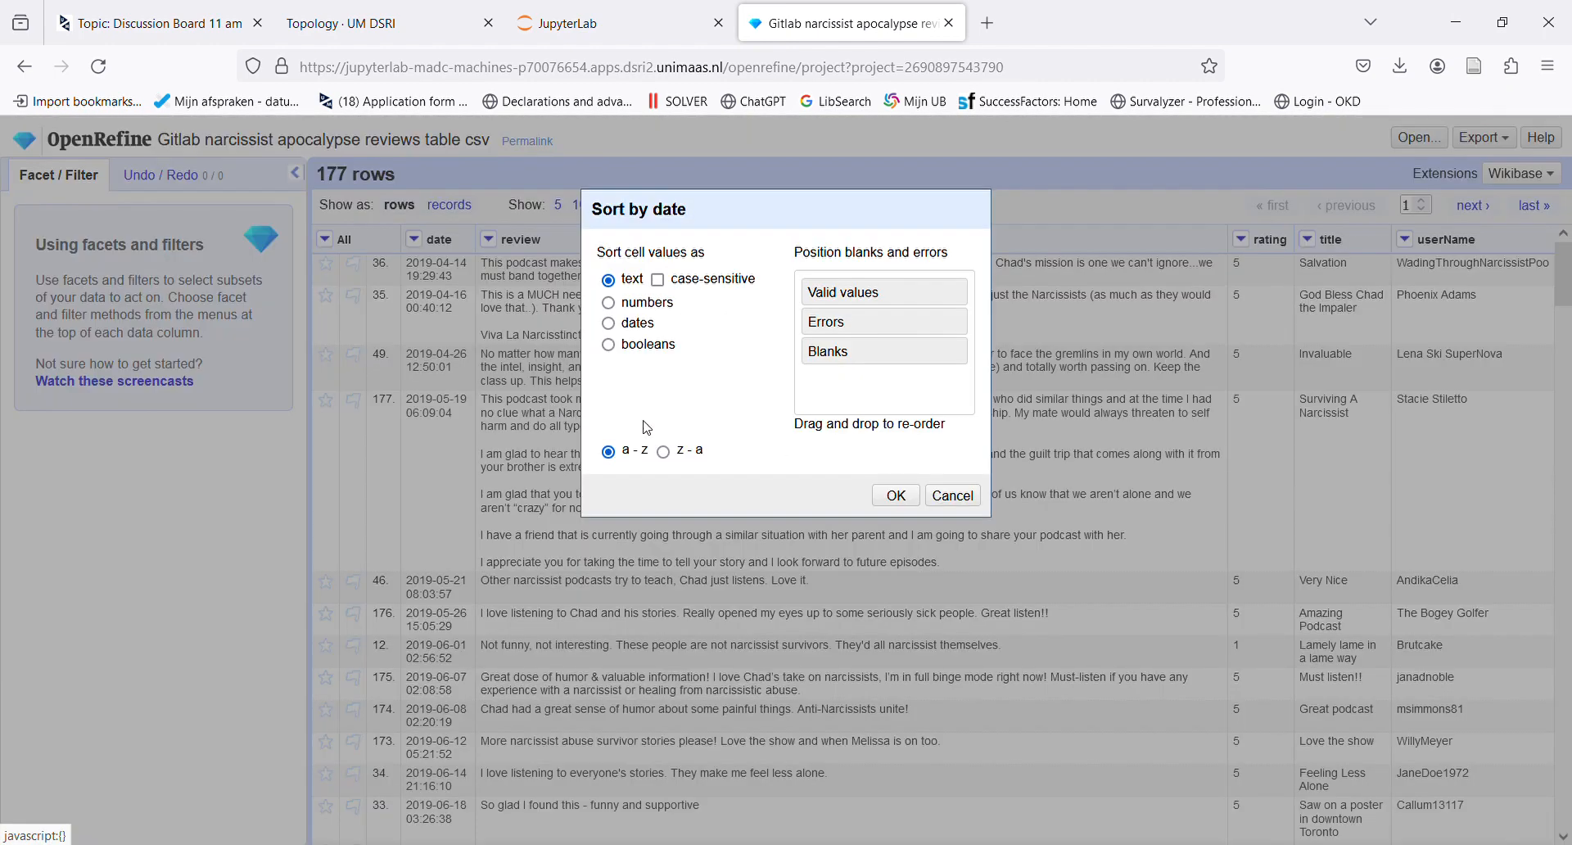
{"action": "left_click", "coordinate": [663, 451]}
{"action": "left_click", "coordinate": [896, 495]}
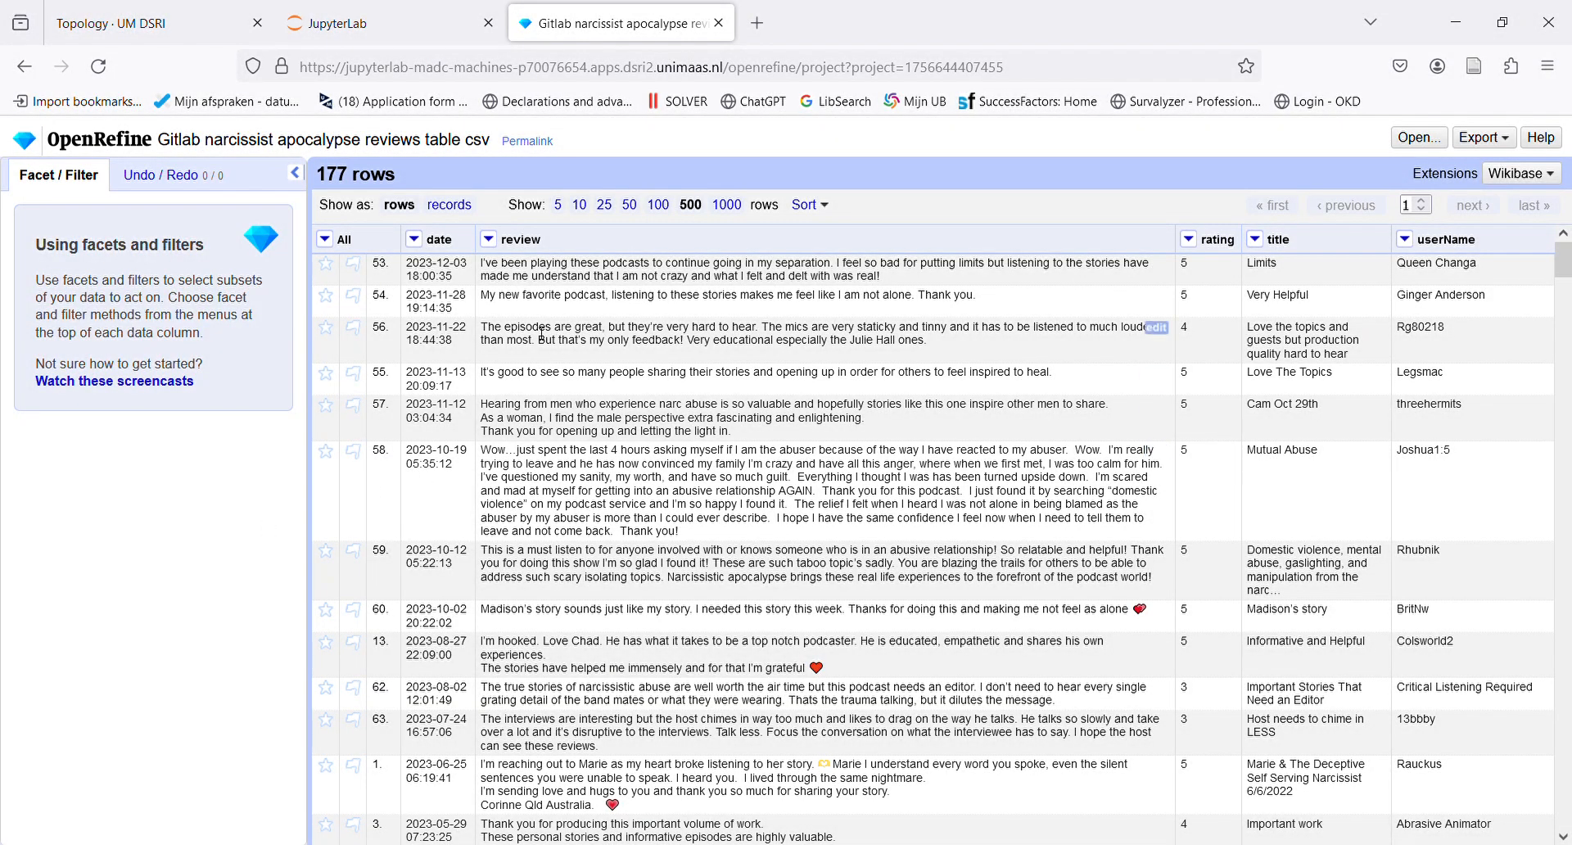
Change the date sort to a - z order so the oldest reviews come first.
{"action": "left_click", "coordinate": [415, 239]}
{"action": "mouse_move", "coordinate": [434, 399]}
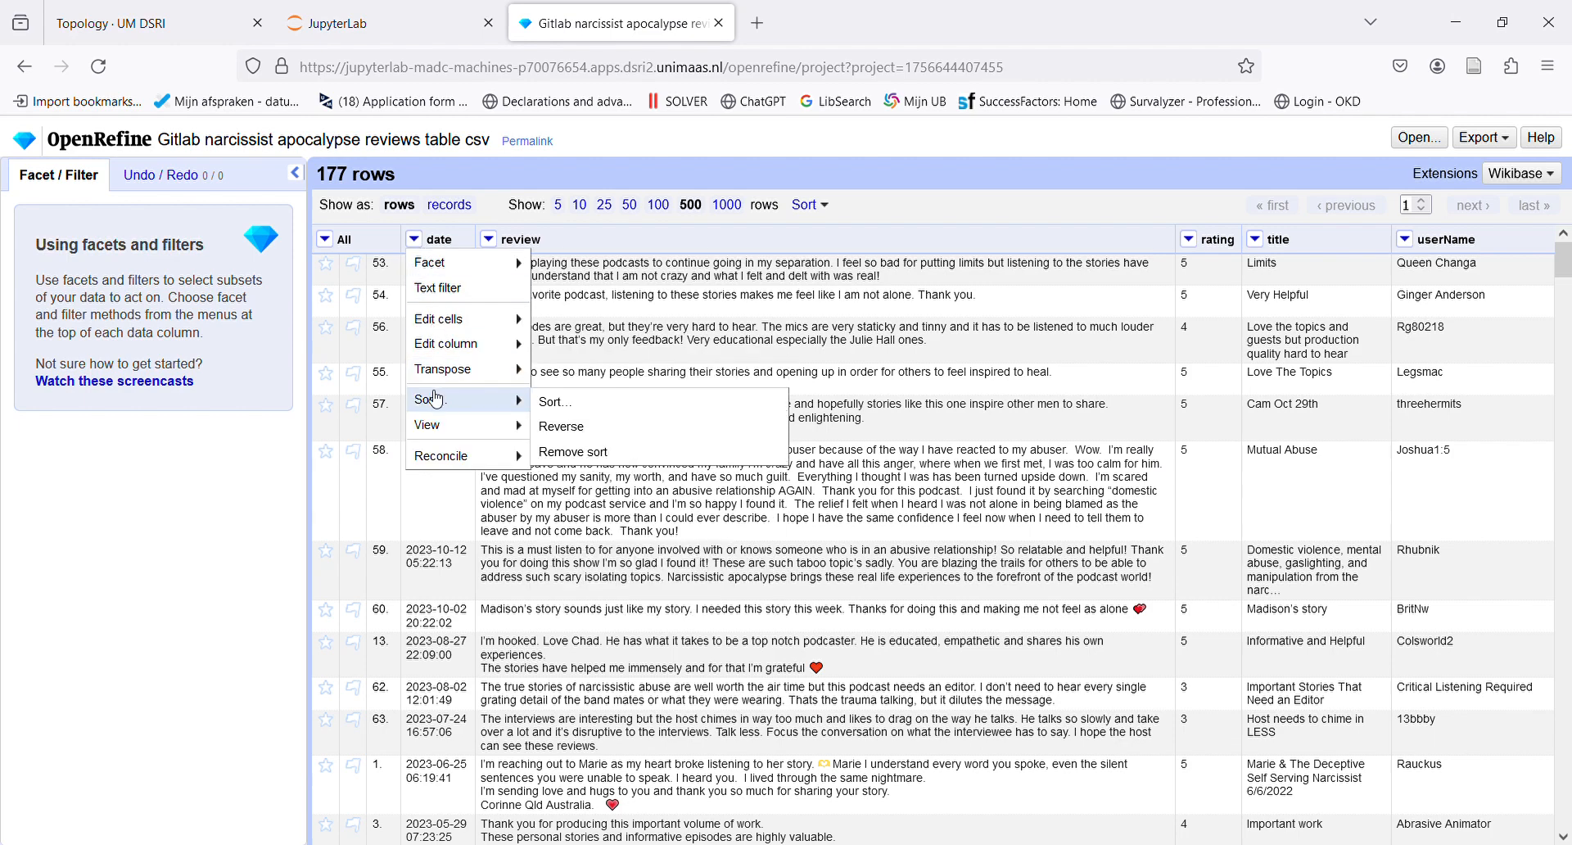
{"action": "left_click", "coordinate": [568, 401]}
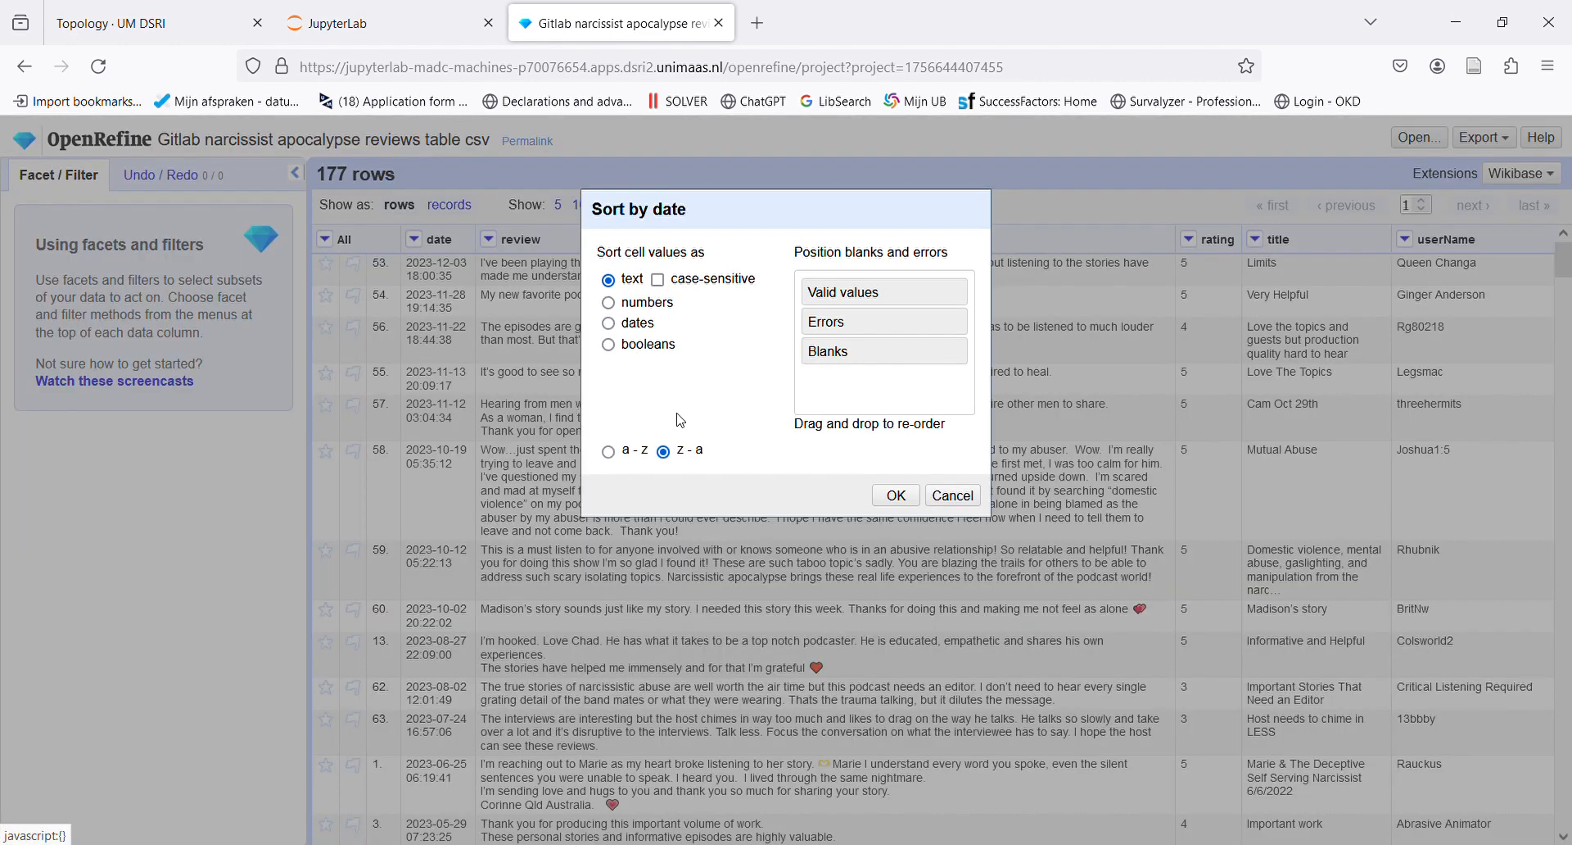
{"action": "left_click", "coordinate": [608, 452]}
{"action": "left_click", "coordinate": [896, 495]}
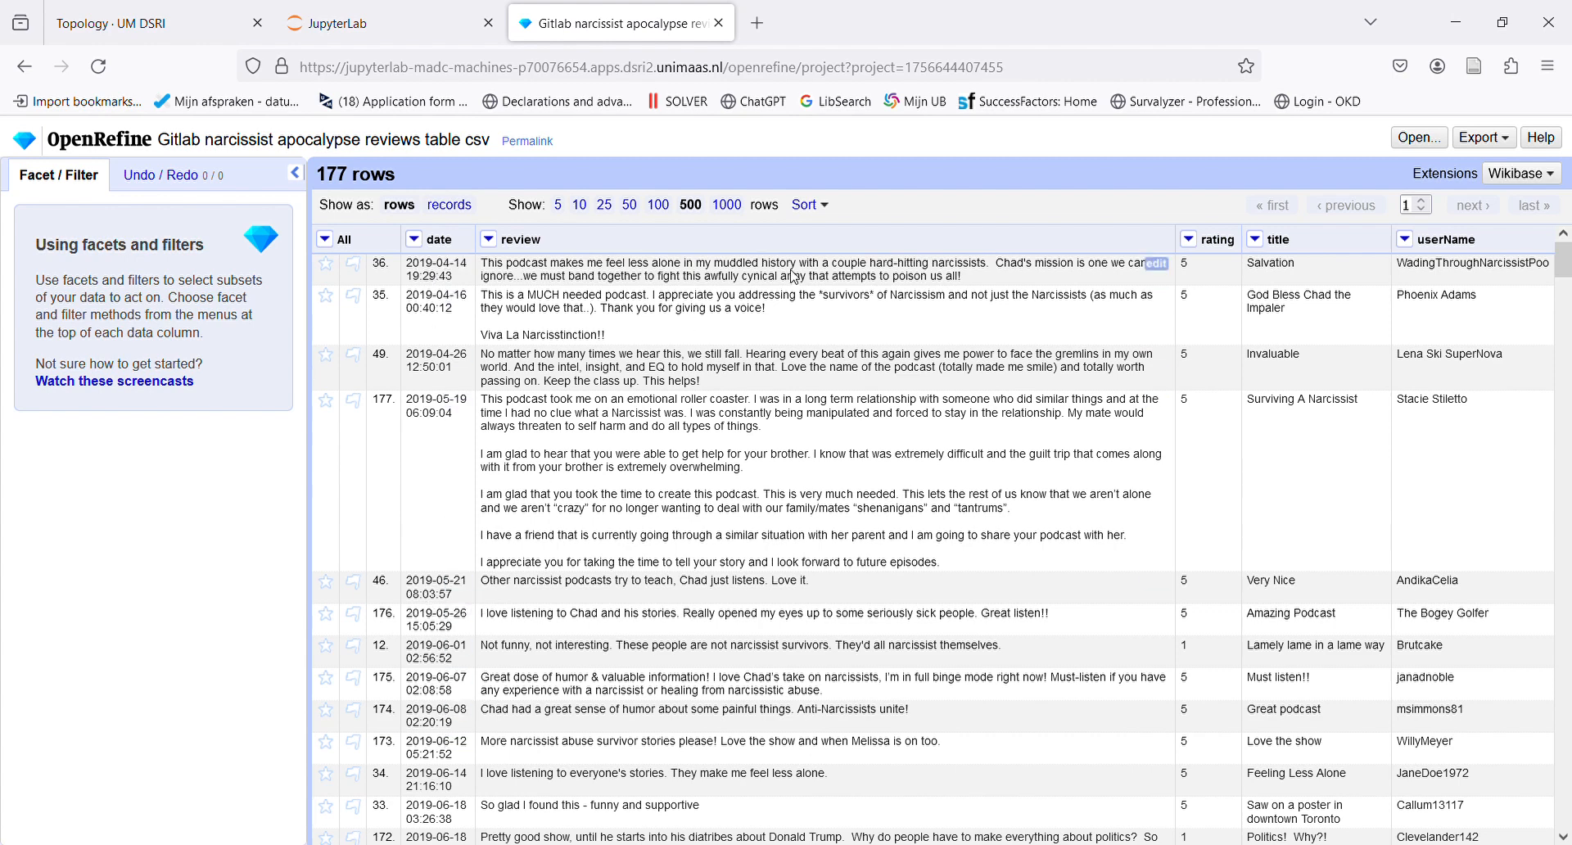
Reorder the rows permanently by the date sort and export the table as Excel 2007+ (.xlsx).
{"action": "left_click", "coordinate": [810, 208]}
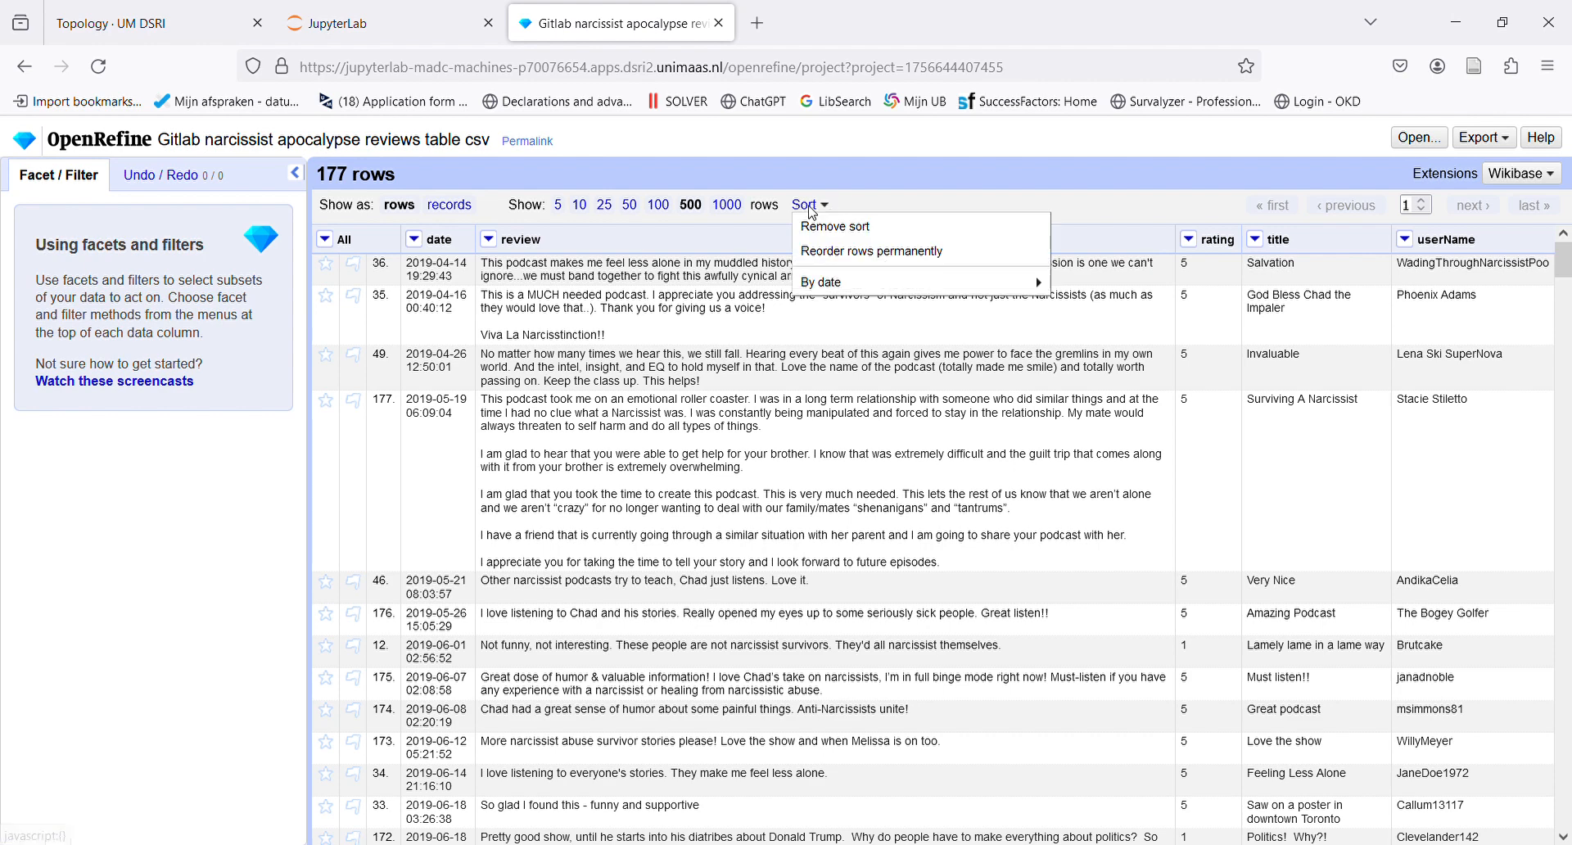
{"action": "left_click", "coordinate": [838, 262]}
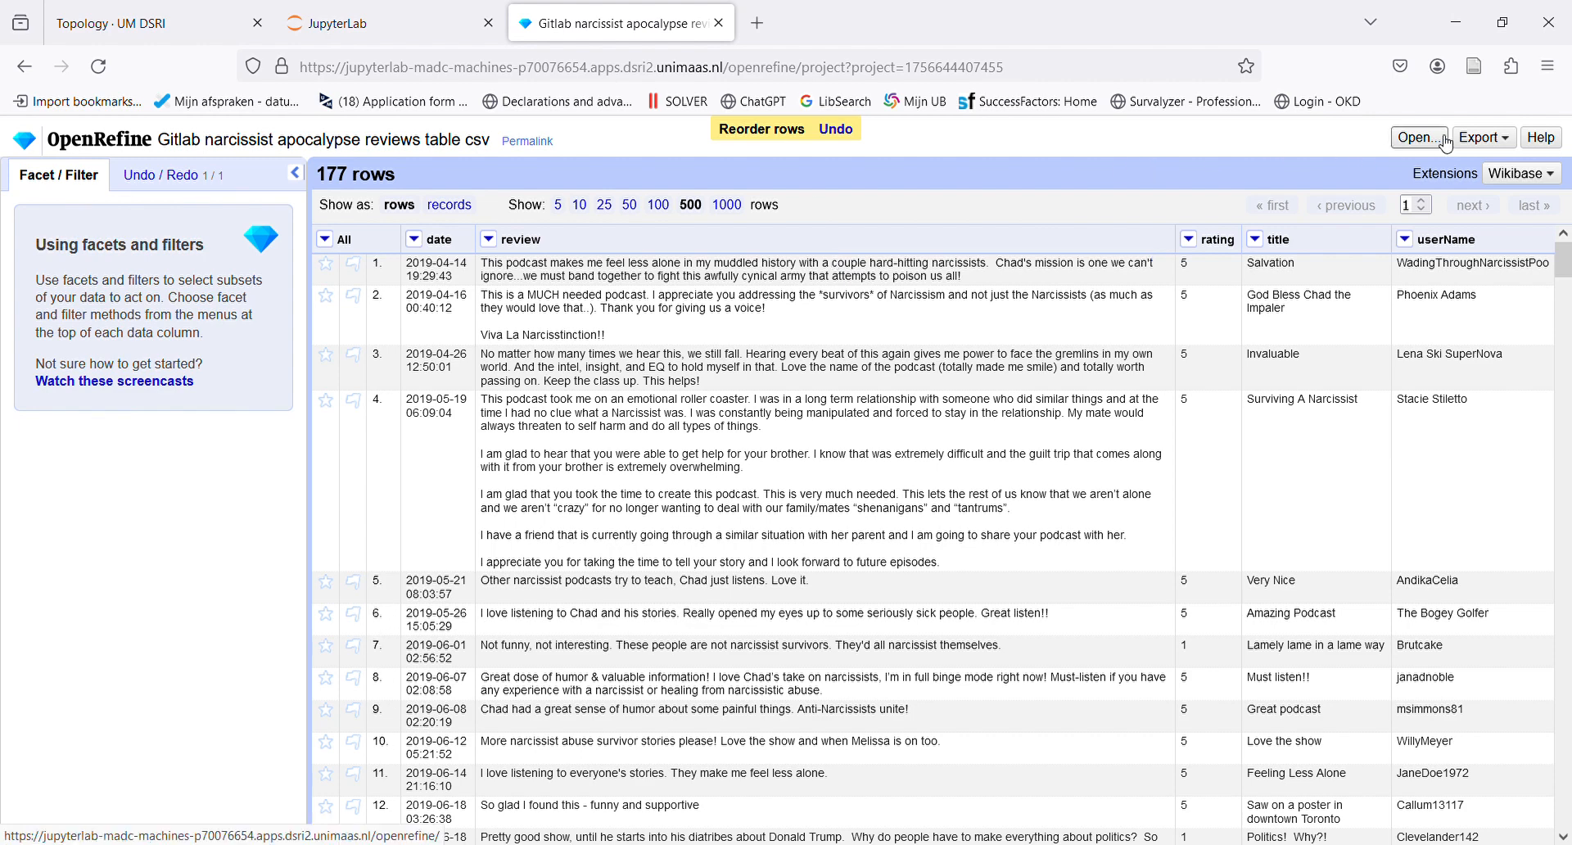
{"action": "left_click", "coordinate": [1484, 139]}
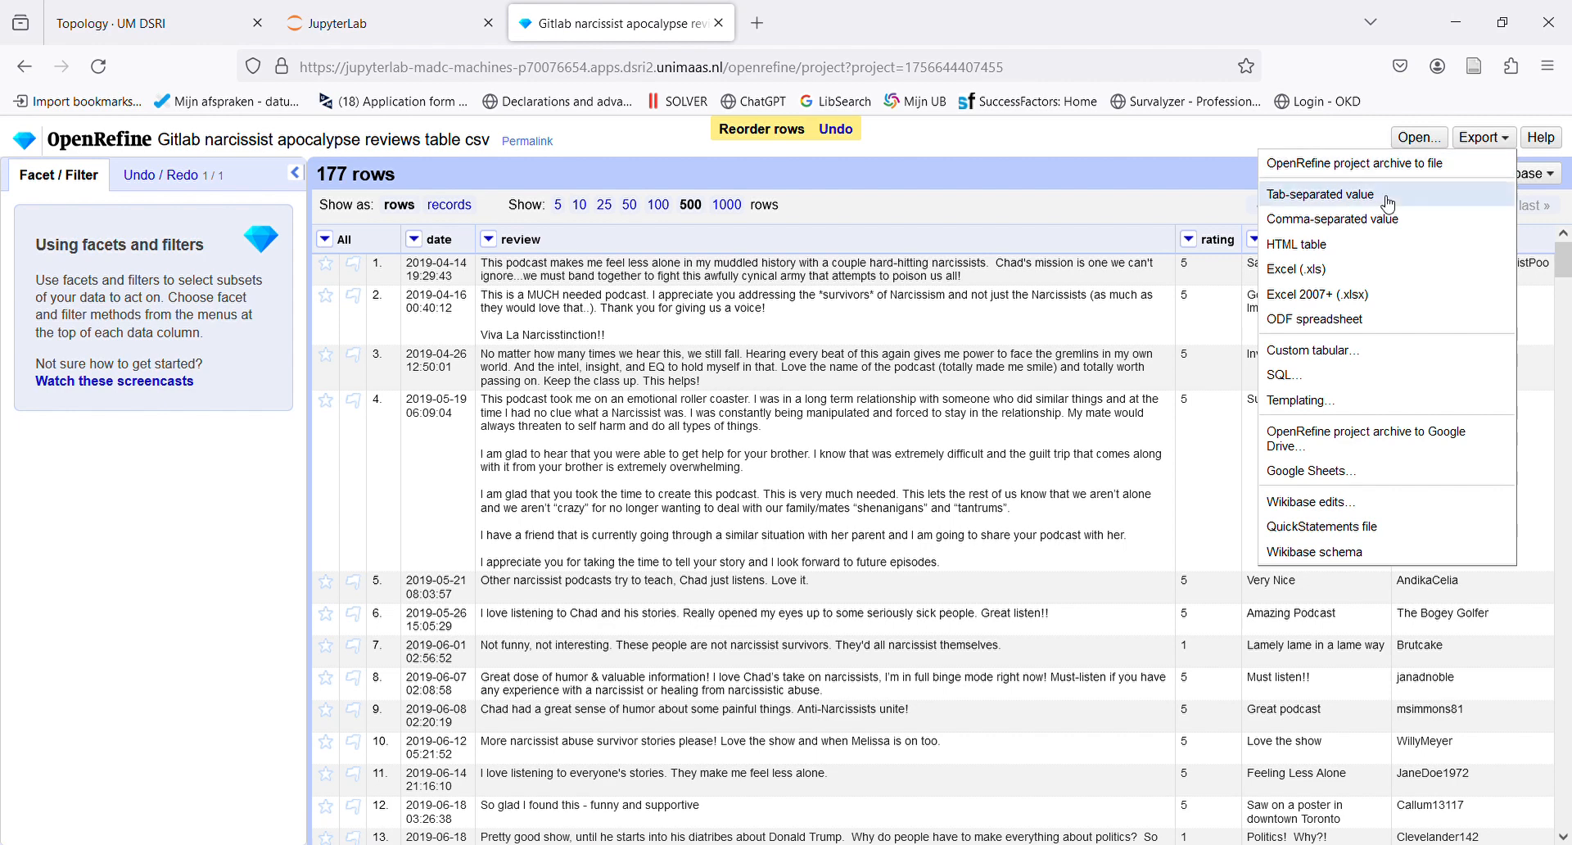
{"action": "left_click", "coordinate": [1321, 295]}
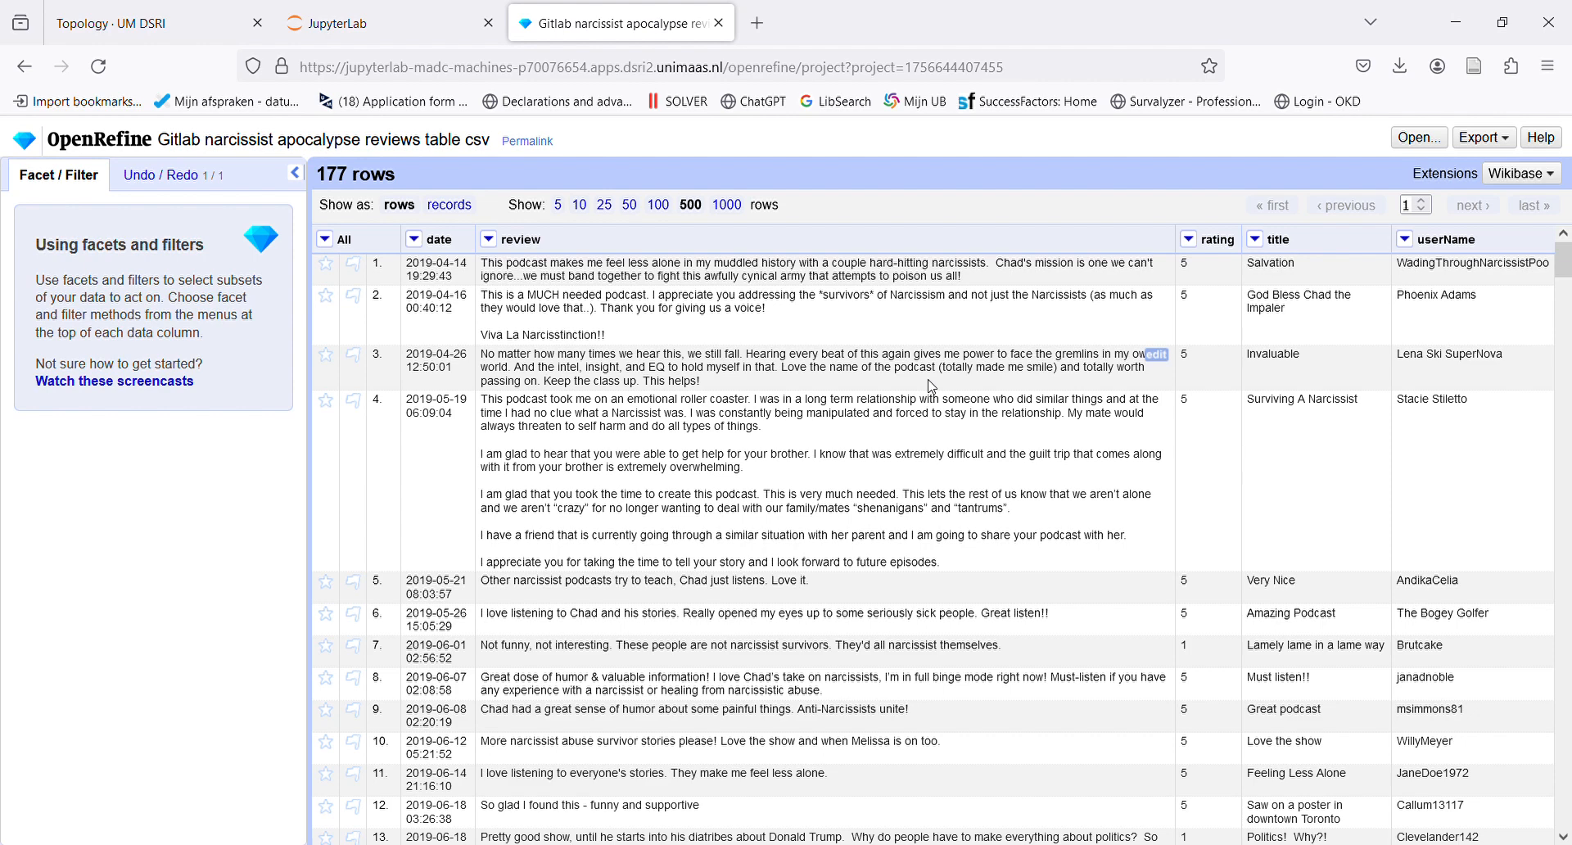
Set up a custom tabular export that excludes the date, rating and userName columns and places title before review.
{"action": "left_click", "coordinate": [1482, 140]}
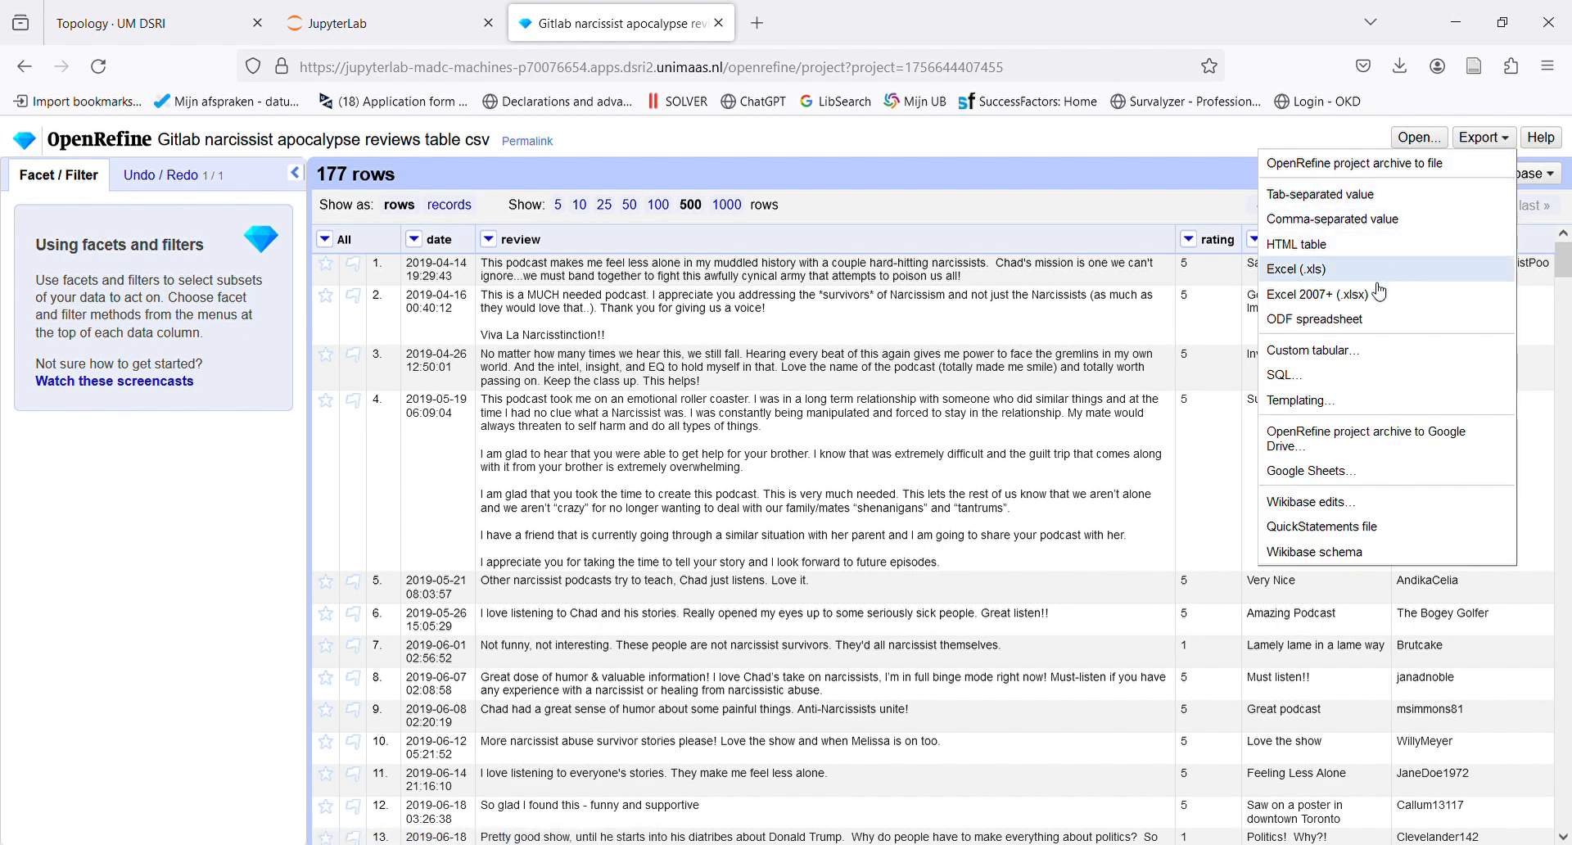
{"action": "left_click", "coordinate": [1314, 351]}
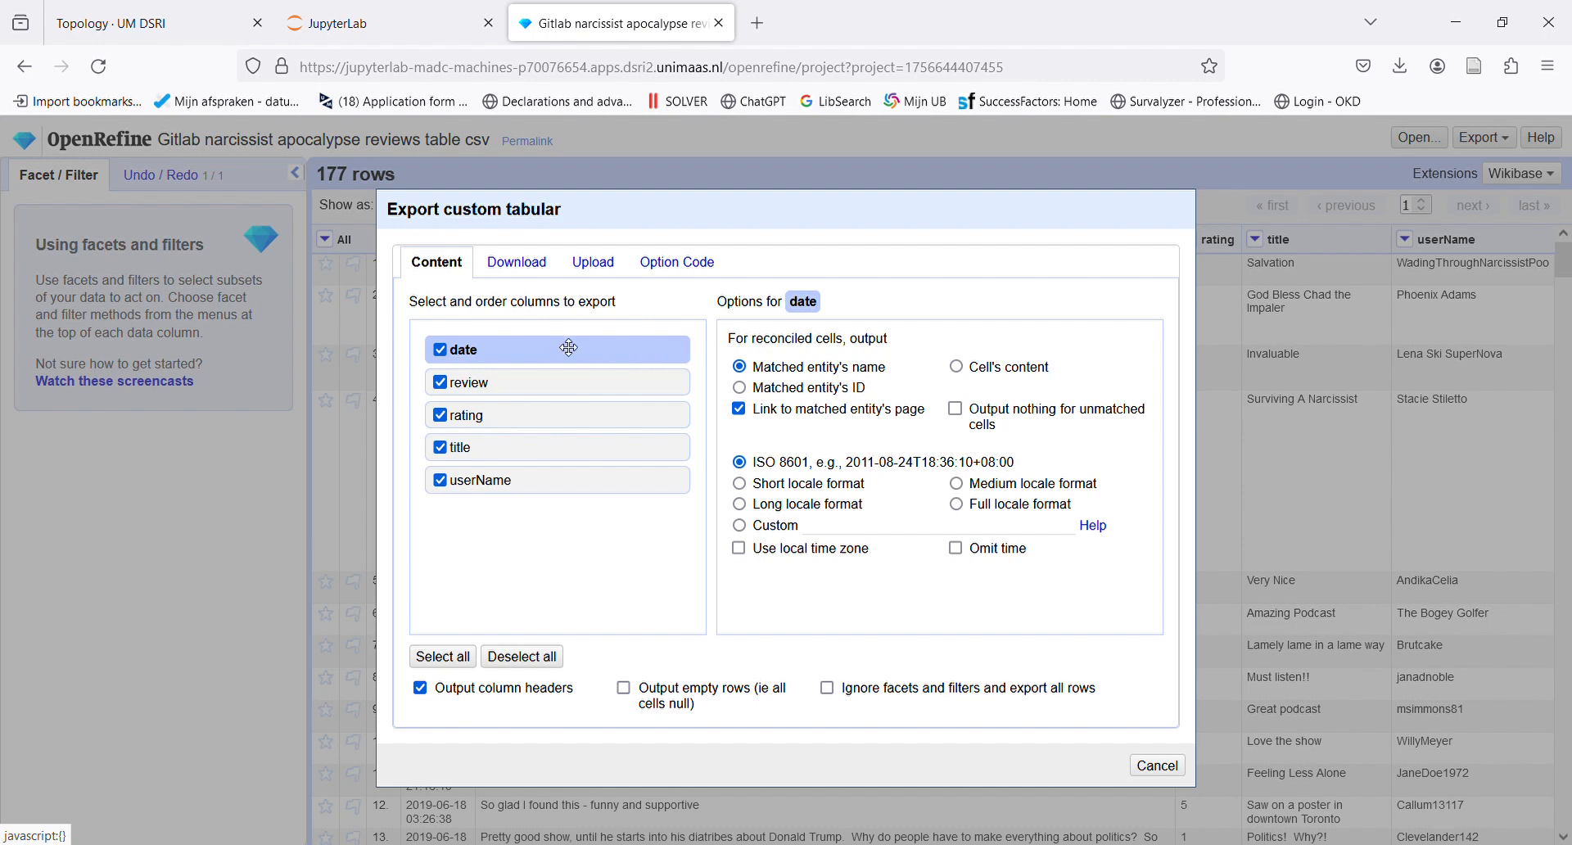
{"action": "left_click", "coordinate": [440, 350]}
{"action": "left_click", "coordinate": [439, 415]}
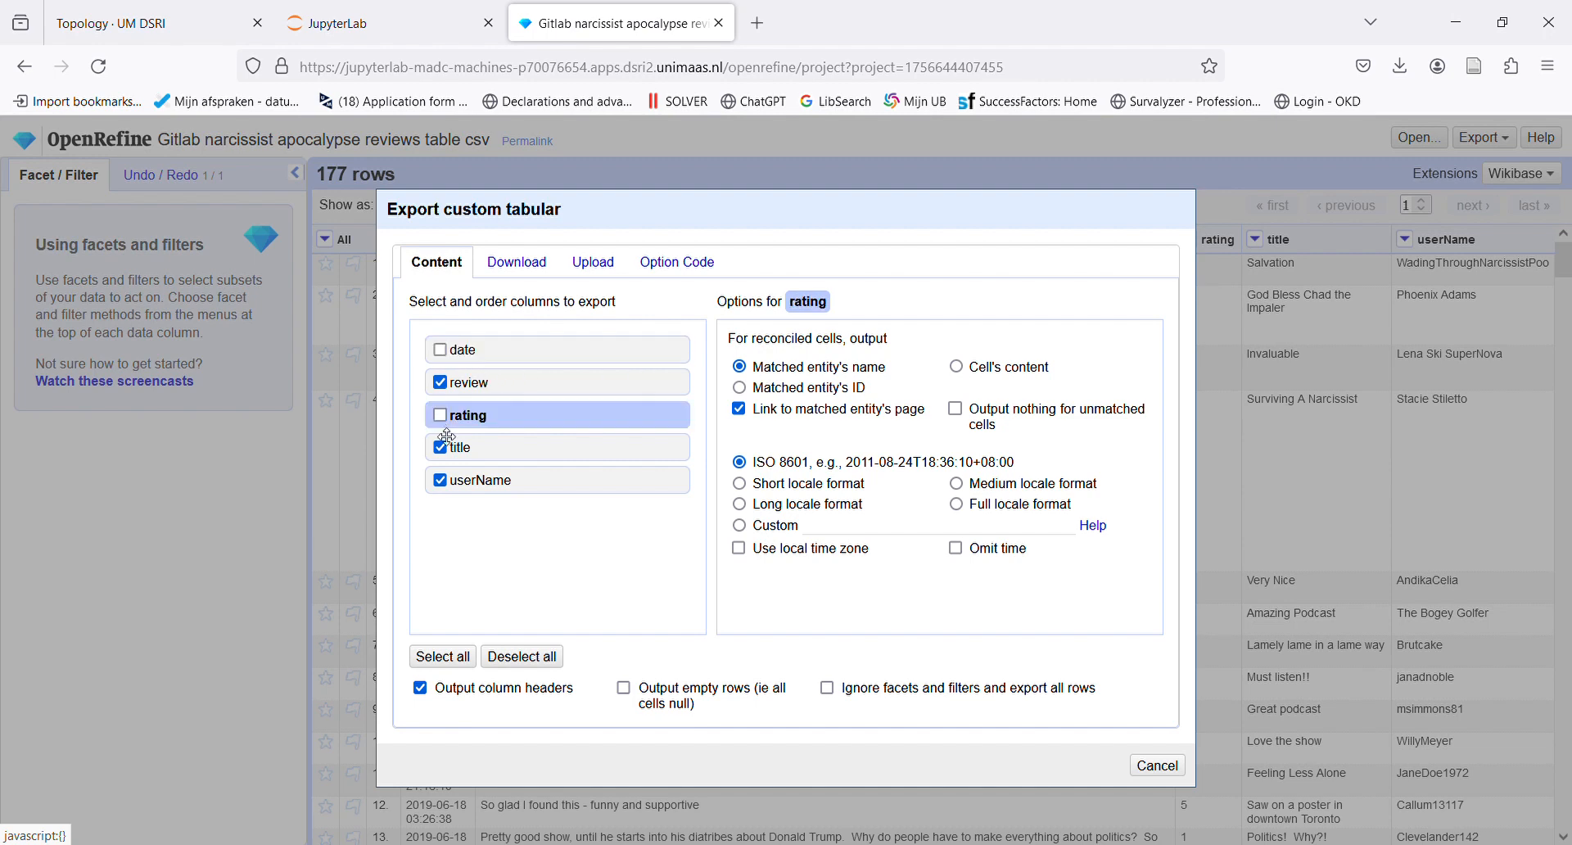
{"action": "left_click", "coordinate": [439, 482]}
{"action": "left_click_drag", "start_coordinate": [456, 450], "coordinate": [486, 390]}
{"action": "left_click", "coordinate": [486, 391]}
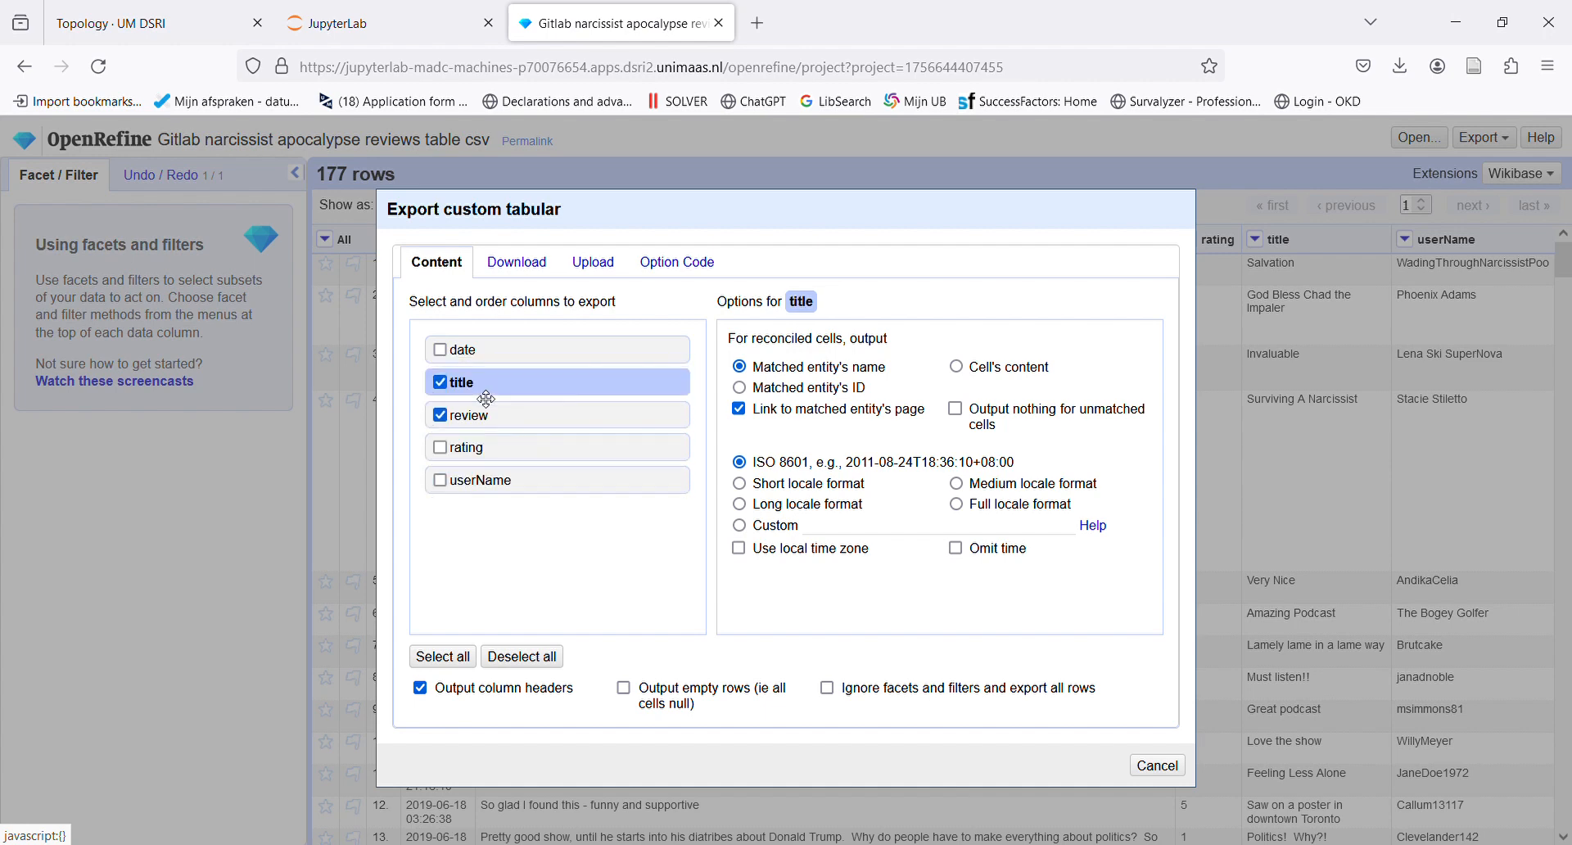
Download the custom export as line-based text with UTF-16 character encoding and the custom separator \t.
{"action": "left_click", "coordinate": [530, 263]}
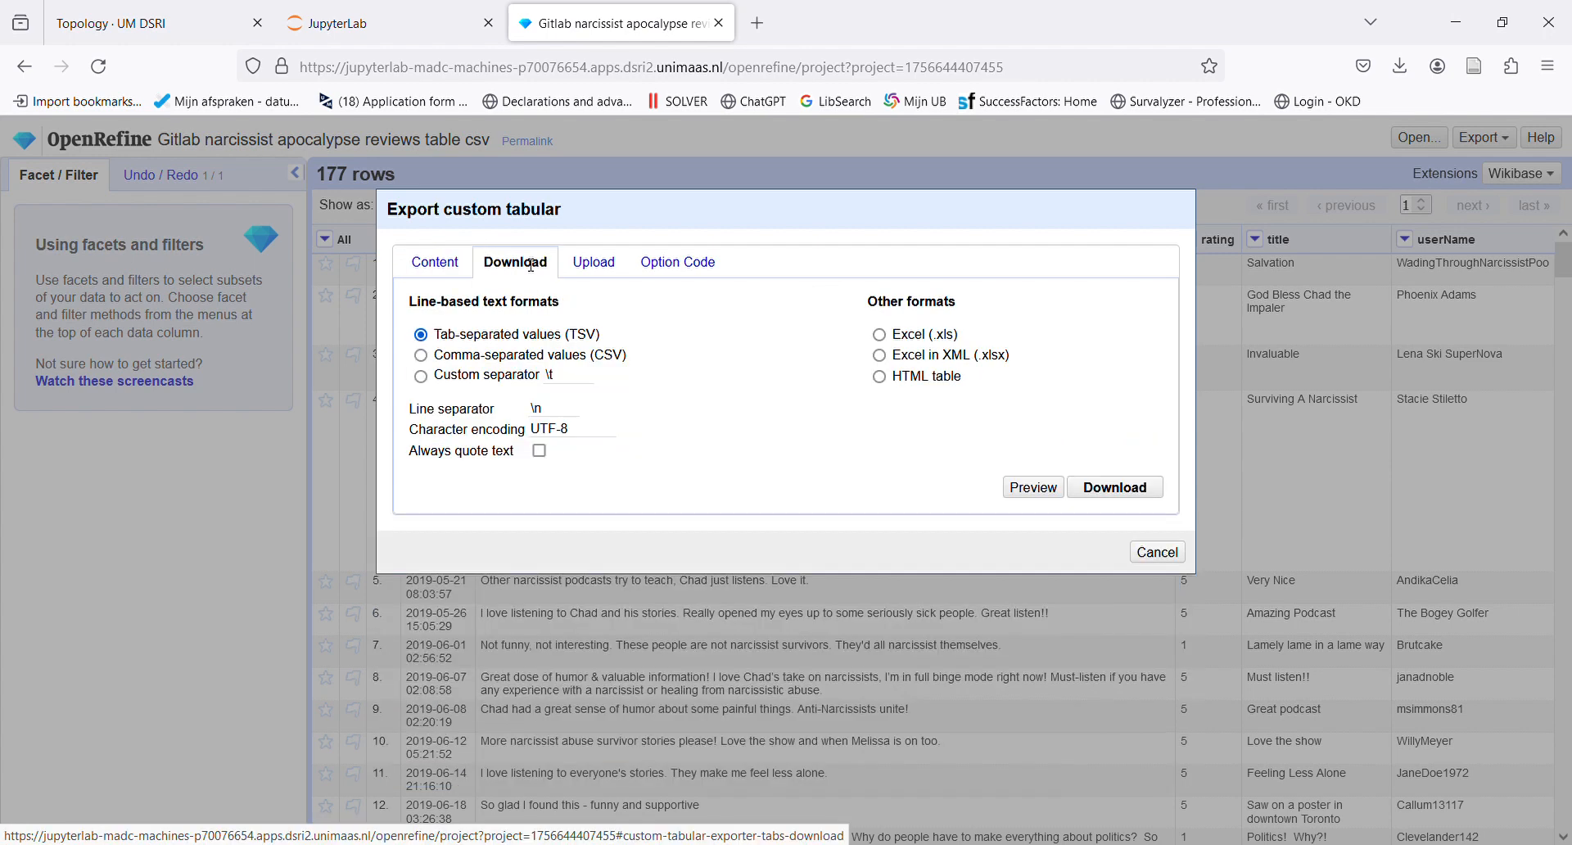
{"action": "left_click", "coordinate": [552, 431]}
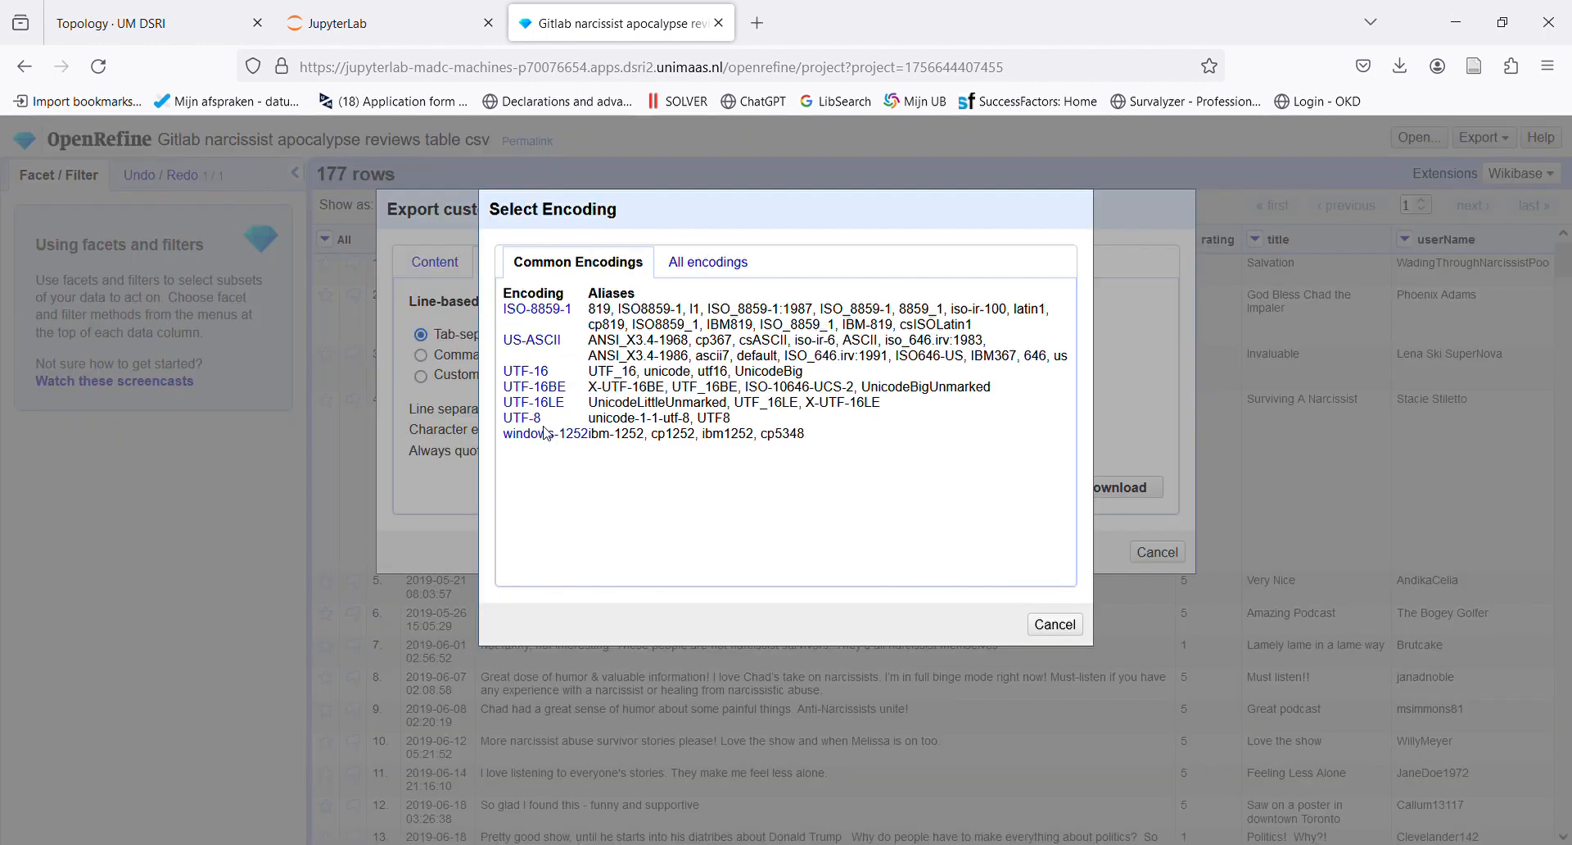
{"action": "left_click", "coordinate": [536, 372]}
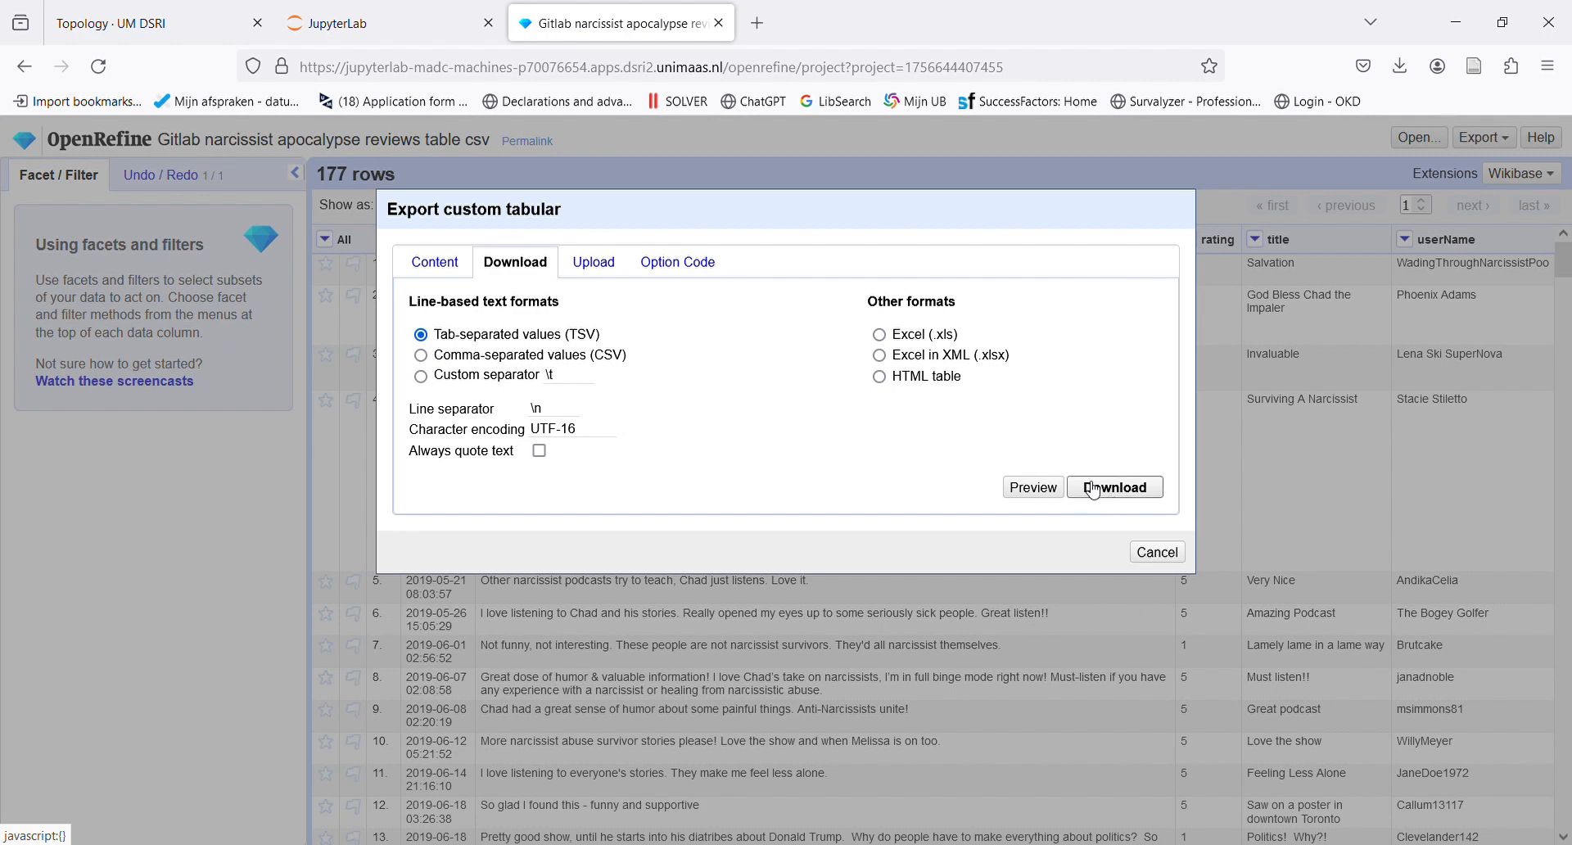
{"action": "left_click", "coordinate": [422, 378]}
{"action": "left_click", "coordinate": [1101, 488]}
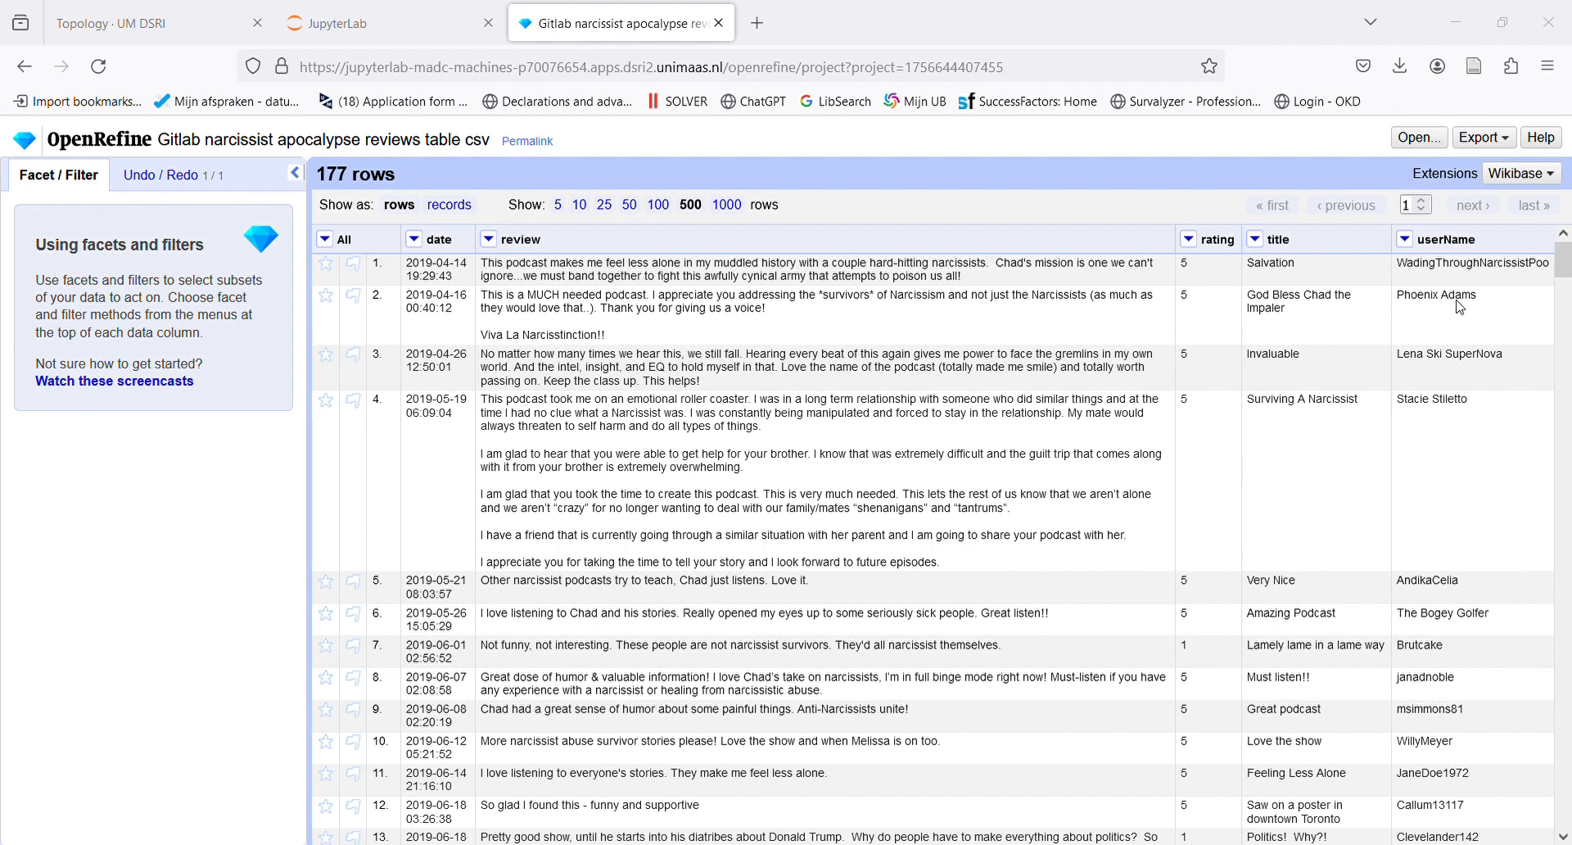
Open Voyant Tools in a new browser tab and load the exported title and review text file as a corpus.
{"action": "left_click", "coordinate": [760, 24]}
{"action": "left_click", "coordinate": [758, 63]}
{"action": "type", "text": "voya"}
{"action": "key", "text": "Return"}
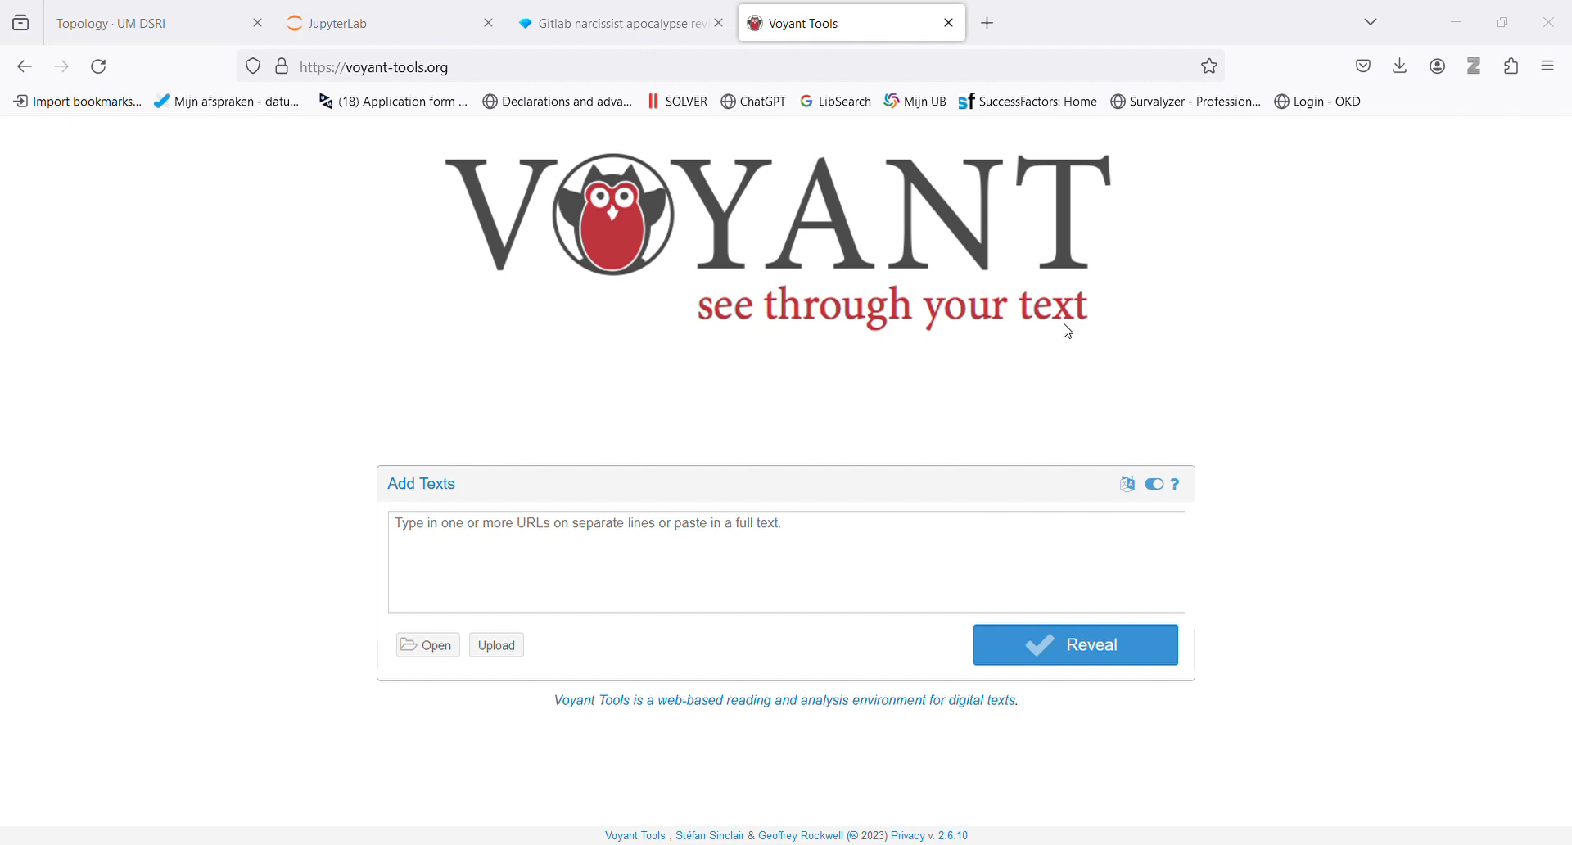
{"action": "left_click", "coordinate": [1339, 490]}
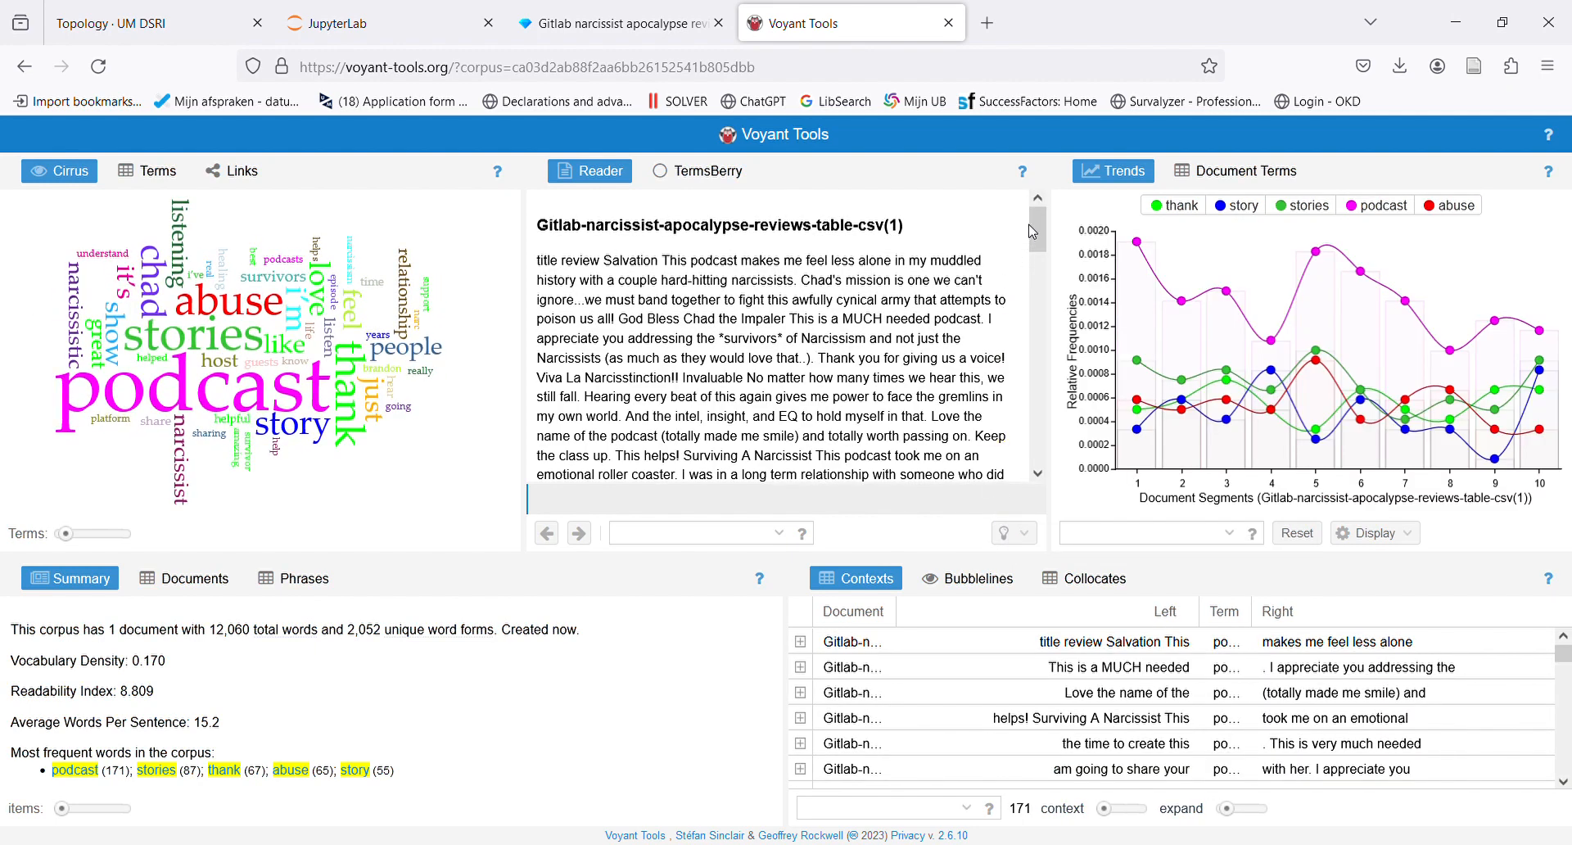
Read through the combined review titles and texts in the Voyant Reader.
{"action": "left_click_drag", "start_coordinate": [1039, 228], "coordinate": [1039, 230]}
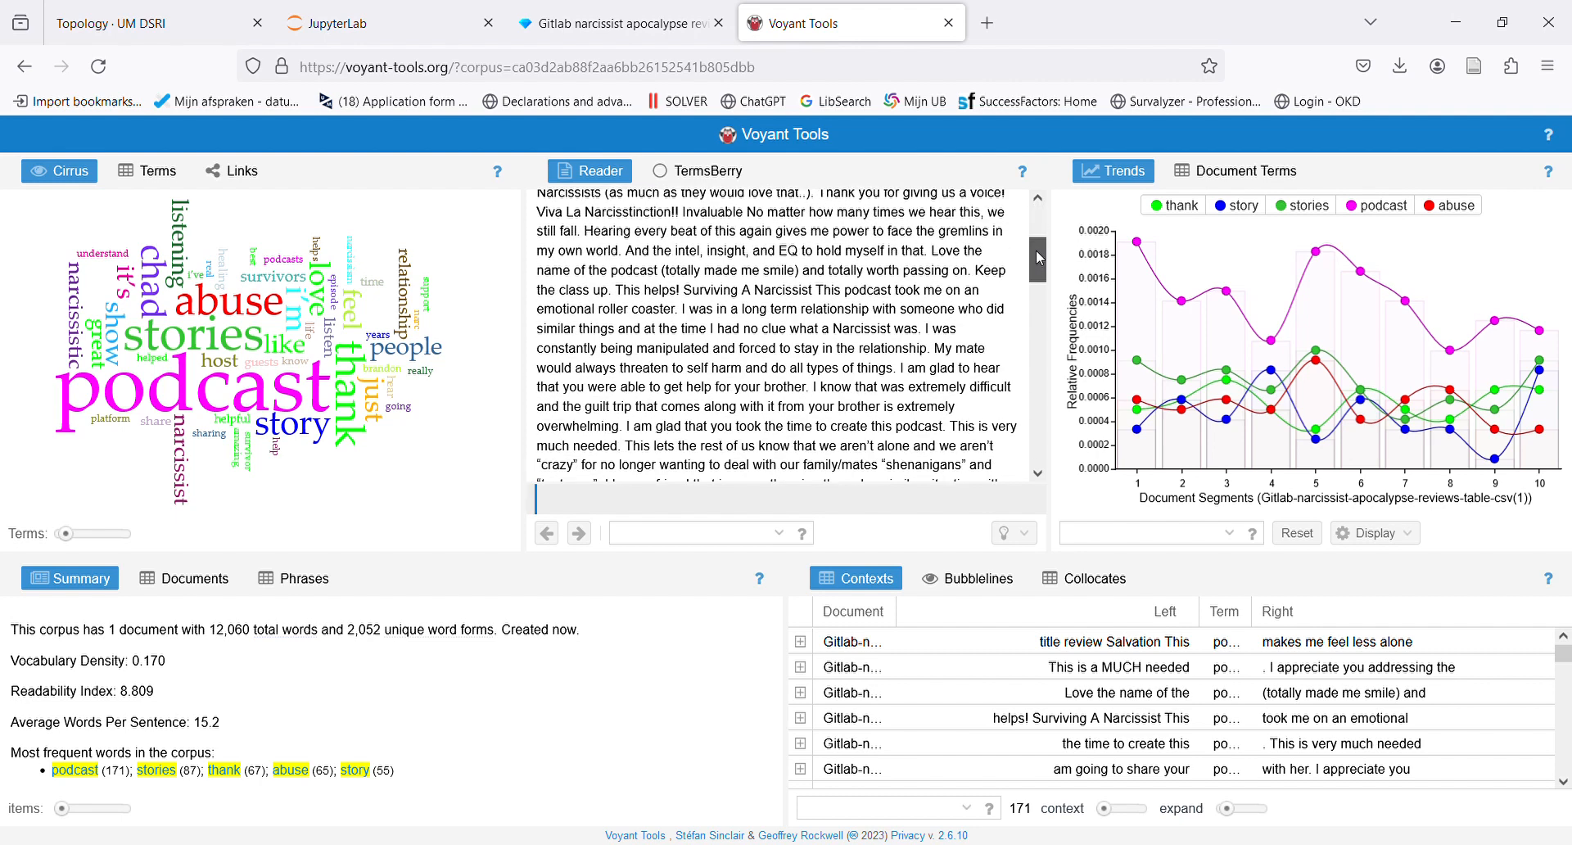
{"action": "left_click_drag", "start_coordinate": [1038, 259], "coordinate": [1038, 363]}
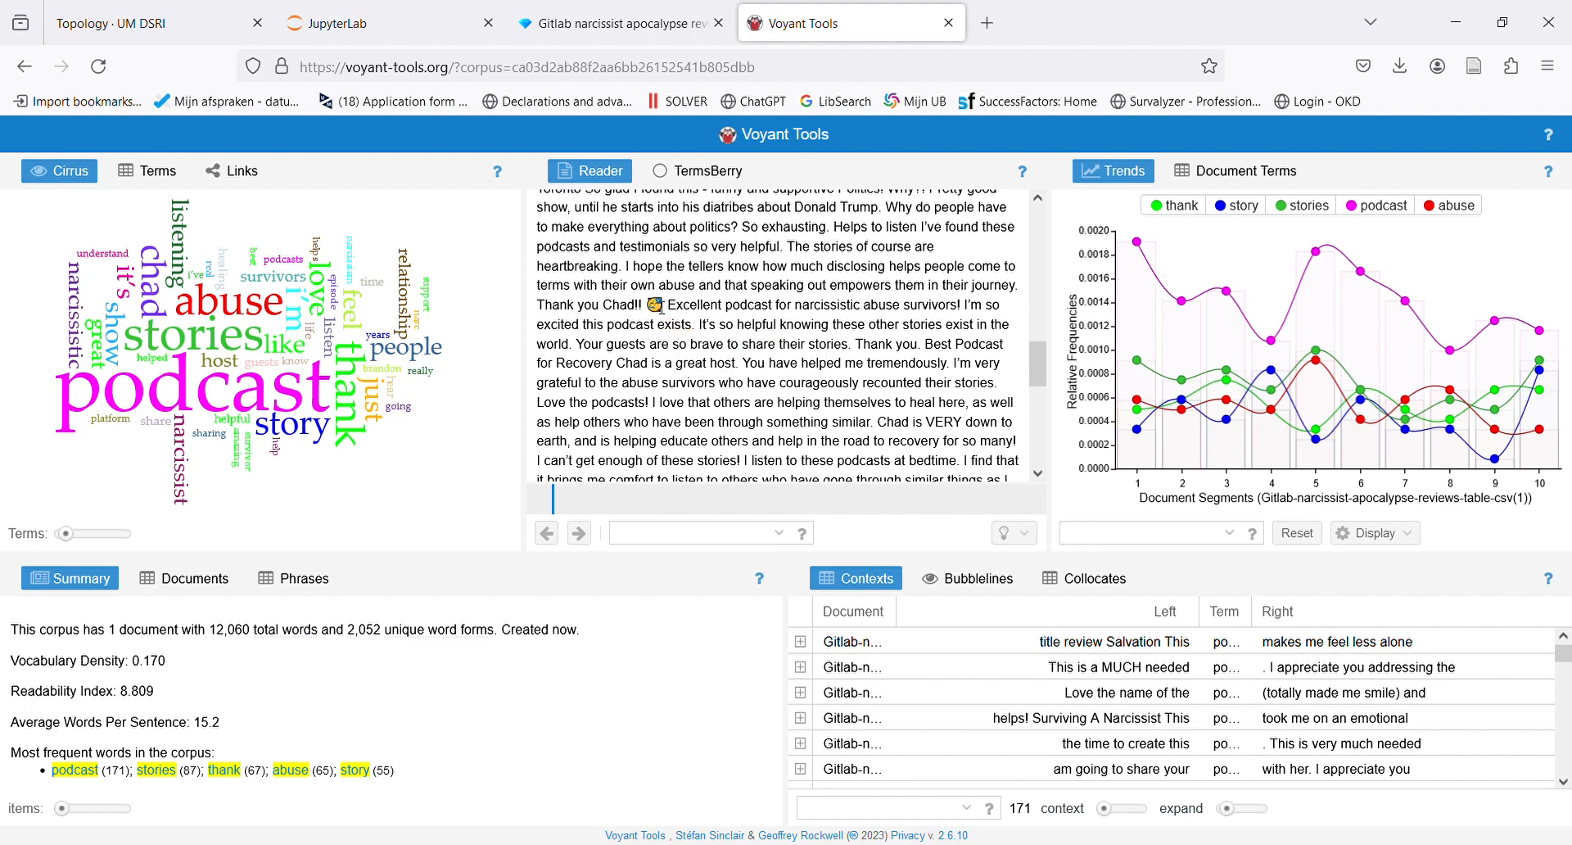
{"action": "left_click_drag", "start_coordinate": [1040, 364], "coordinate": [1041, 460]}
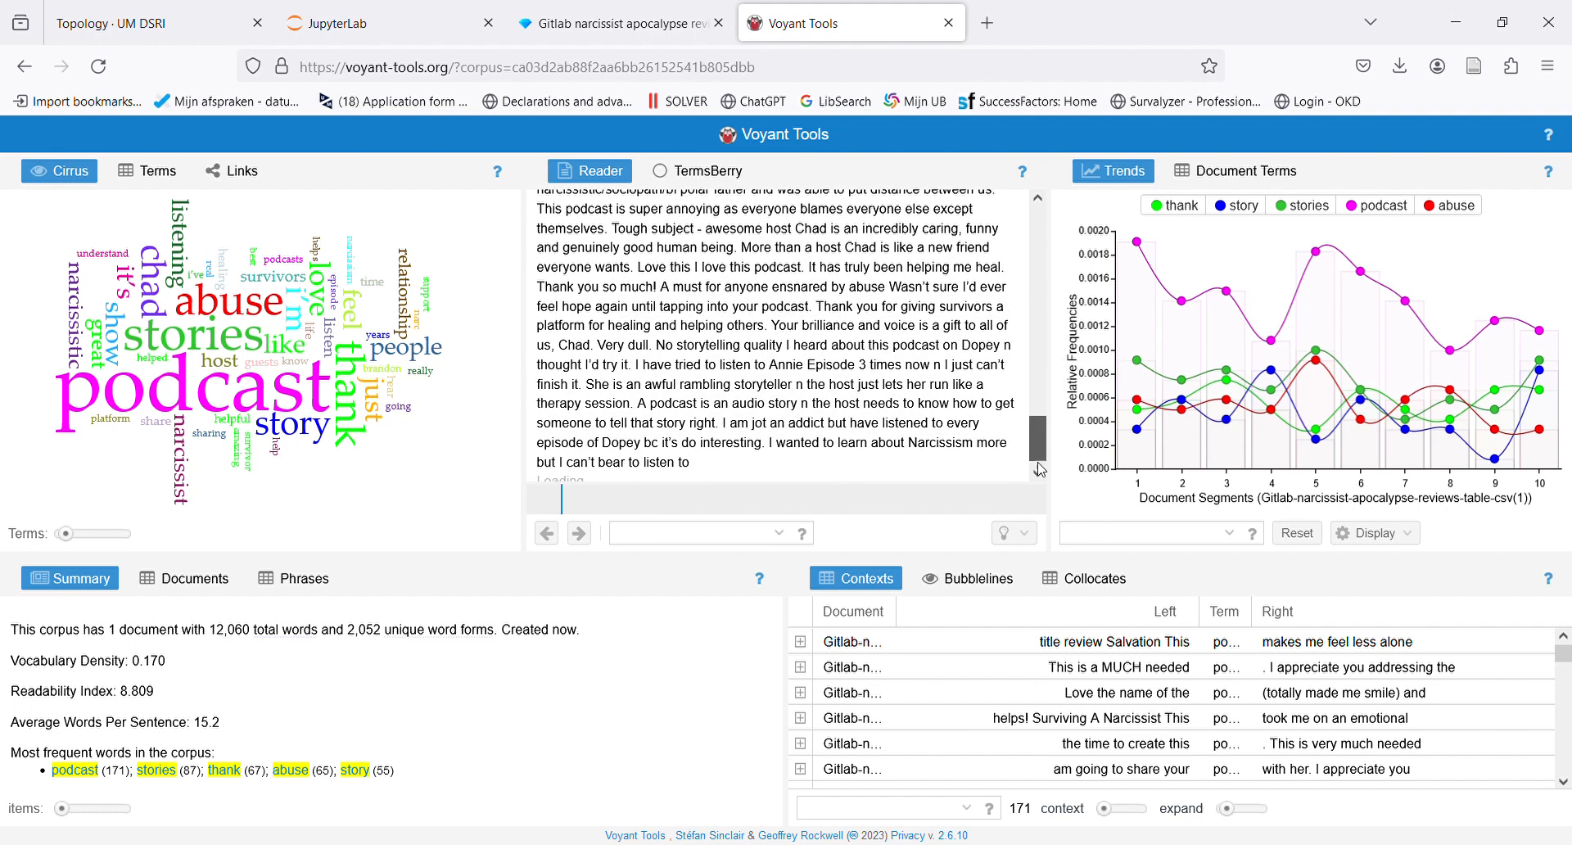